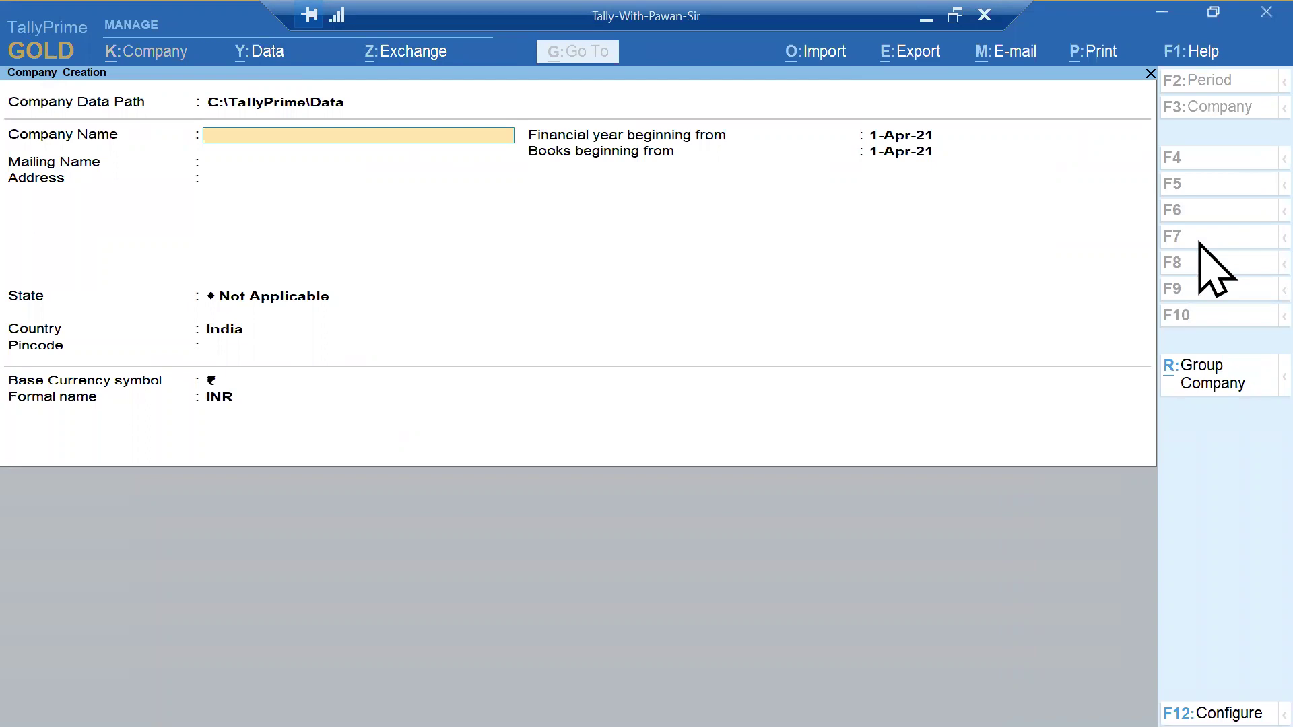
- Name the company 'Unique Computer Centre (31-5-21)', set state Haryana and pincode 126116, and accept it
{"action": "type", "text": "Unique Computer Centre"}
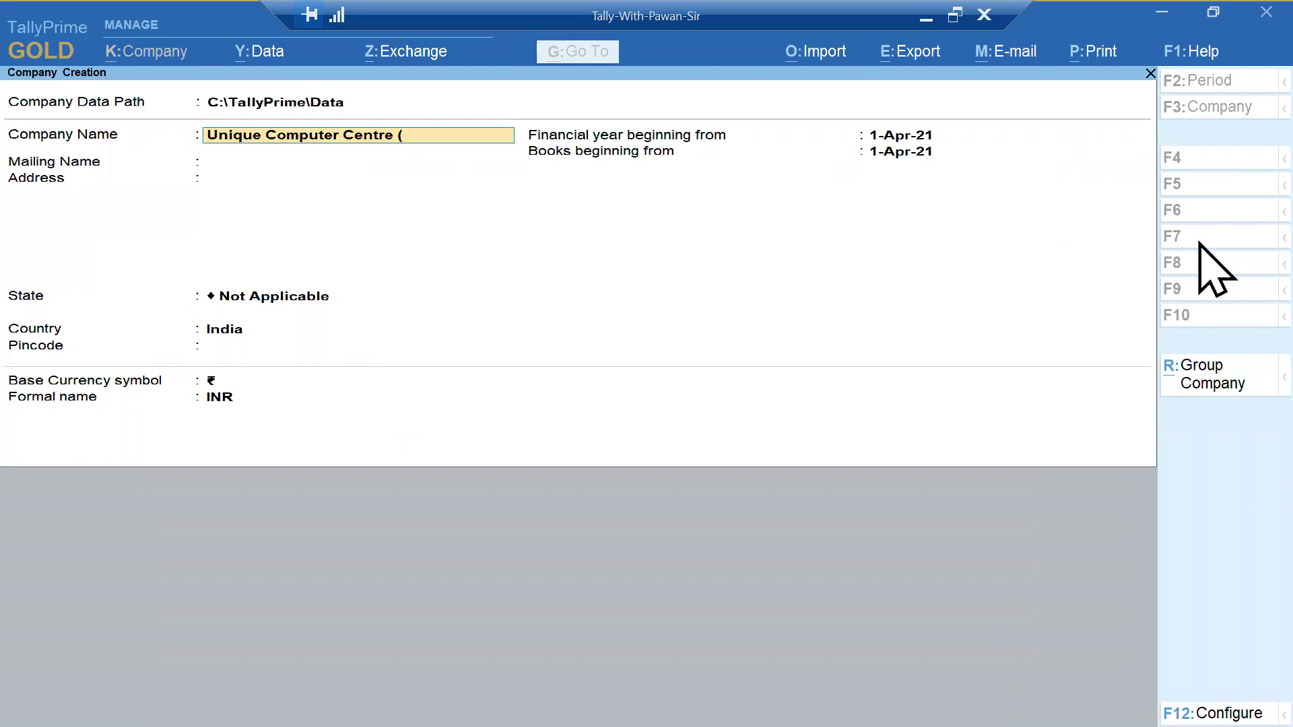
{"action": "type", "text": "(31-5-21)"}
{"action": "key", "text": "Return"}
{"action": "key", "text": "Return"}
{"action": "key", "text": "Return"}
{"action": "type", "text": "har"}
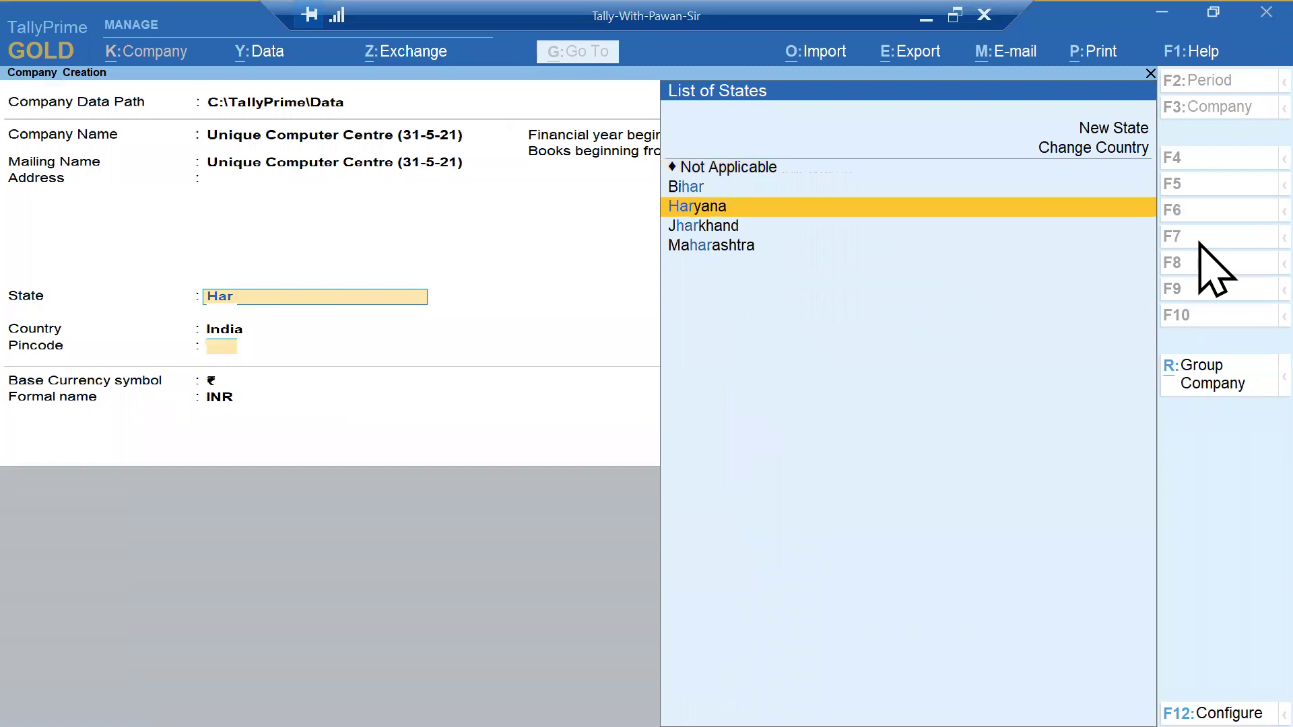
{"action": "key", "text": "Return"}
{"action": "type", "text": "126116"}
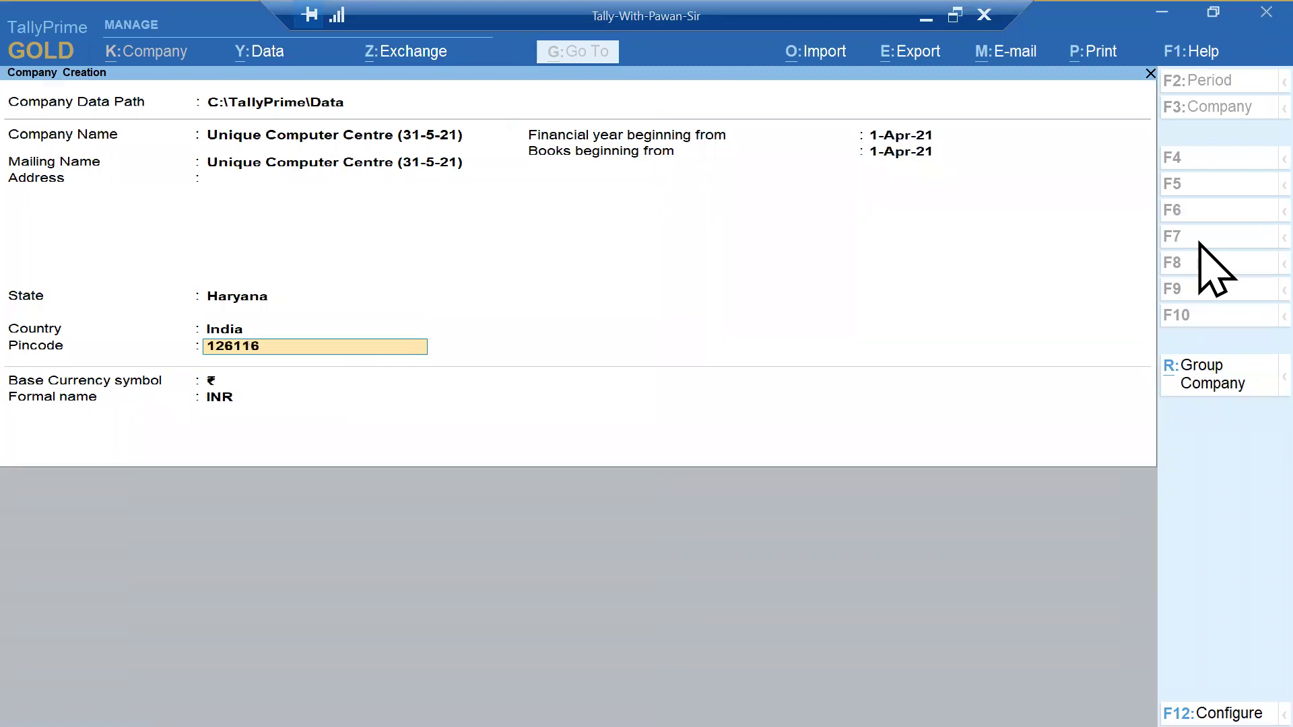
{"action": "key", "text": "Return"}
{"action": "key", "text": "Return"}
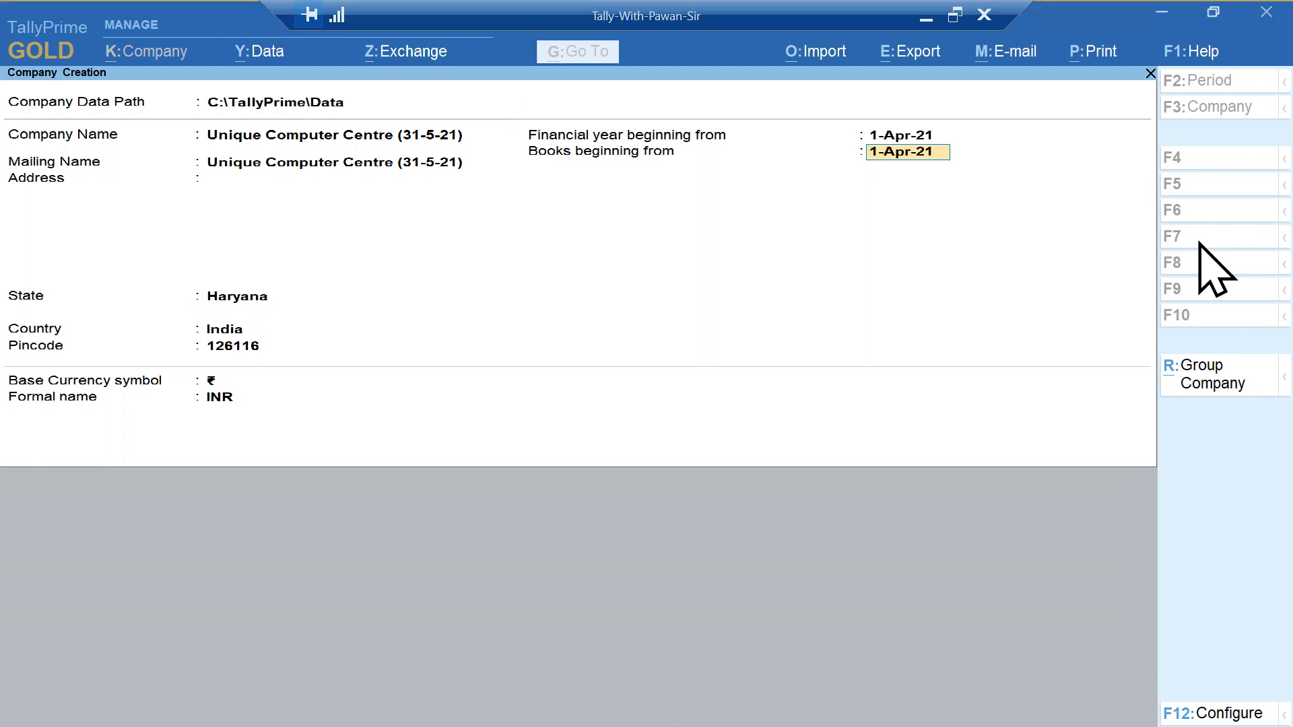
{"action": "key", "text": "Return"}
{"action": "key", "text": "Return"}
{"action": "key", "text": "Return"}
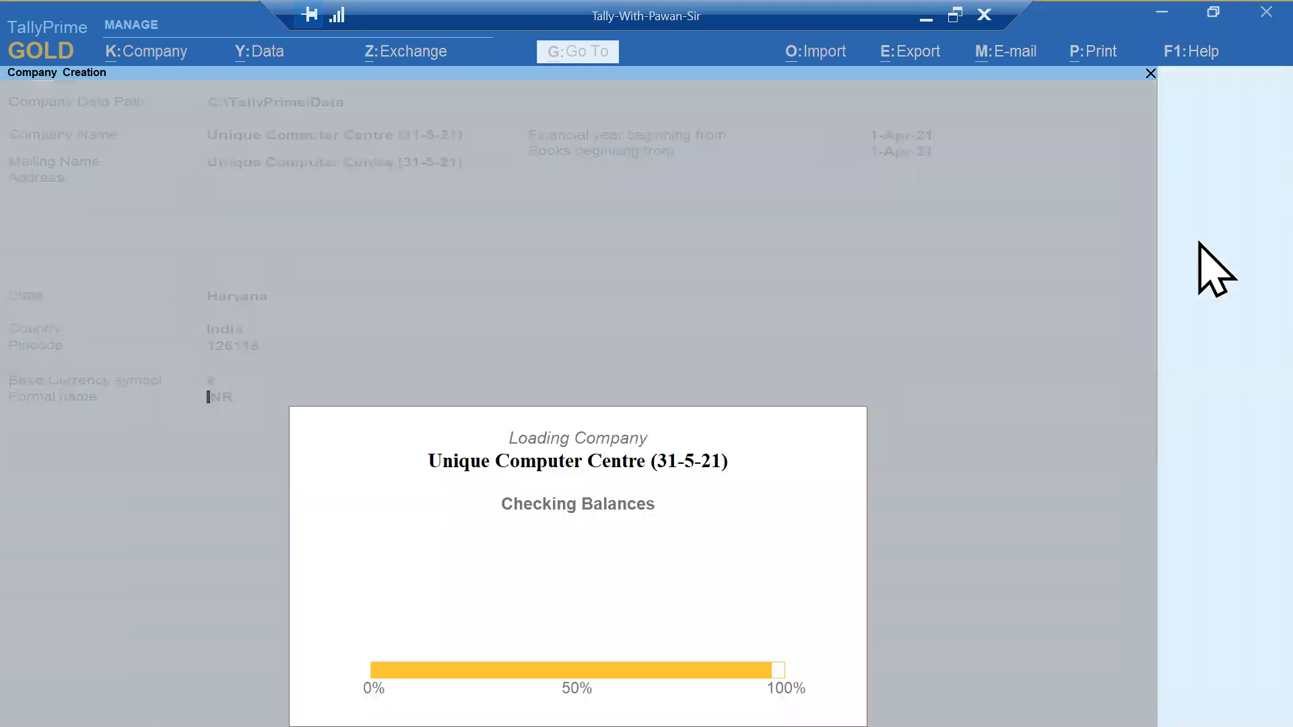
- Set Bill-wise entry, Maintain Inventory and GST to No, and accept the company features
{"action": "key", "text": "Return"}
{"action": "type", "text": "n"}
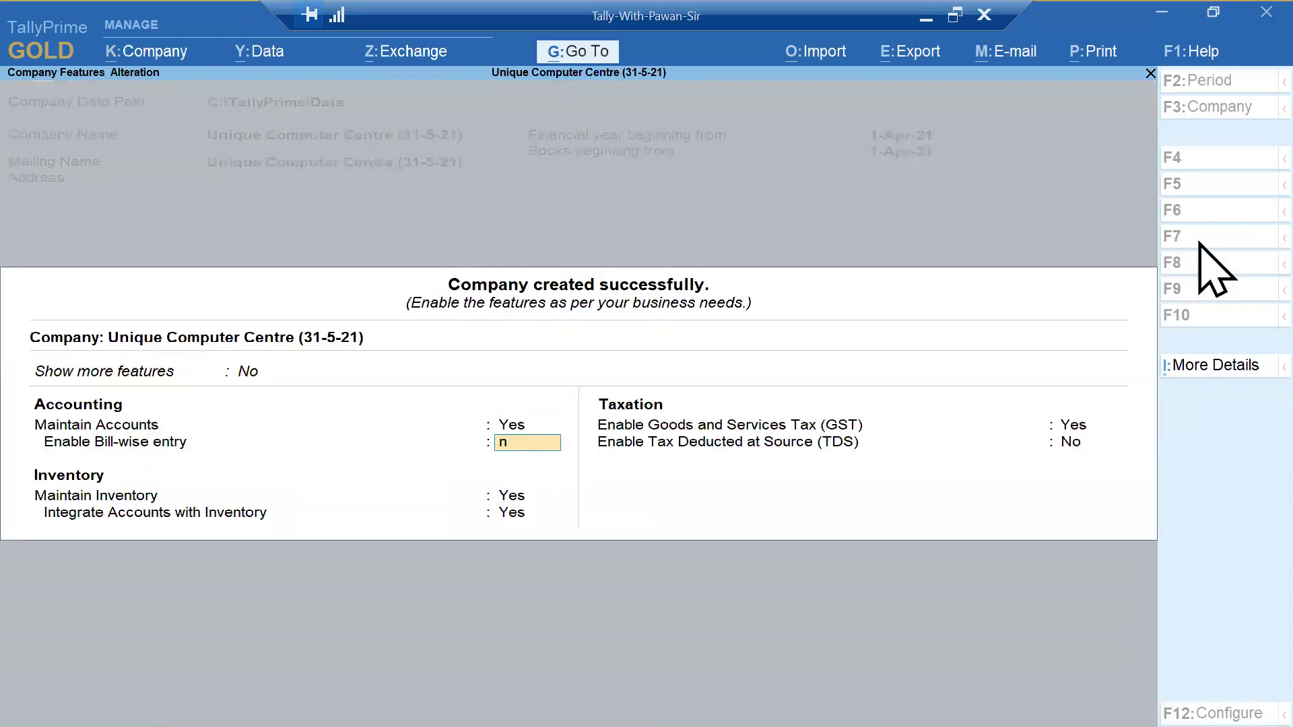
{"action": "key", "text": "Return"}
{"action": "type", "text": "n"}
{"action": "key", "text": "Return"}
{"action": "type", "text": "n"}
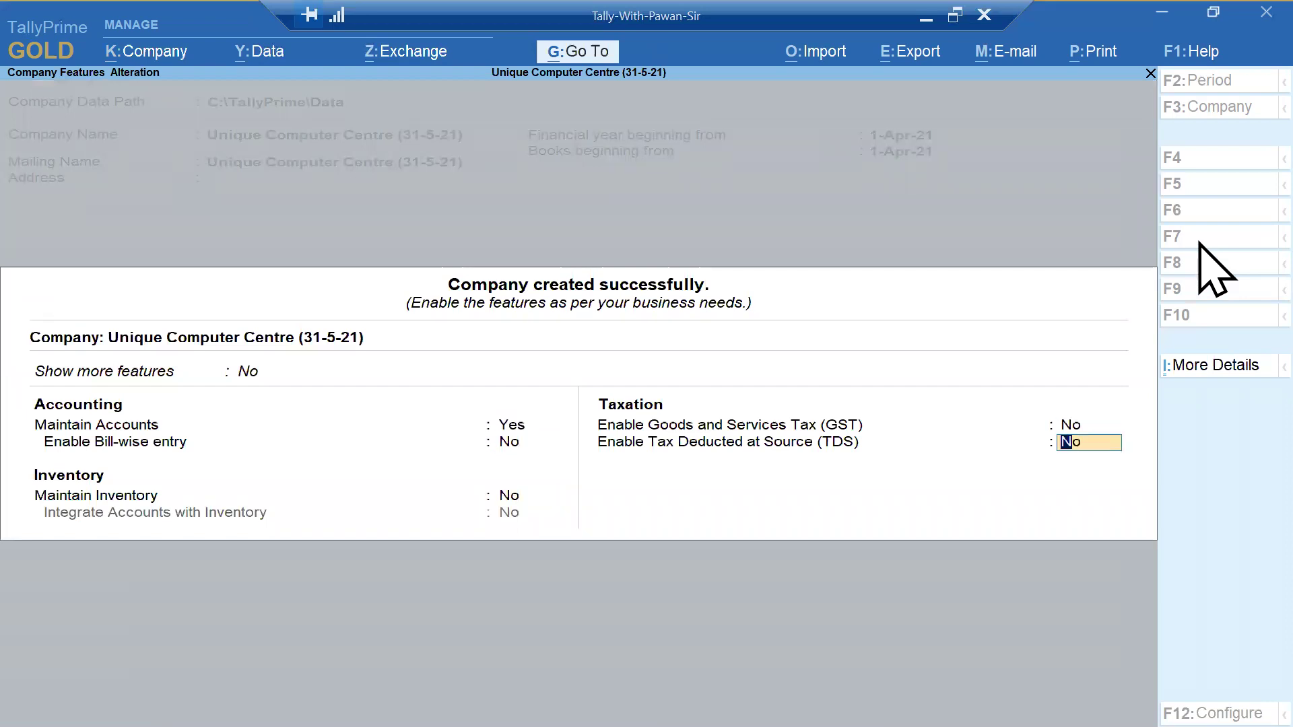
{"action": "key", "text": "Return"}
{"action": "key", "text": "Return"}
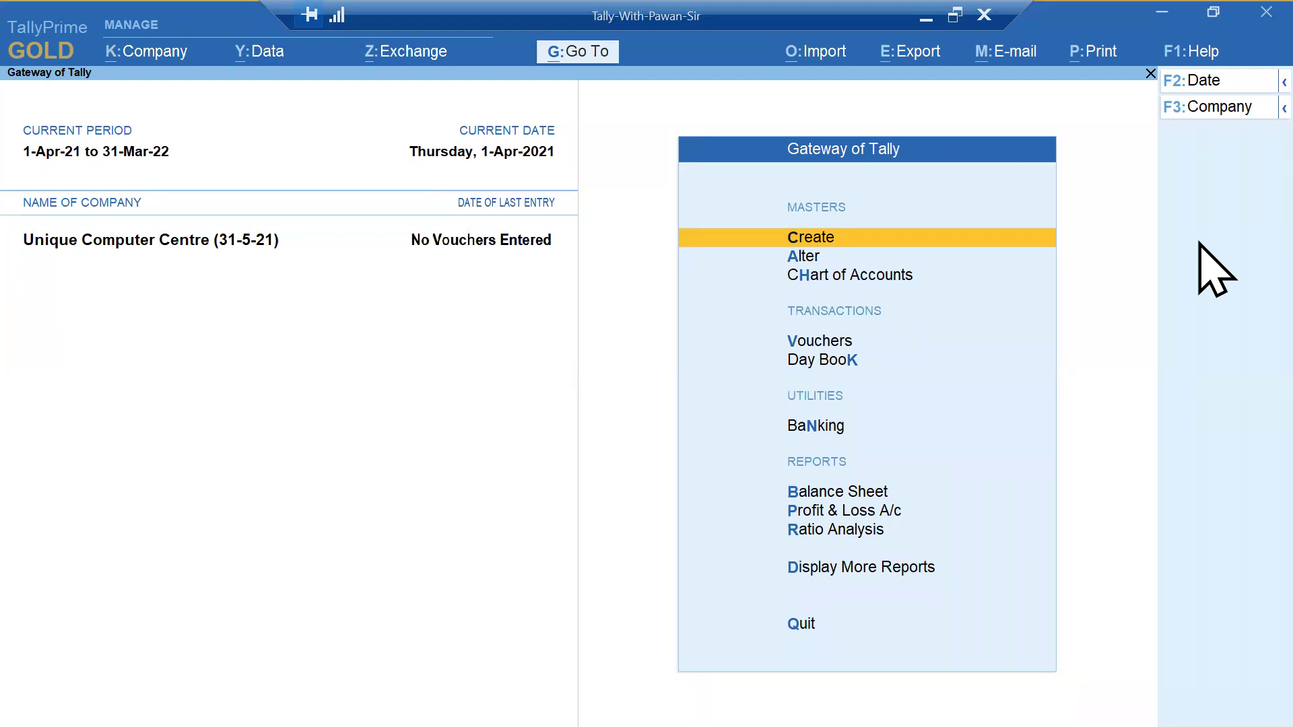
- Go to Company > Security and turn Control User Access to Yes
{"action": "left_click", "coordinate": [143, 57]}
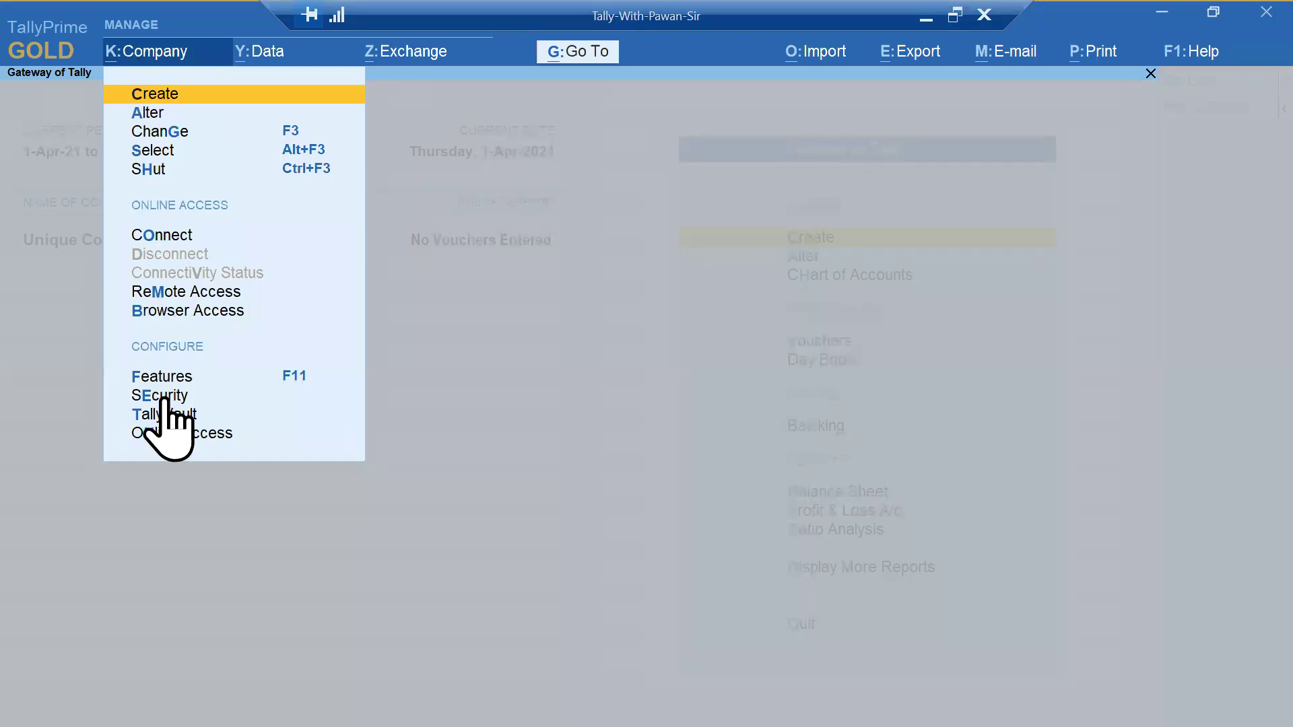
{"action": "key", "text": "e"}
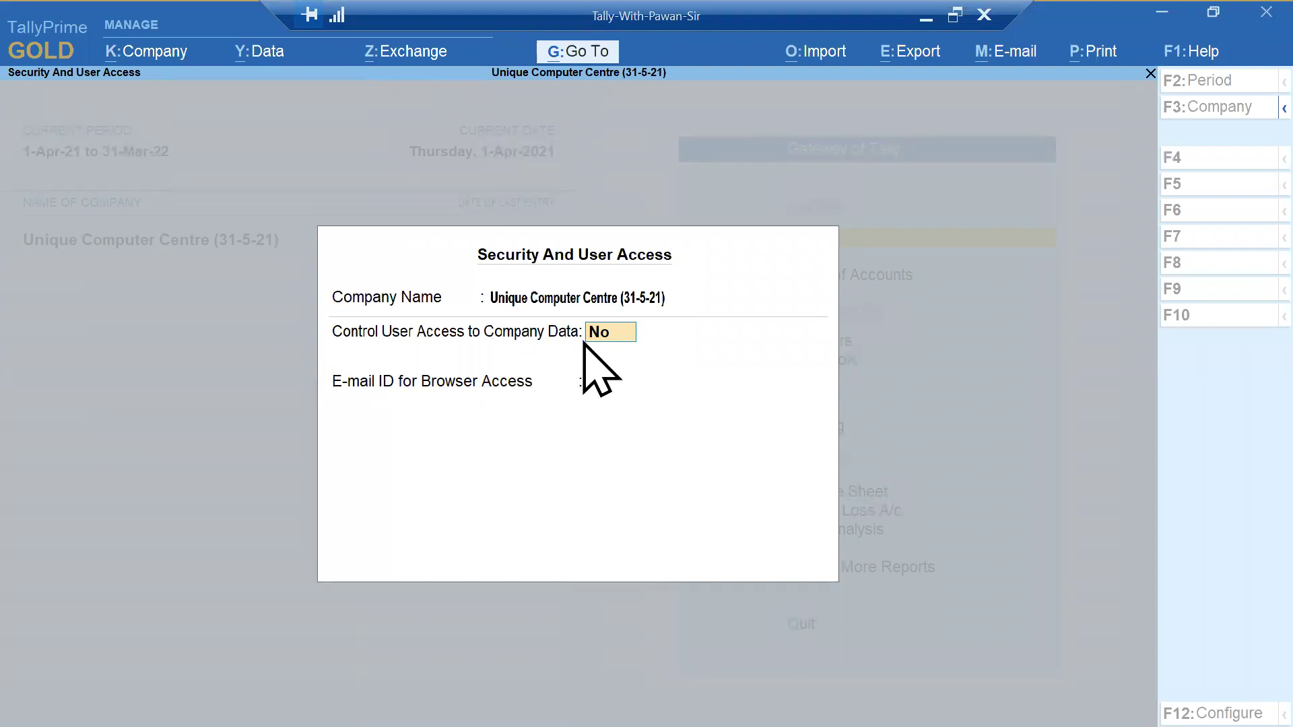
{"action": "type", "text": "y"}
{"action": "key", "text": "Return"}
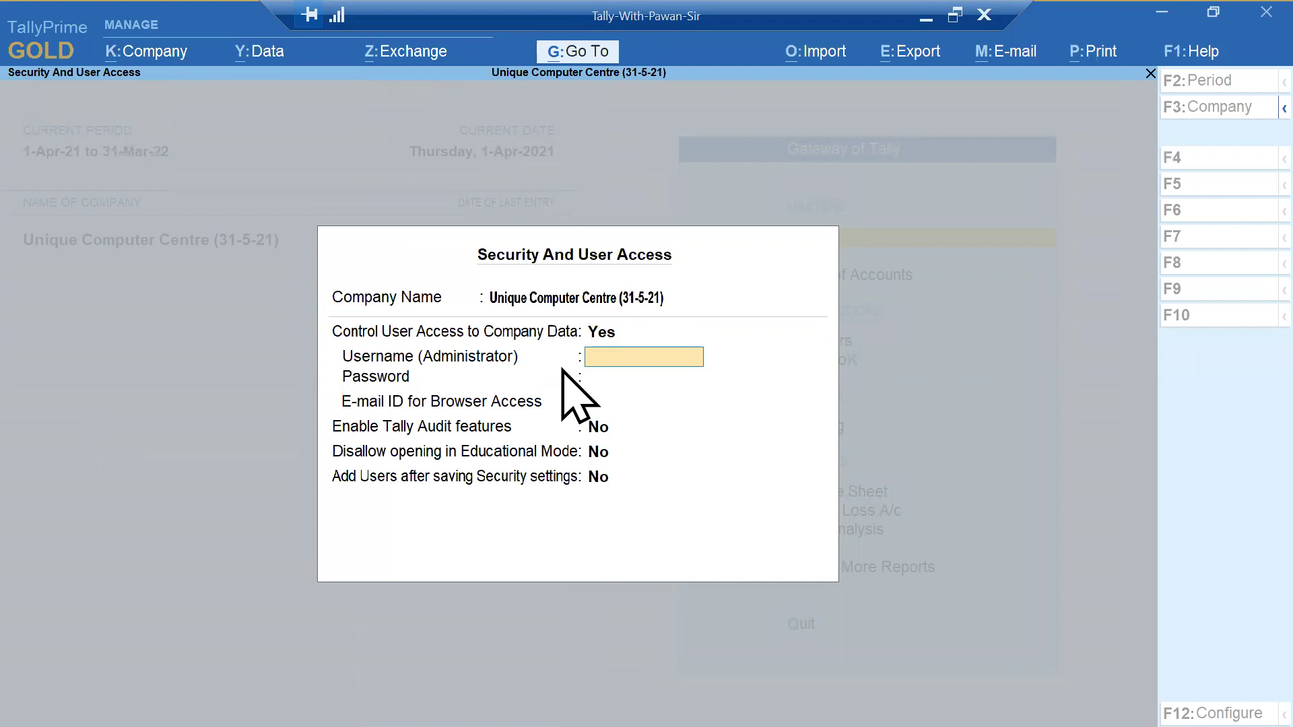
- Enter the administrator username and password twice, and dismiss the forgotten-password warning
{"action": "type", "text": "Pawan"}
{"action": "key", "text": "Return"}
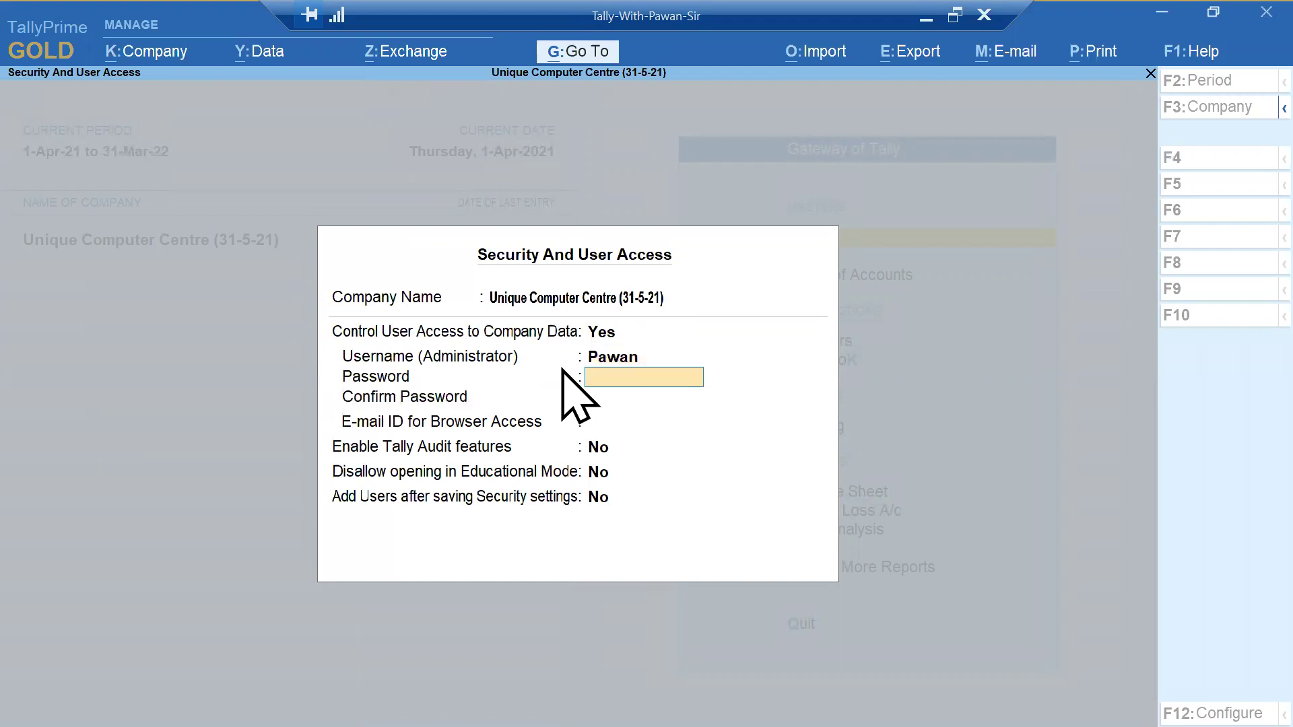
{"action": "key", "text": "Return"}
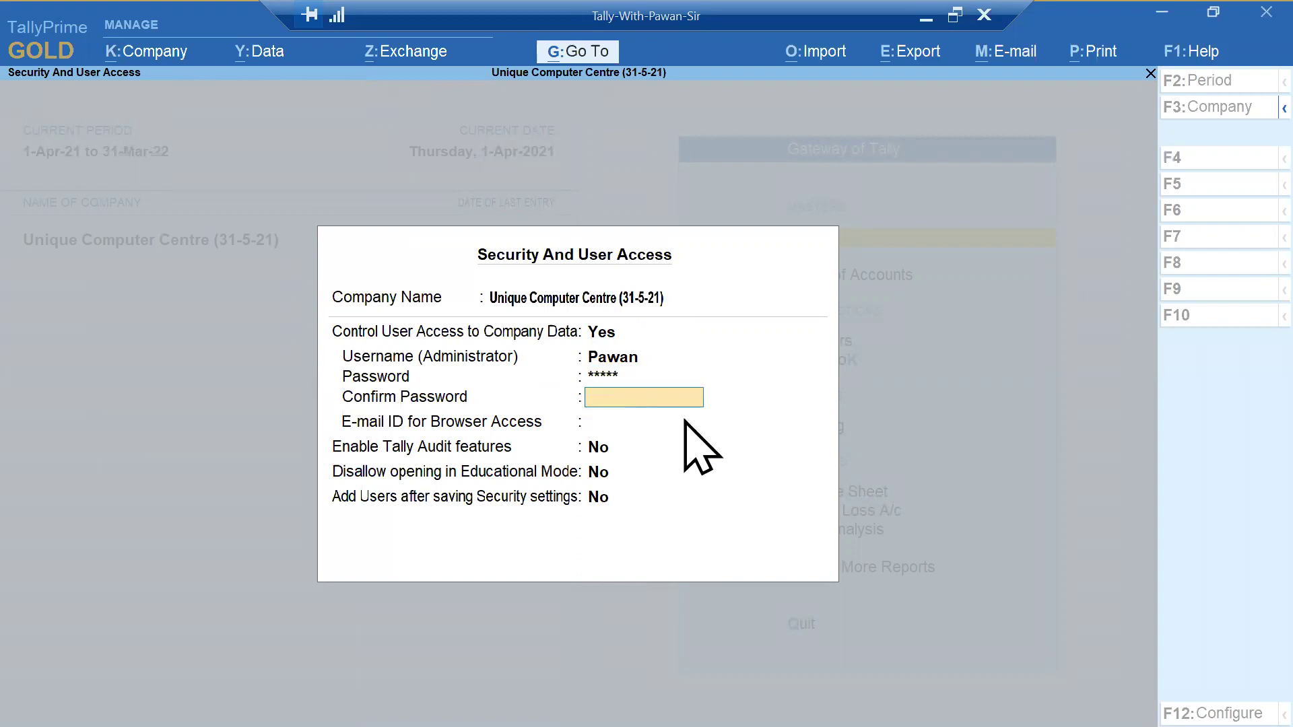
{"action": "key", "text": "Return"}
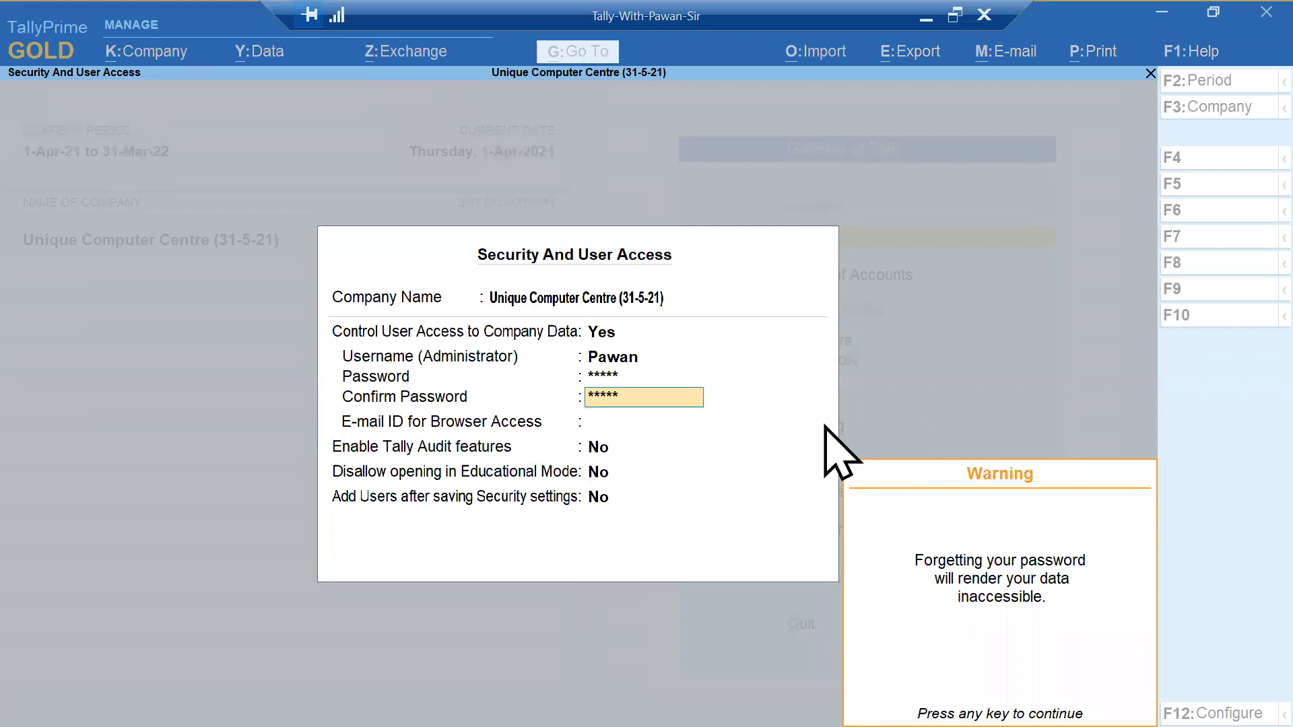
{"action": "key", "text": "Return"}
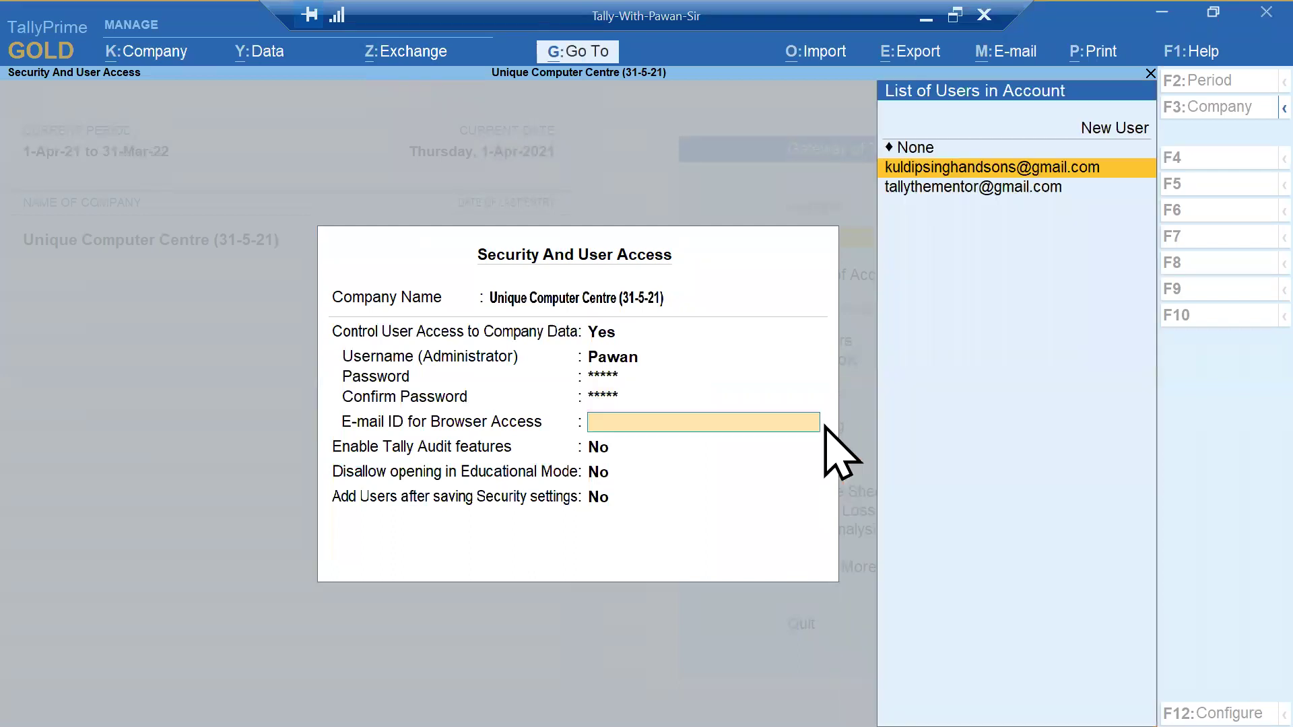
- Set the browser-access e-mail to None and Add Users after saving to Yes, then accept
{"action": "key", "text": "Up"}
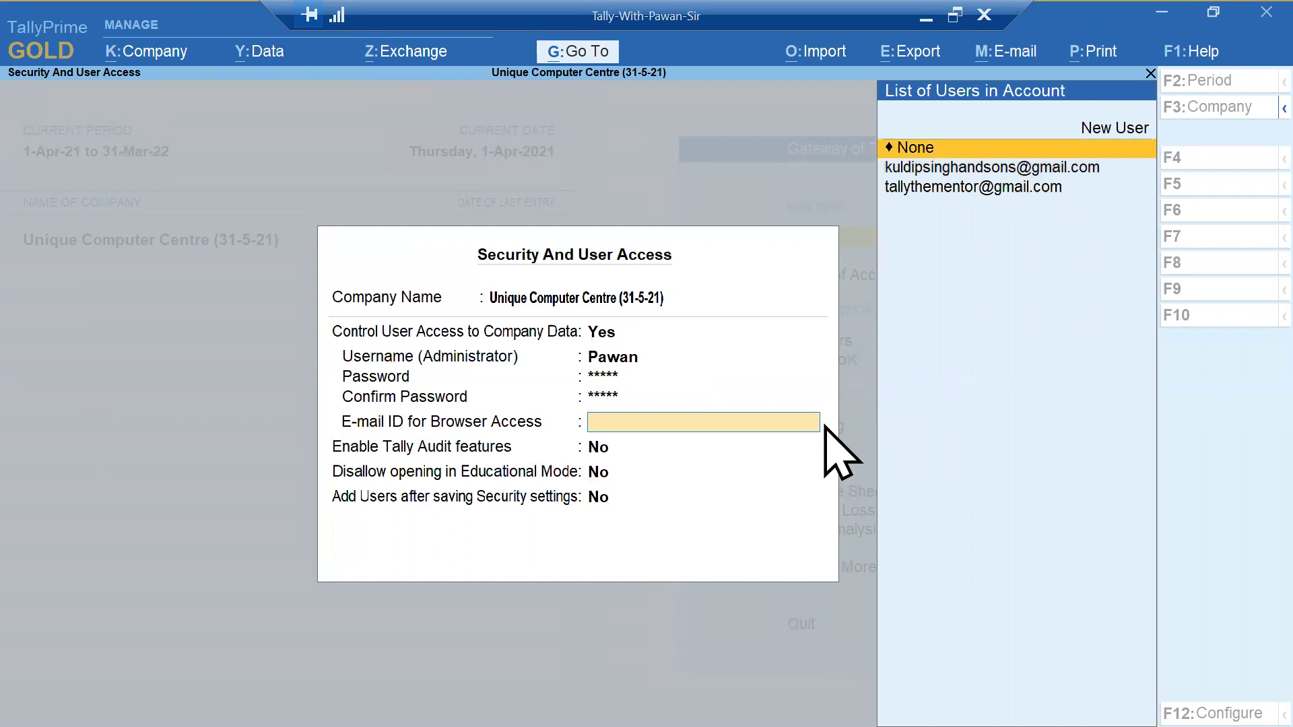
{"action": "key", "text": "Return"}
{"action": "key", "text": "Return"}
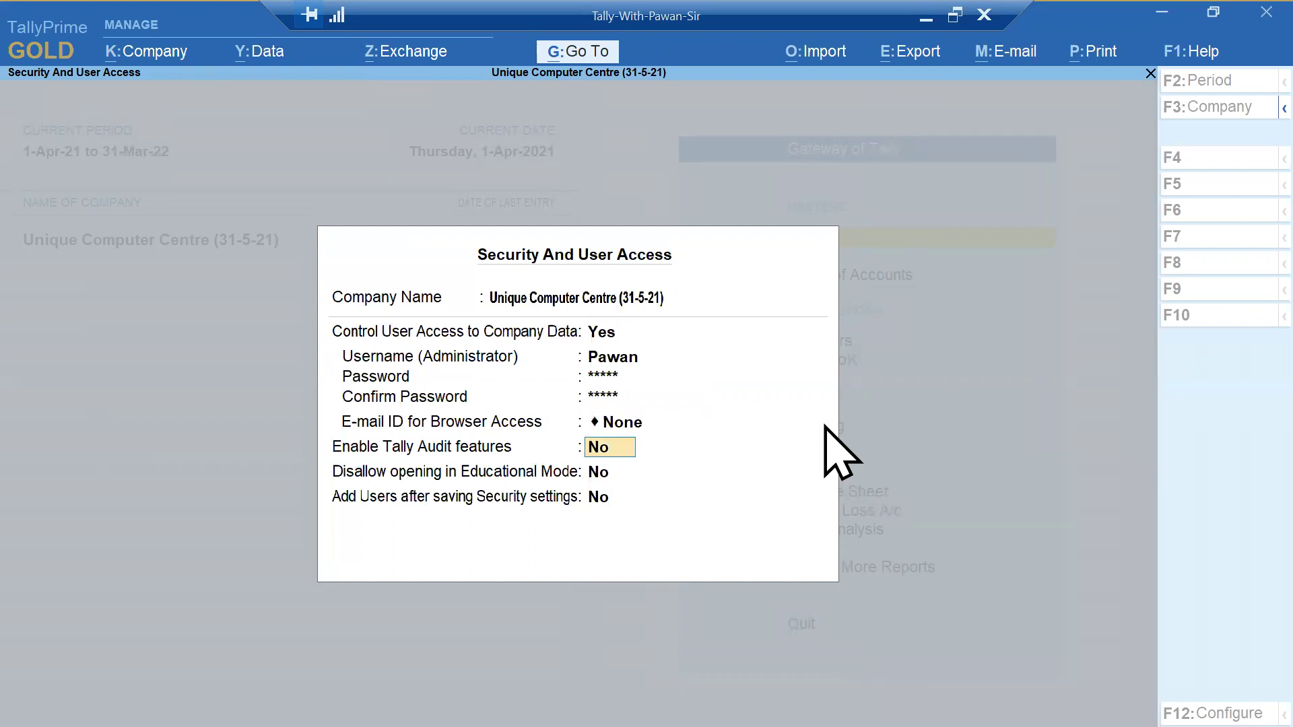
{"action": "key", "text": "Return"}
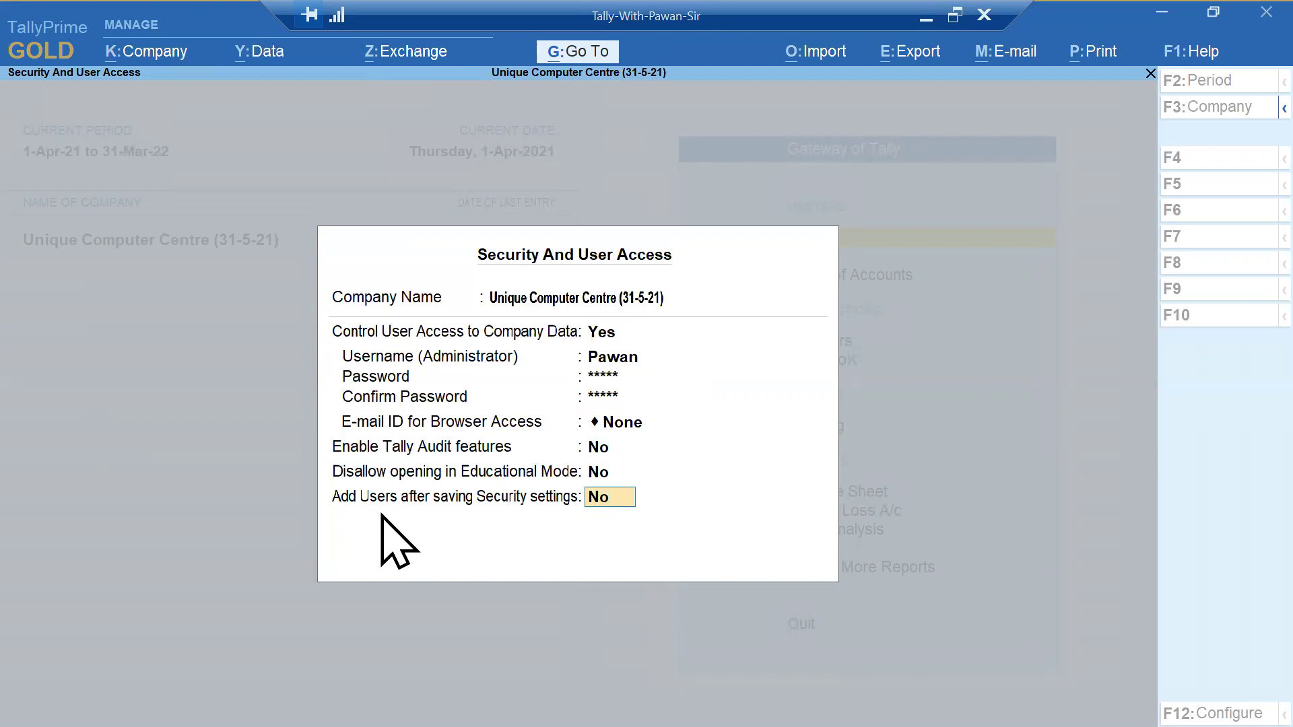
{"action": "key", "text": "alt+Tab"}
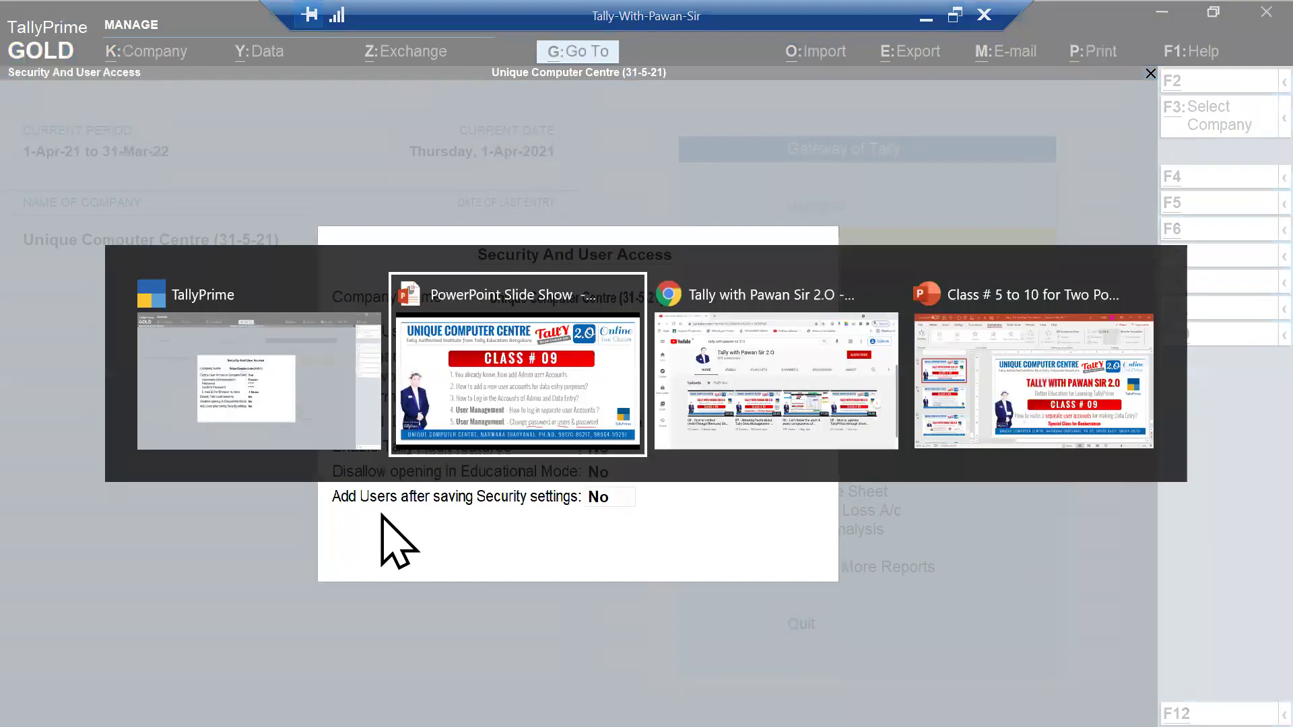
{"action": "key", "text": "alt+shift+Tab"}
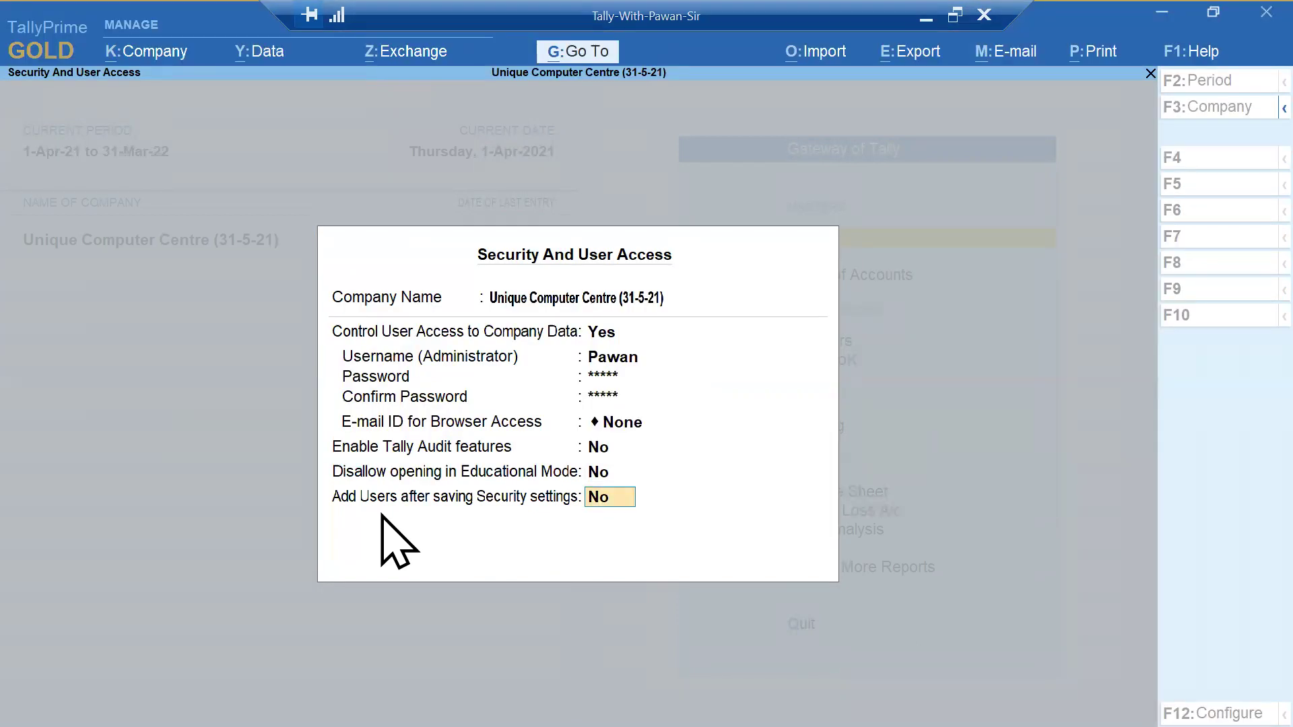
{"action": "type", "text": "yes"}
{"action": "key", "text": "Return"}
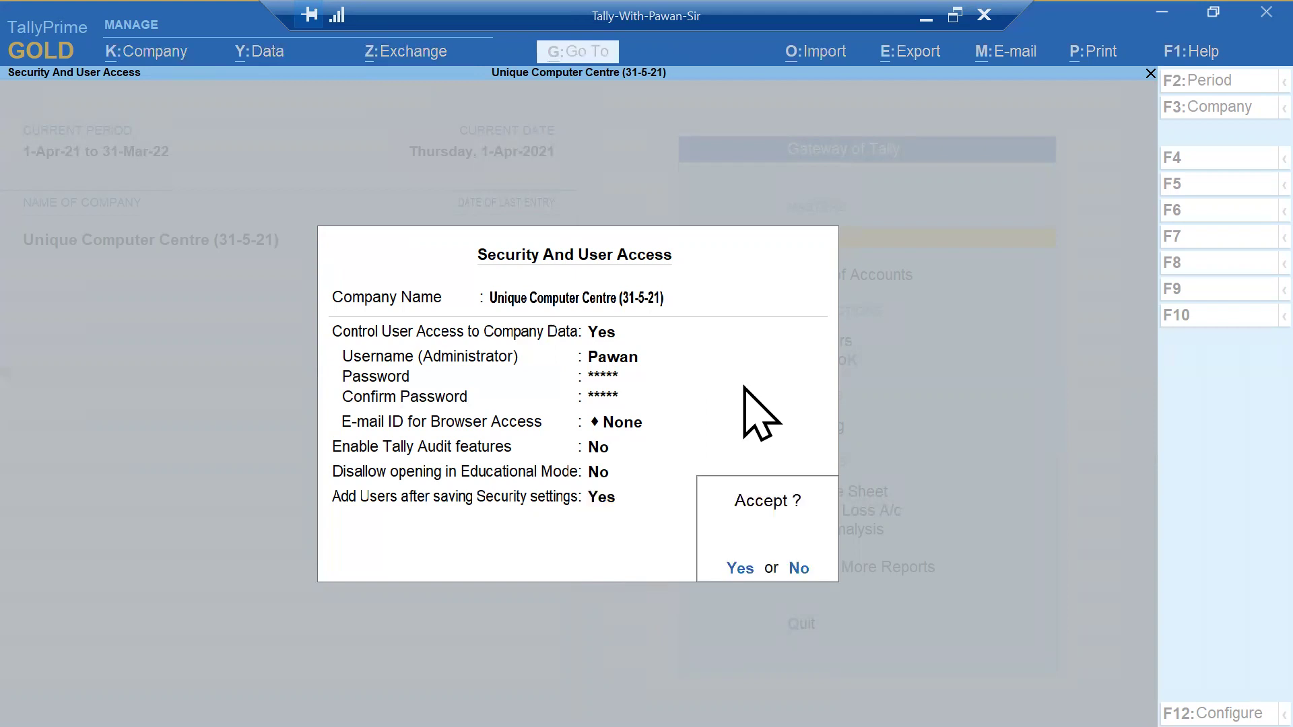
{"action": "key", "text": "y"}
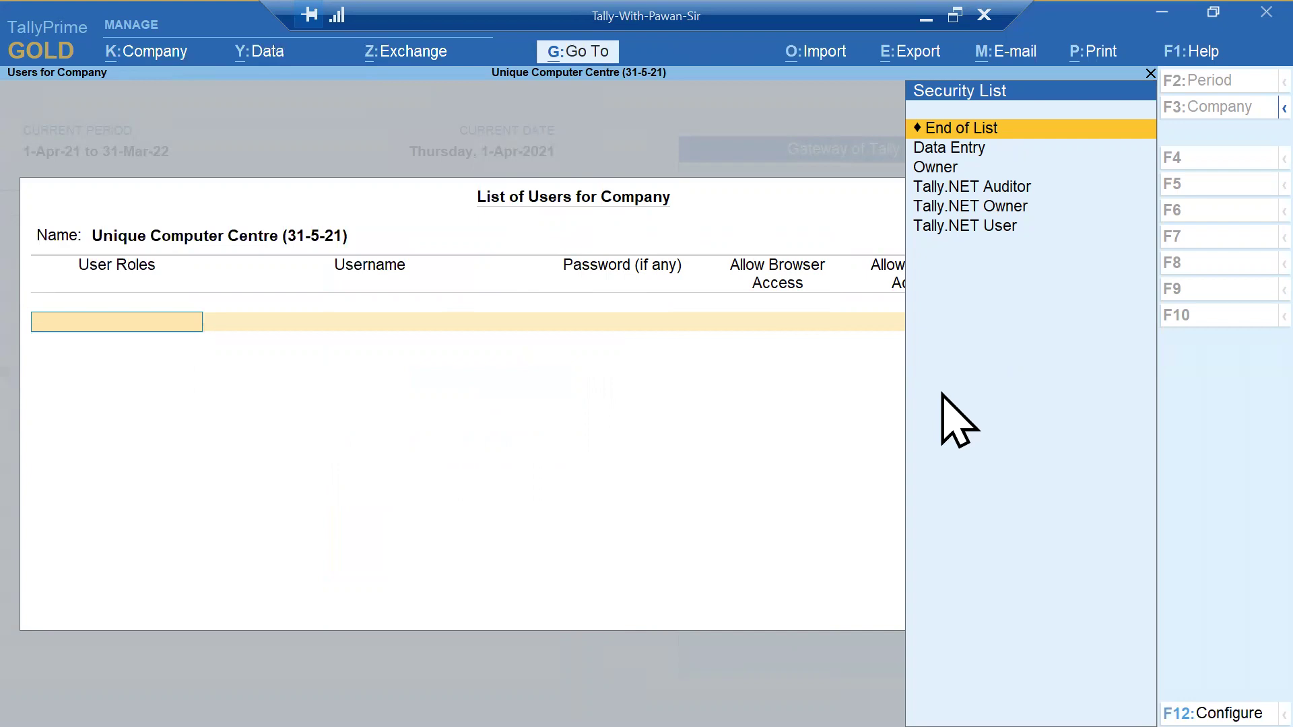
- Add a Data Entry role user with its own username and password to the list of users
{"action": "left_click", "coordinate": [968, 150]}
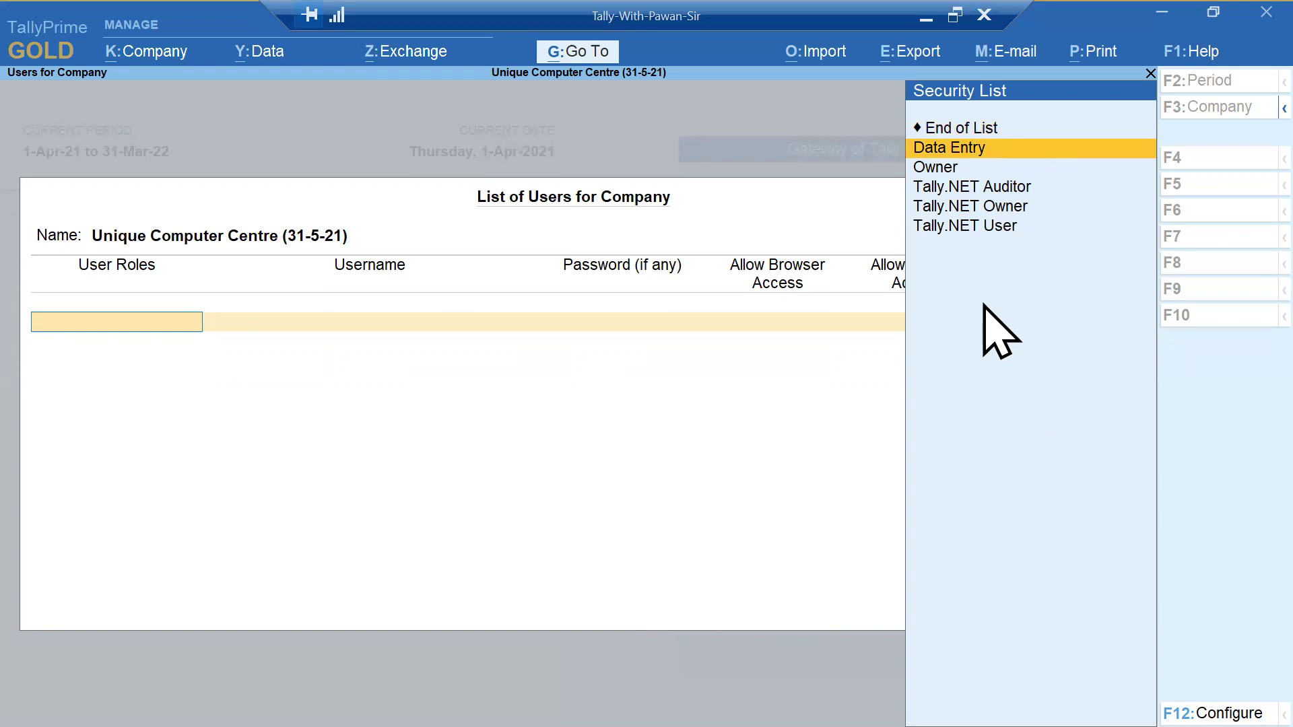
{"action": "key", "text": "Return"}
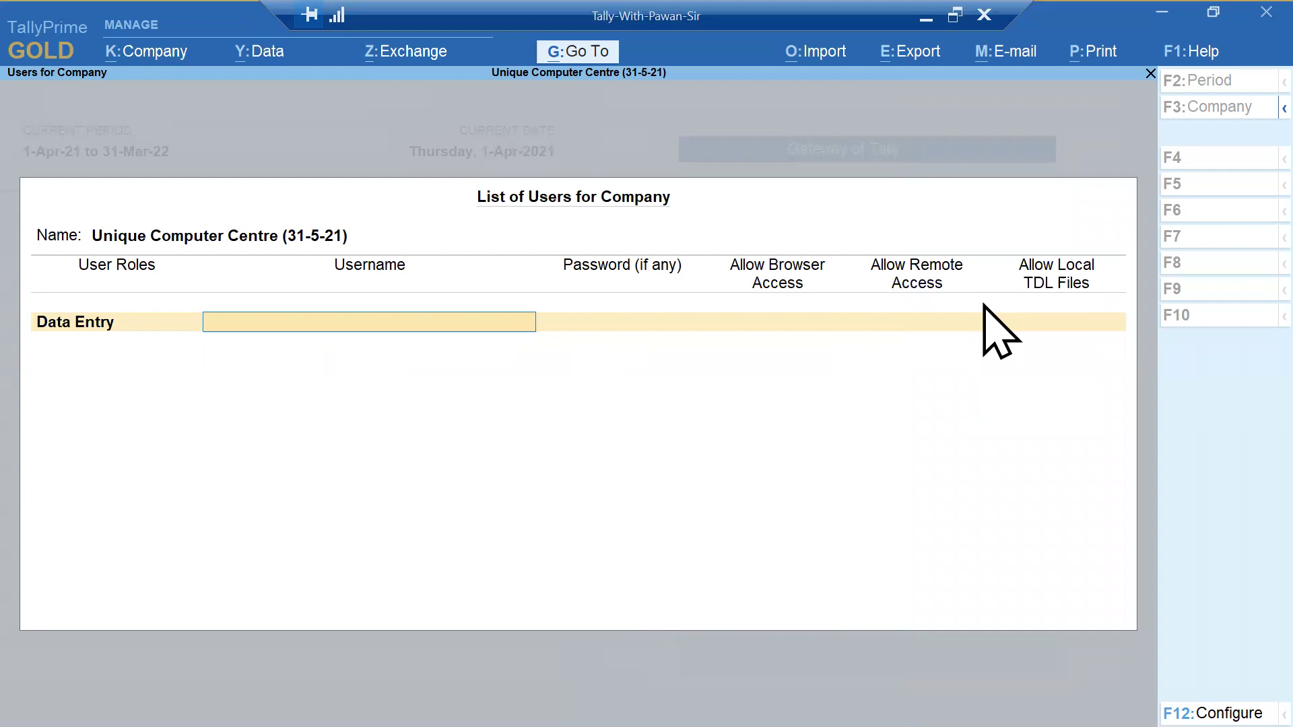
{"action": "type", "text": "Rekha"}
{"action": "key", "text": "Return"}
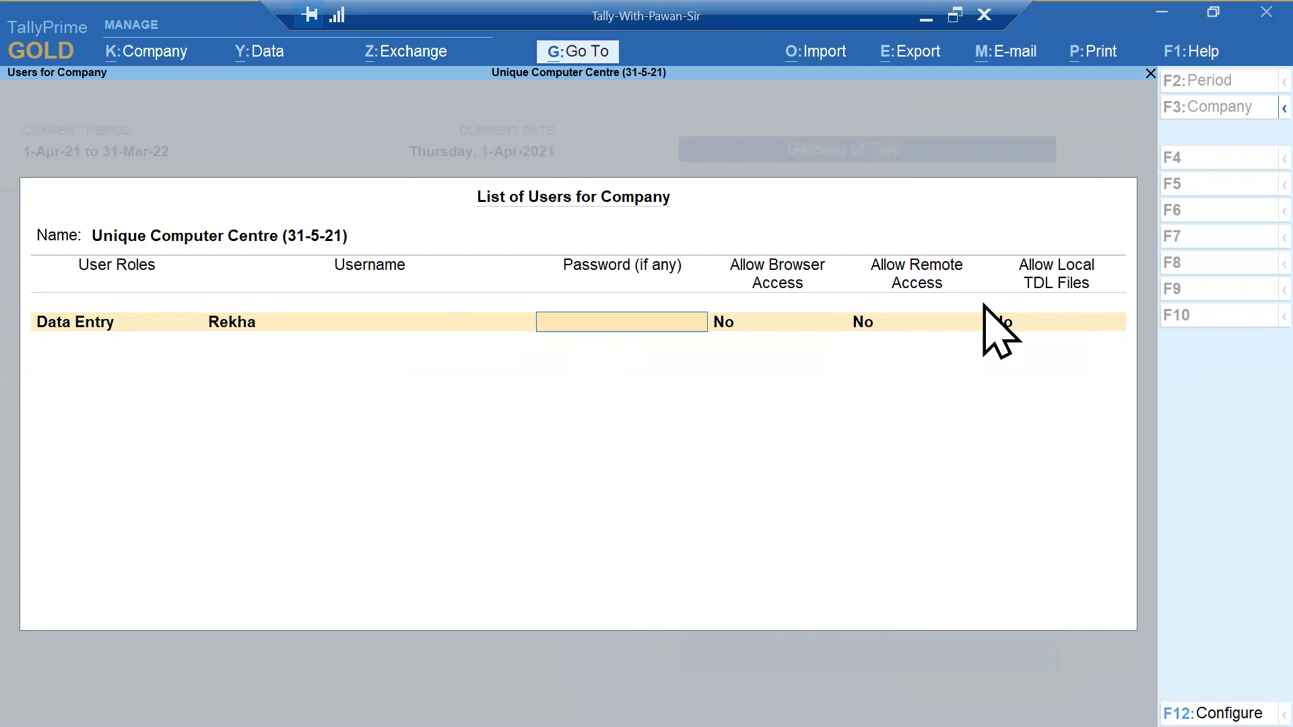
{"action": "type", "text": "**"}
{"action": "key", "text": "BackSpace"}
{"action": "key", "text": "BackSpace"}
{"action": "key", "text": "Return"}
{"action": "key", "text": "Return"}
{"action": "key", "text": "Return"}
{"action": "key", "text": "Return"}
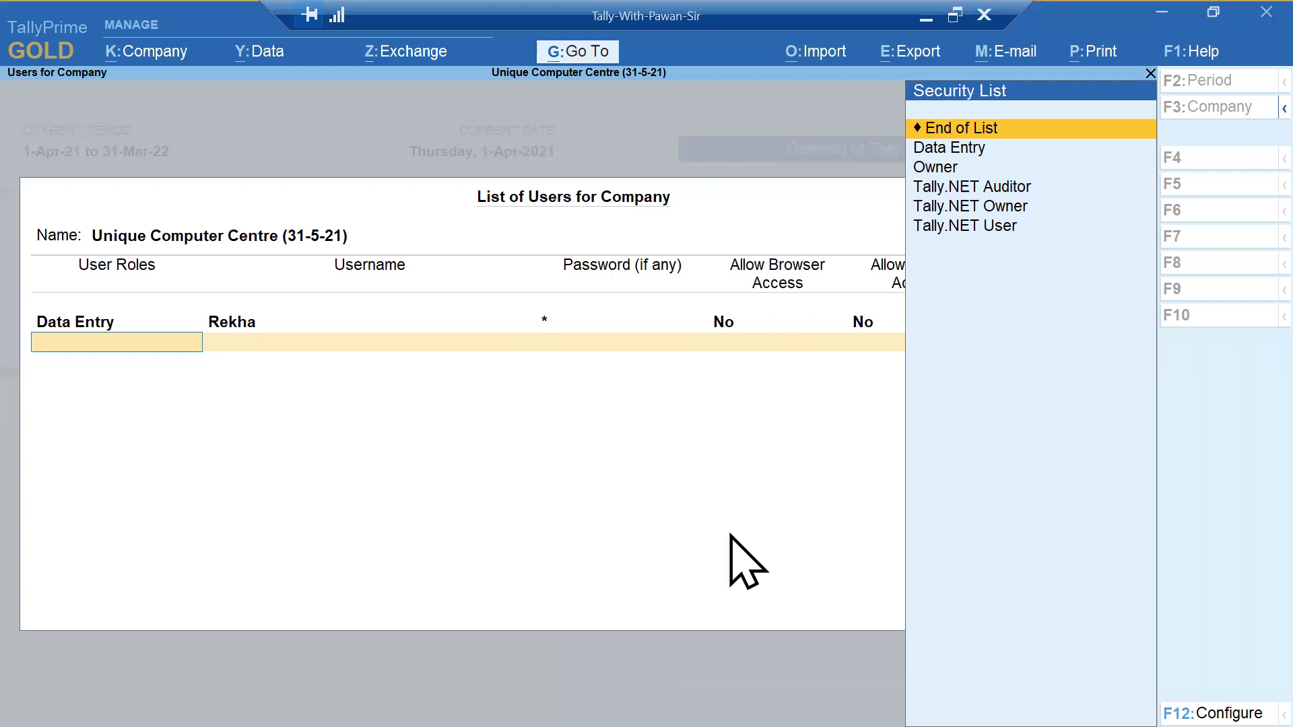
- Change the new Owner row's role to End of List and accept the user list
{"action": "key", "text": "Down"}
{"action": "key", "text": "Down"}
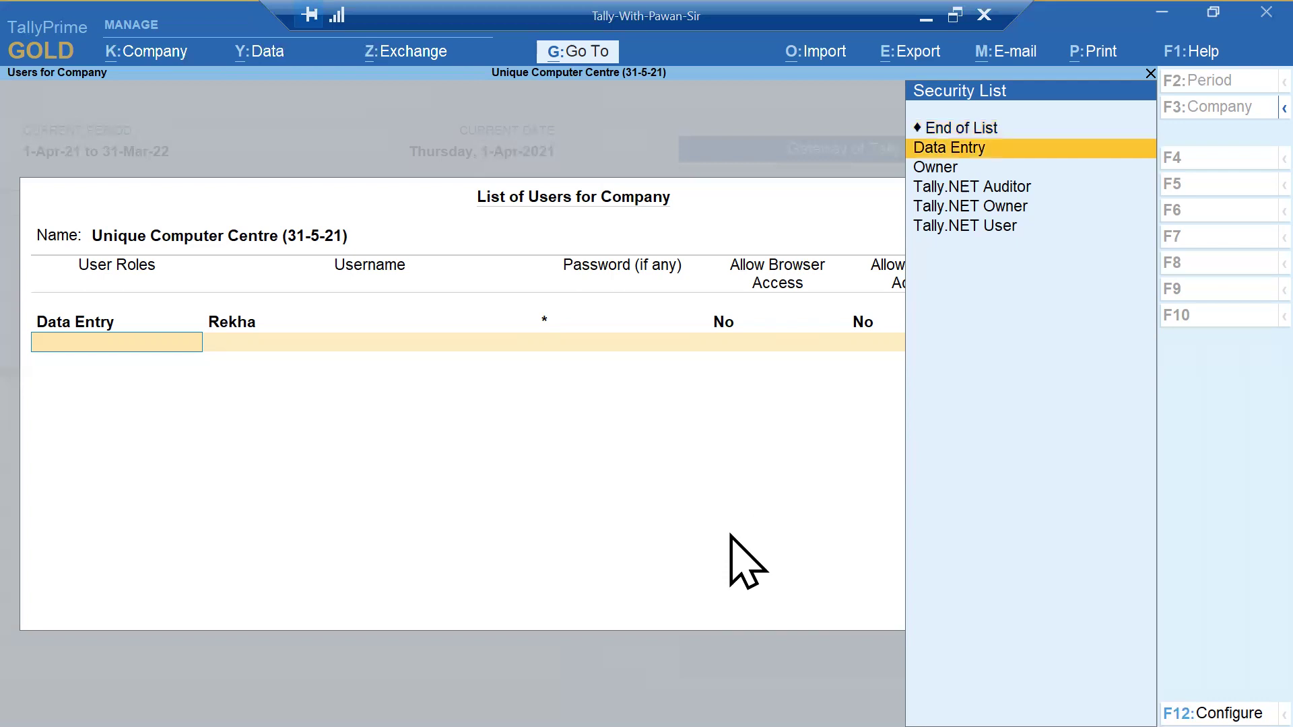
{"action": "key", "text": "Return"}
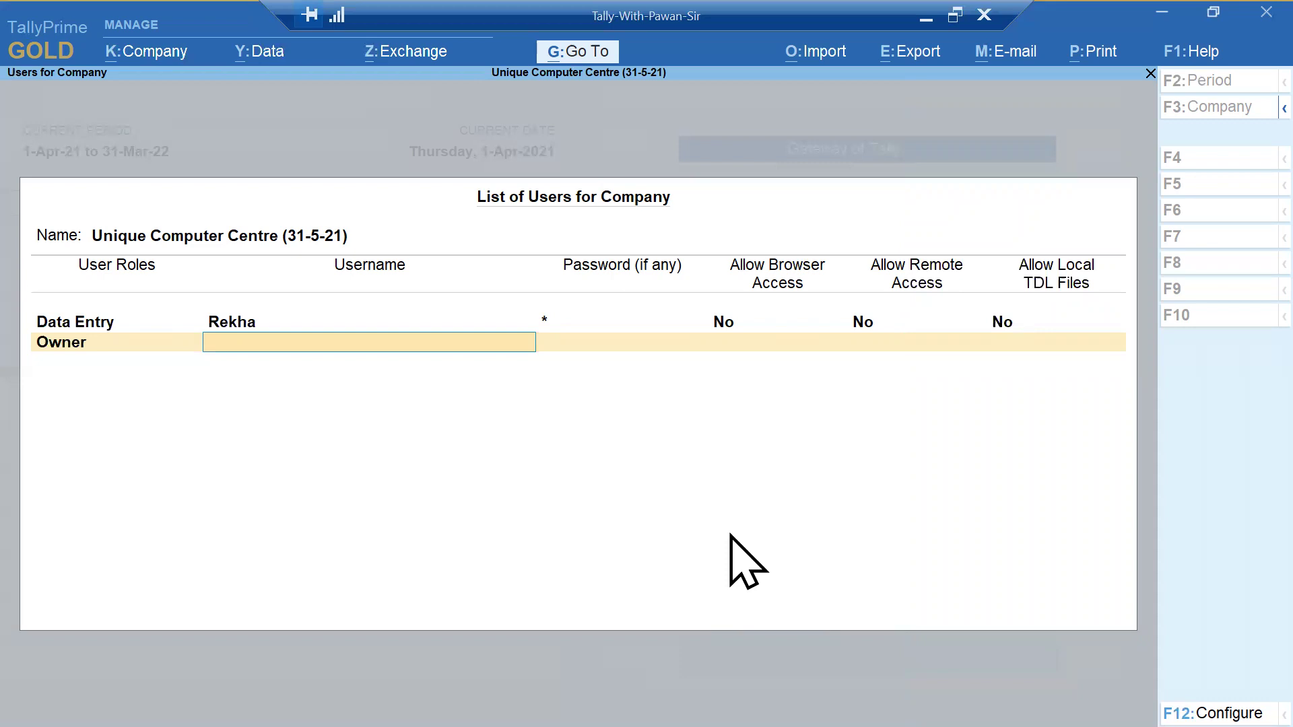
{"action": "key", "text": "BackSpace"}
{"action": "key", "text": "Up"}
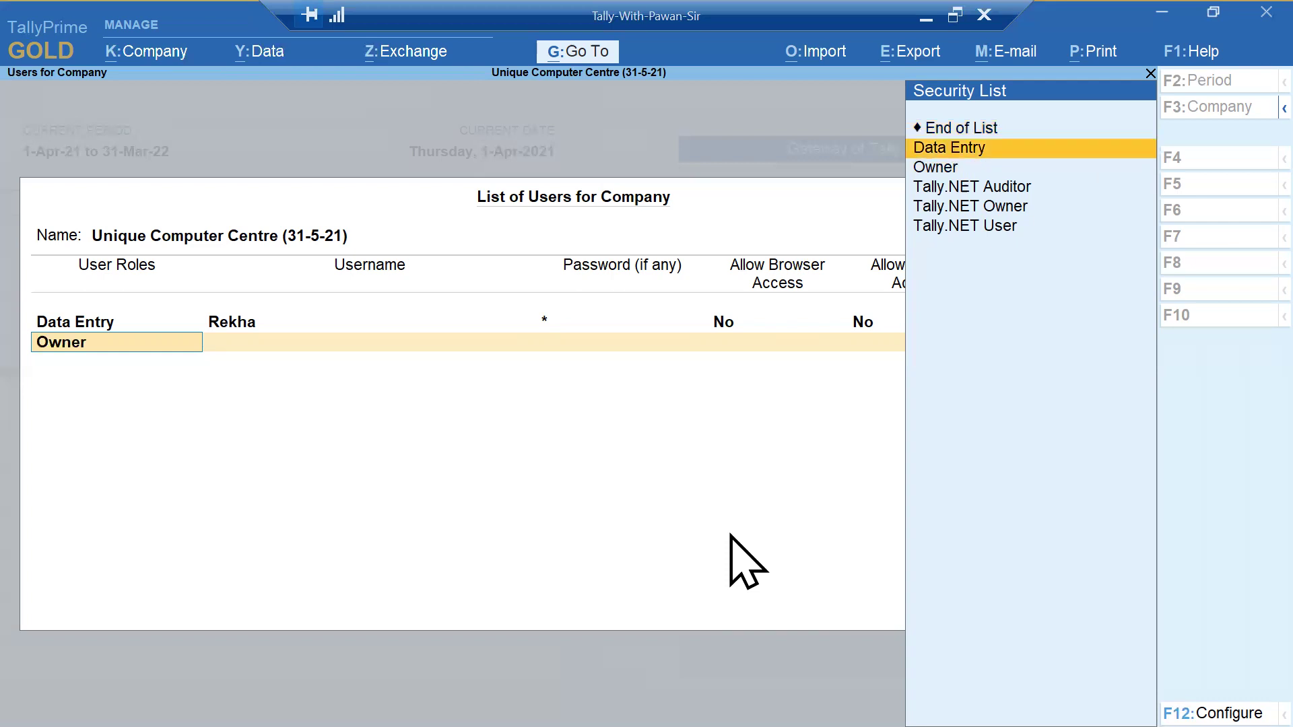
{"action": "key", "text": "Up"}
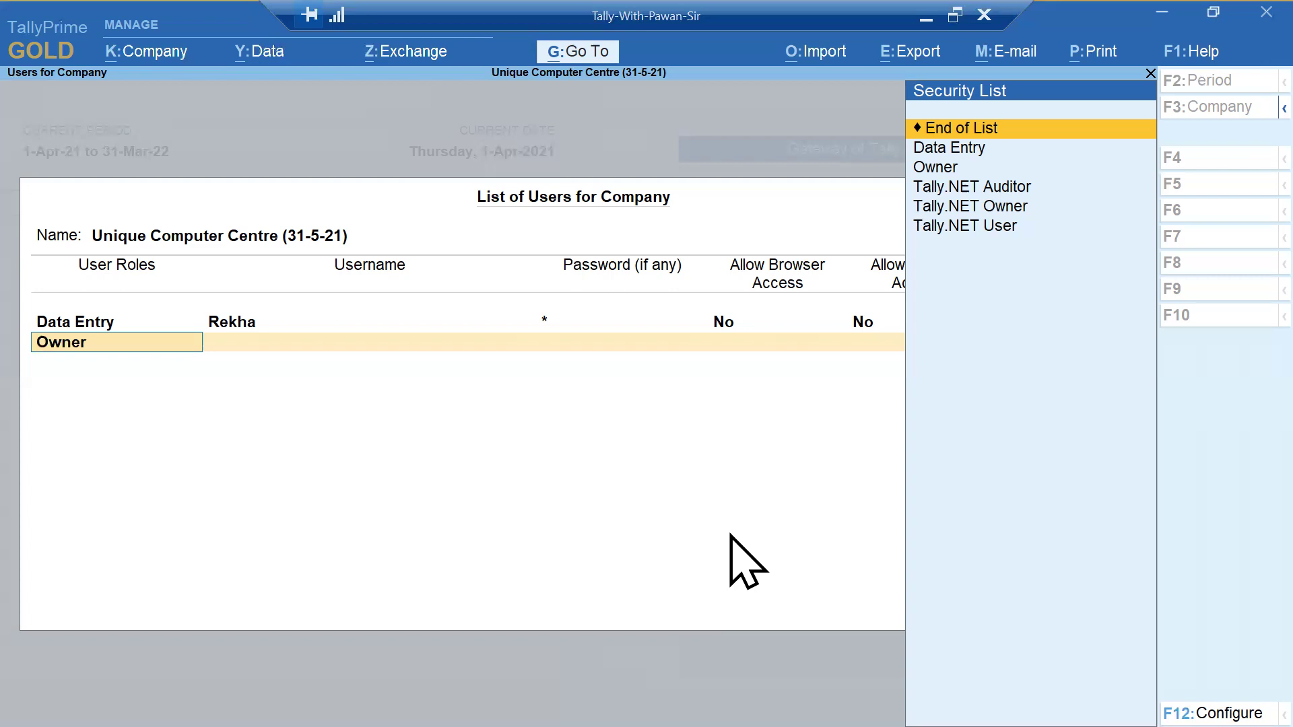
{"action": "key", "text": "Return"}
{"action": "key", "text": "Return"}
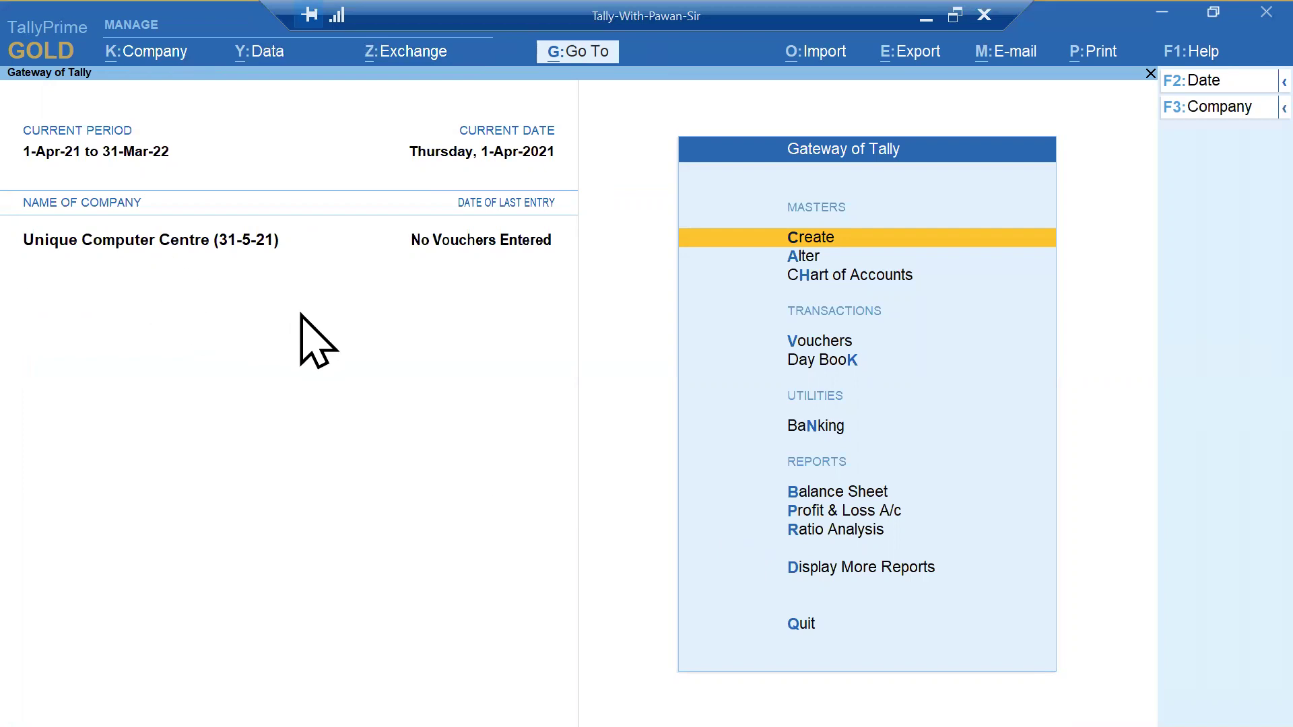
- Shut the company with Alt+F3 and select Unique Computer Centre (31-5-21) again
{"action": "key", "text": "alt+F3"}
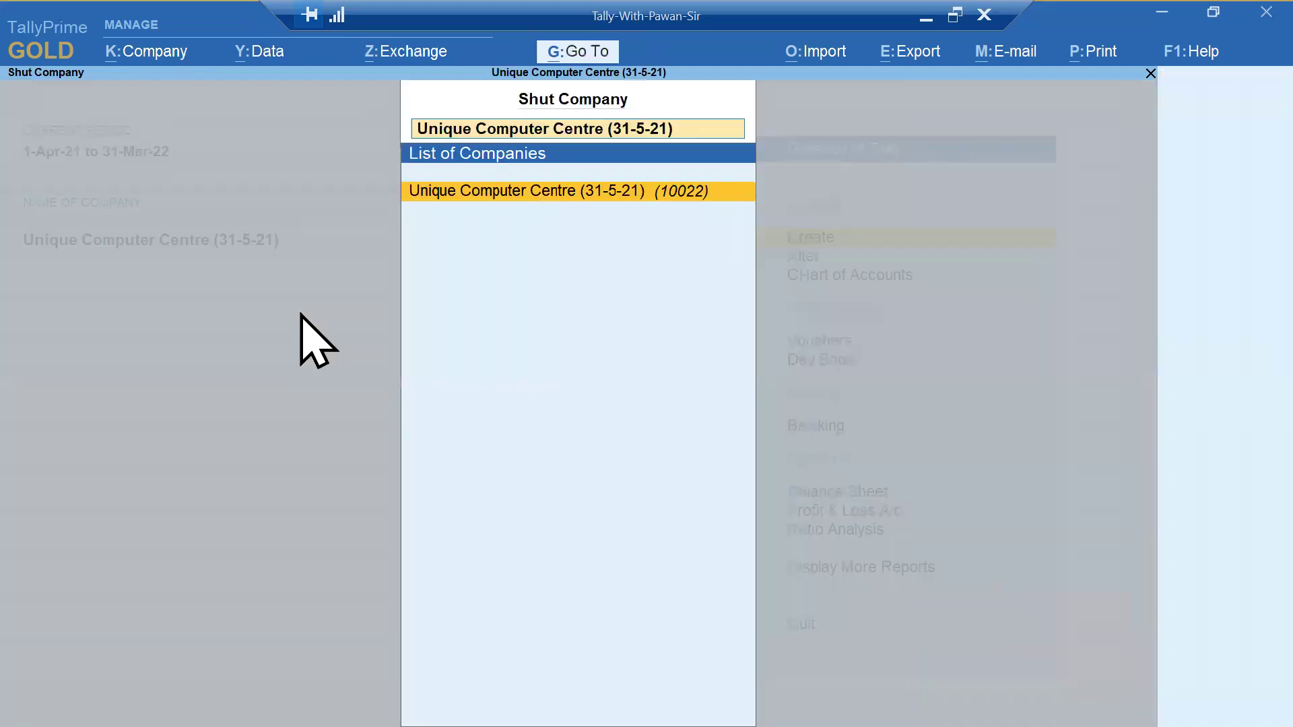
{"action": "key", "text": "Return"}
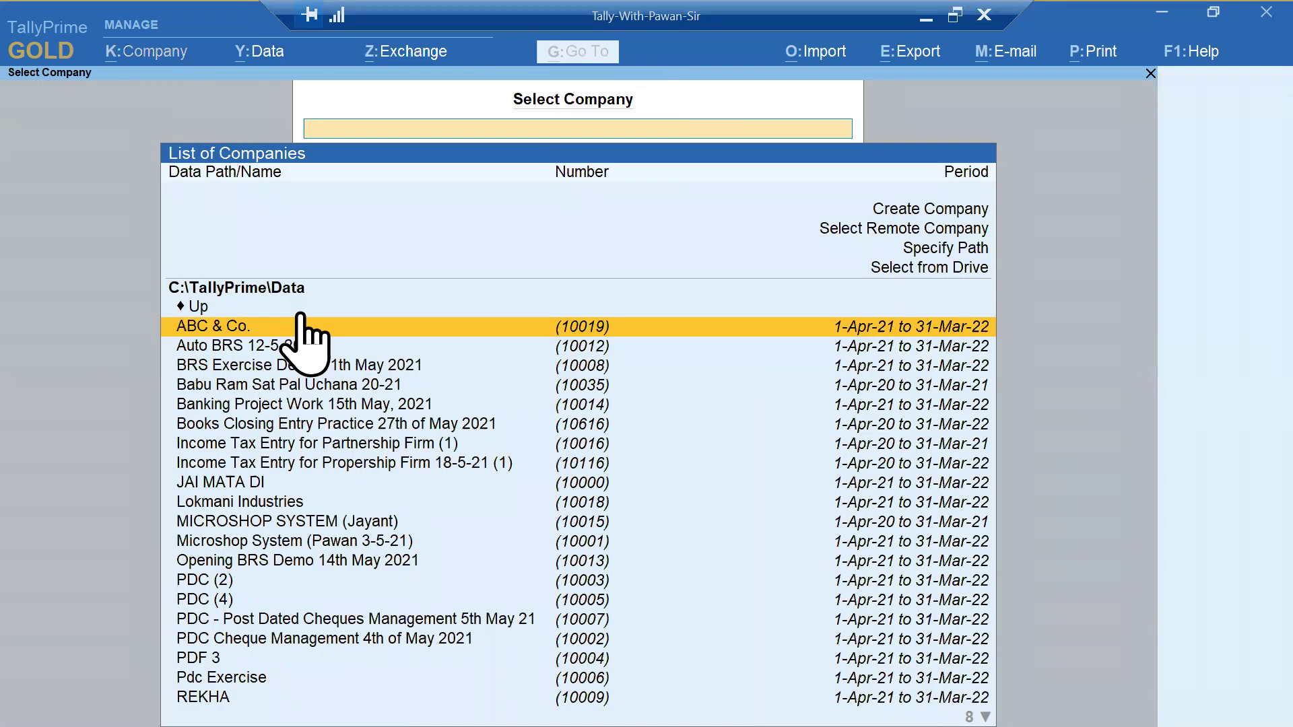
{"action": "type", "text": "niu"}
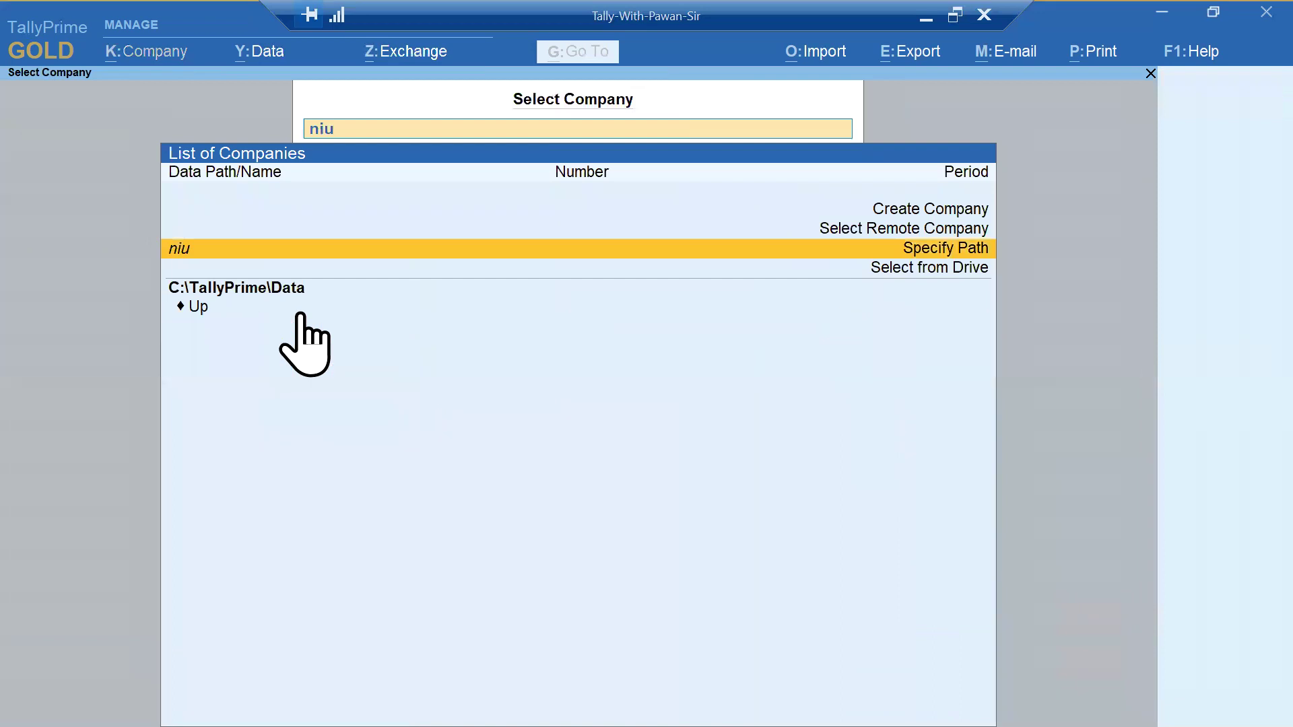
{"action": "key", "text": "BackSpace"}
{"action": "key", "text": "BackSpace"}
{"action": "key", "text": "BackSpace"}
{"action": "type", "text": "uniqu"}
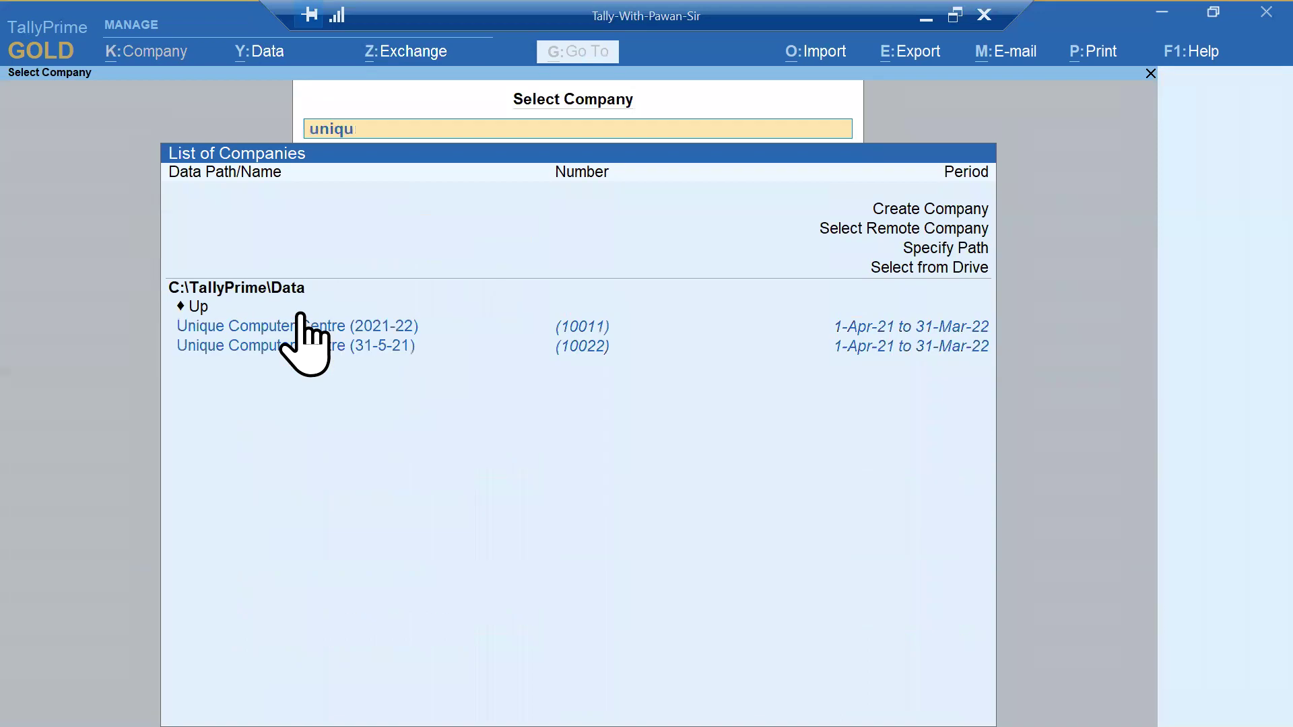
{"action": "key", "text": "Down"}
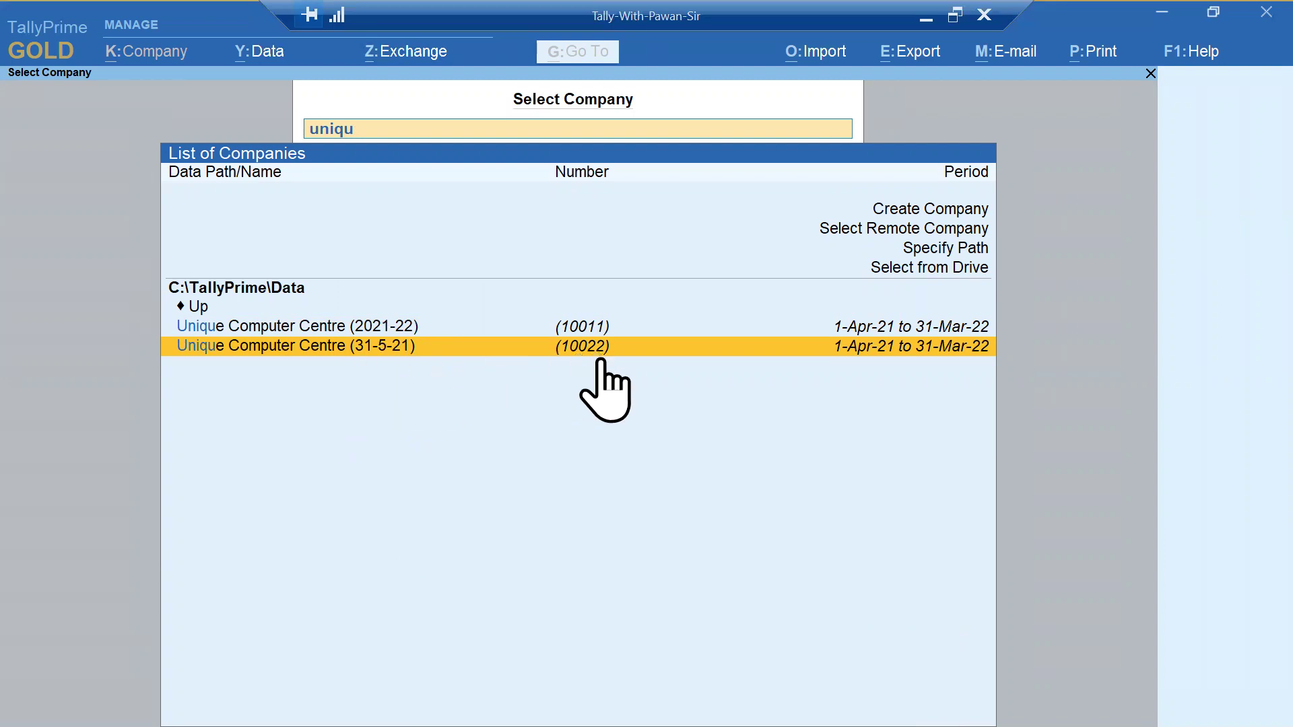
{"action": "key", "text": "Return"}
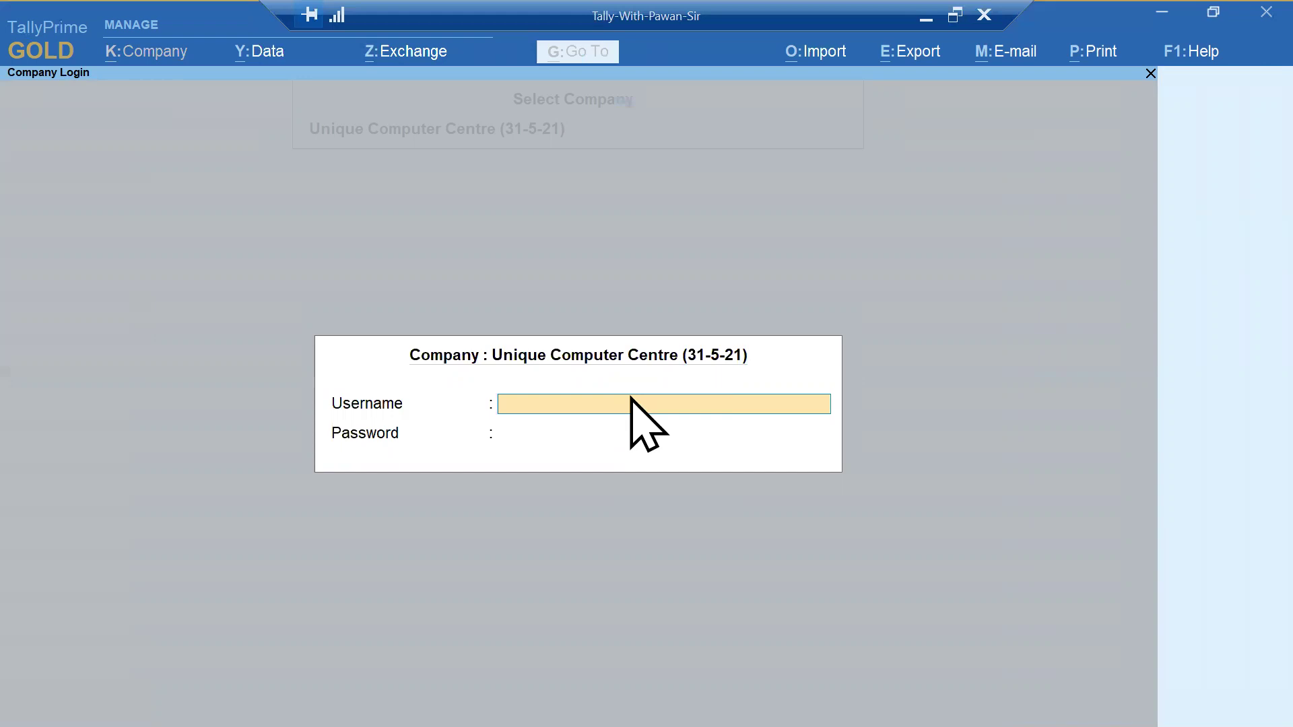
- Log in with the admin username and password, then shut the company via Ctrl+F3
{"action": "type", "text": "pawan"}
{"action": "key", "text": "Return"}
{"action": "type", "text": "**"}
{"action": "key", "text": "Return"}
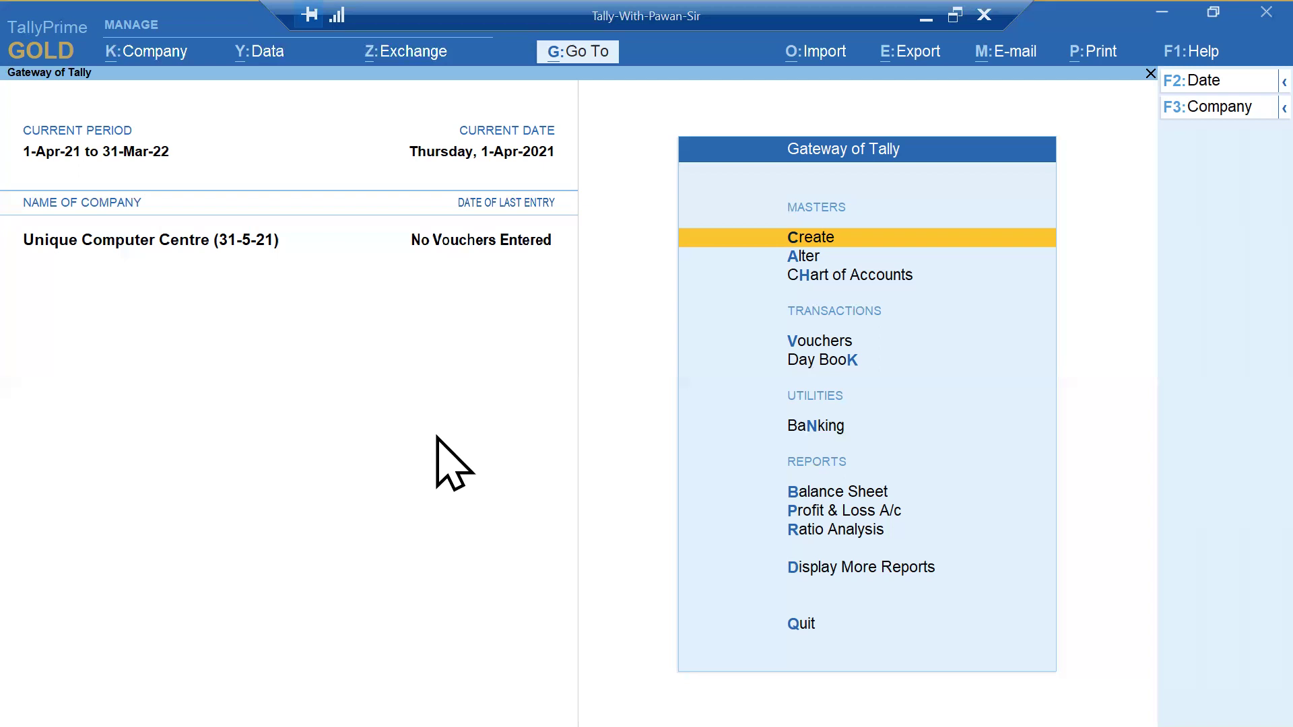
{"action": "key", "text": "ctrl"}
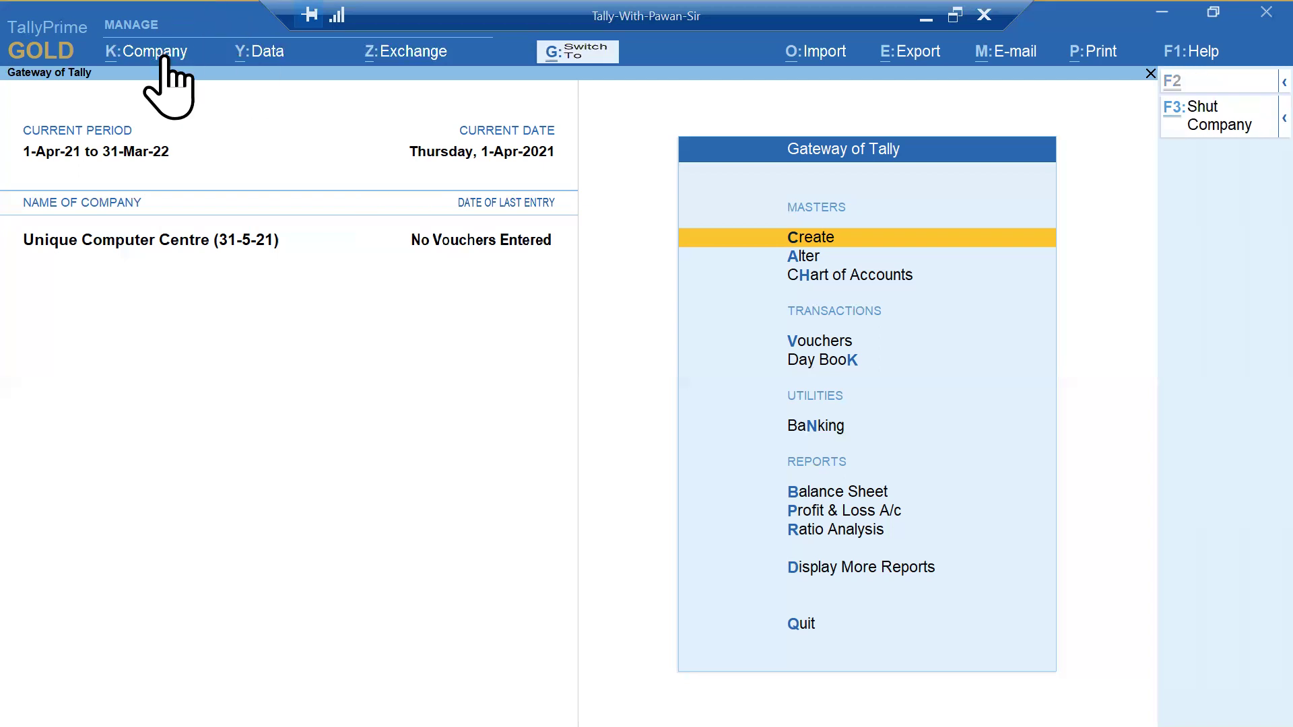
{"action": "key", "text": "ctrl+F3"}
{"action": "key", "text": "Return"}
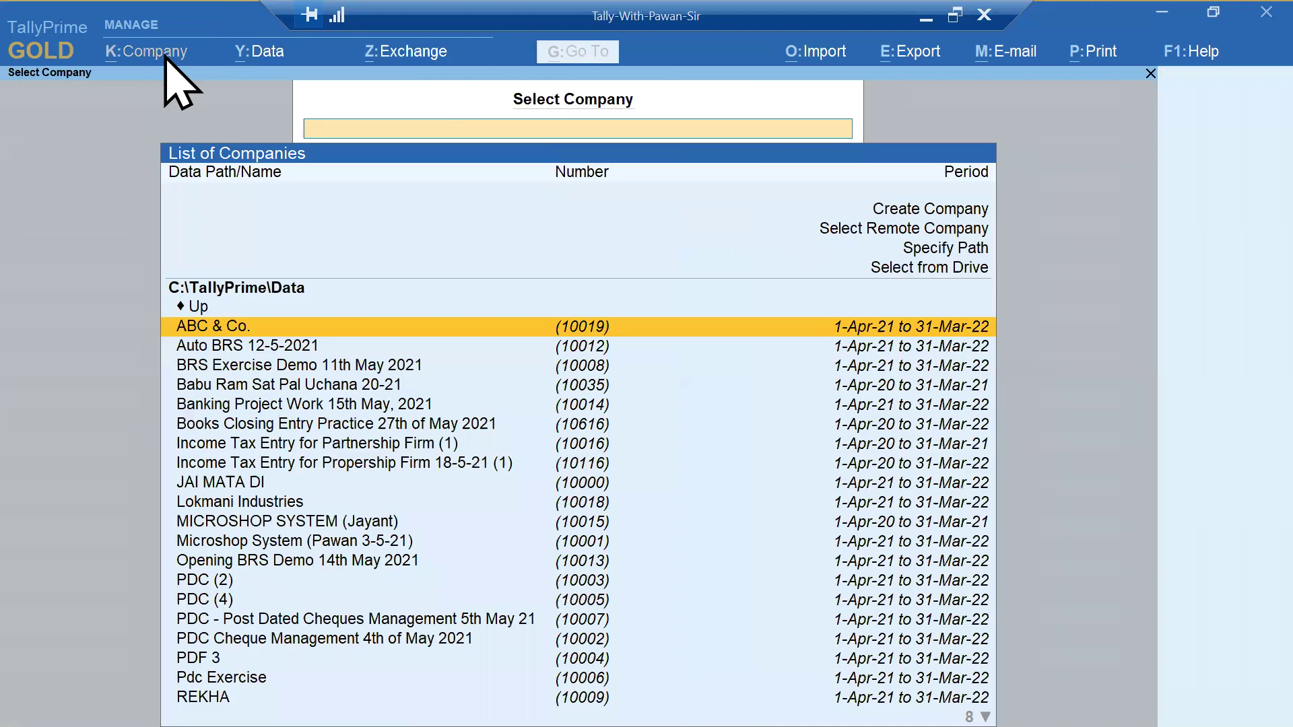
- Select Unique Computer Centre (31-5-21) and log in with the Data Entry user's credentials
{"action": "type", "text": "un"}
{"action": "key", "text": "Down"}
{"action": "key", "text": "Return"}
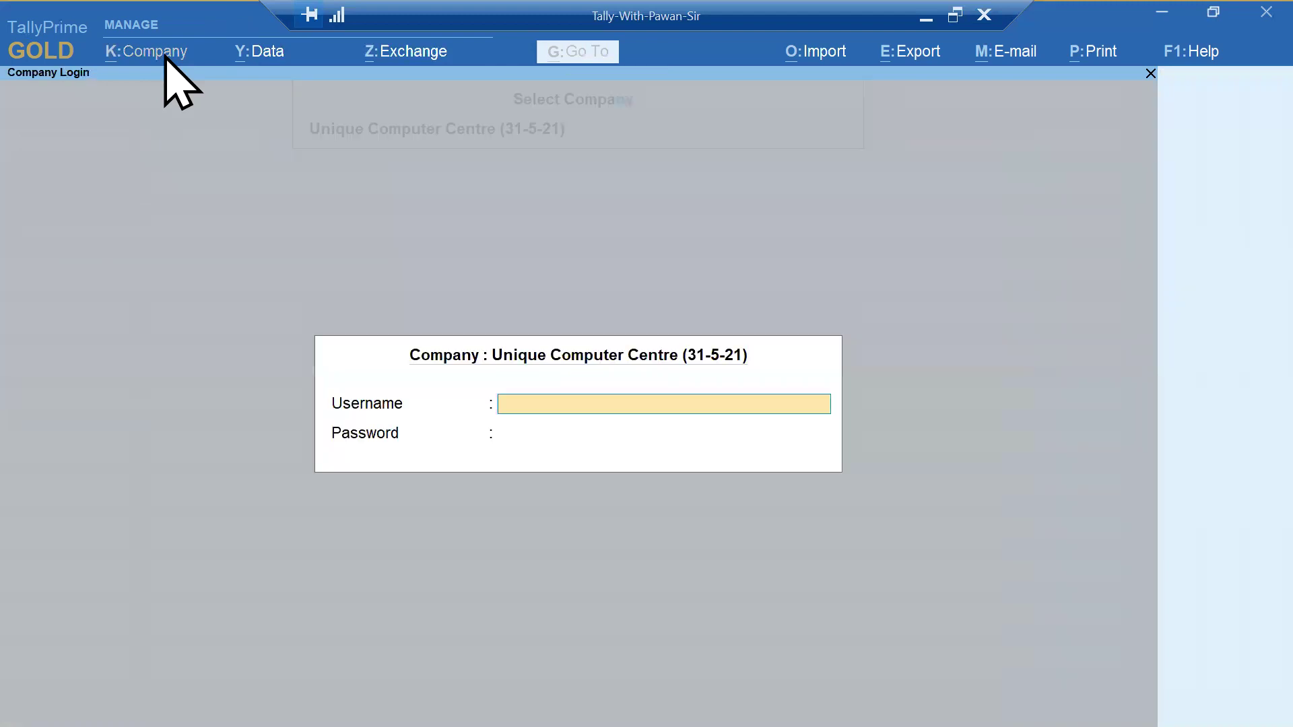
{"action": "type", "text": "rekha"}
{"action": "key", "text": "Return"}
{"action": "key", "text": "Return"}
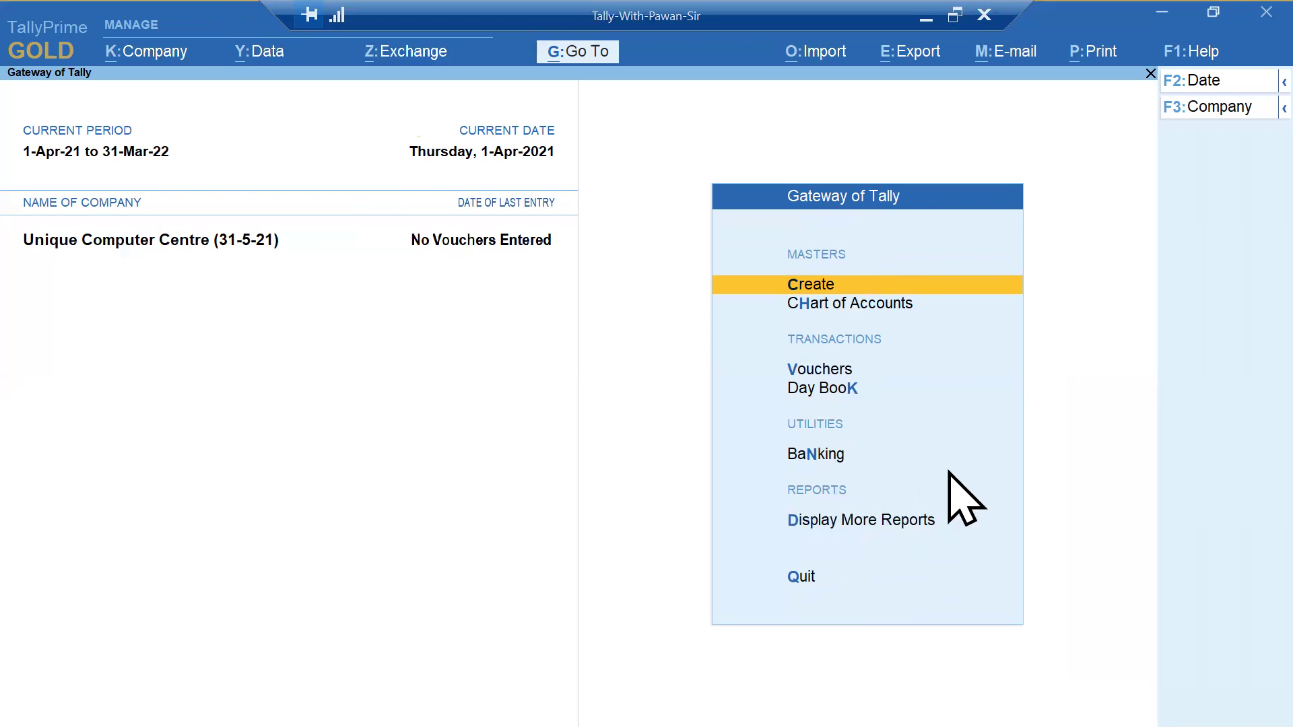
- Check the Create list, then try a Payment voucher and quit it without saving
{"action": "key", "text": "Return"}
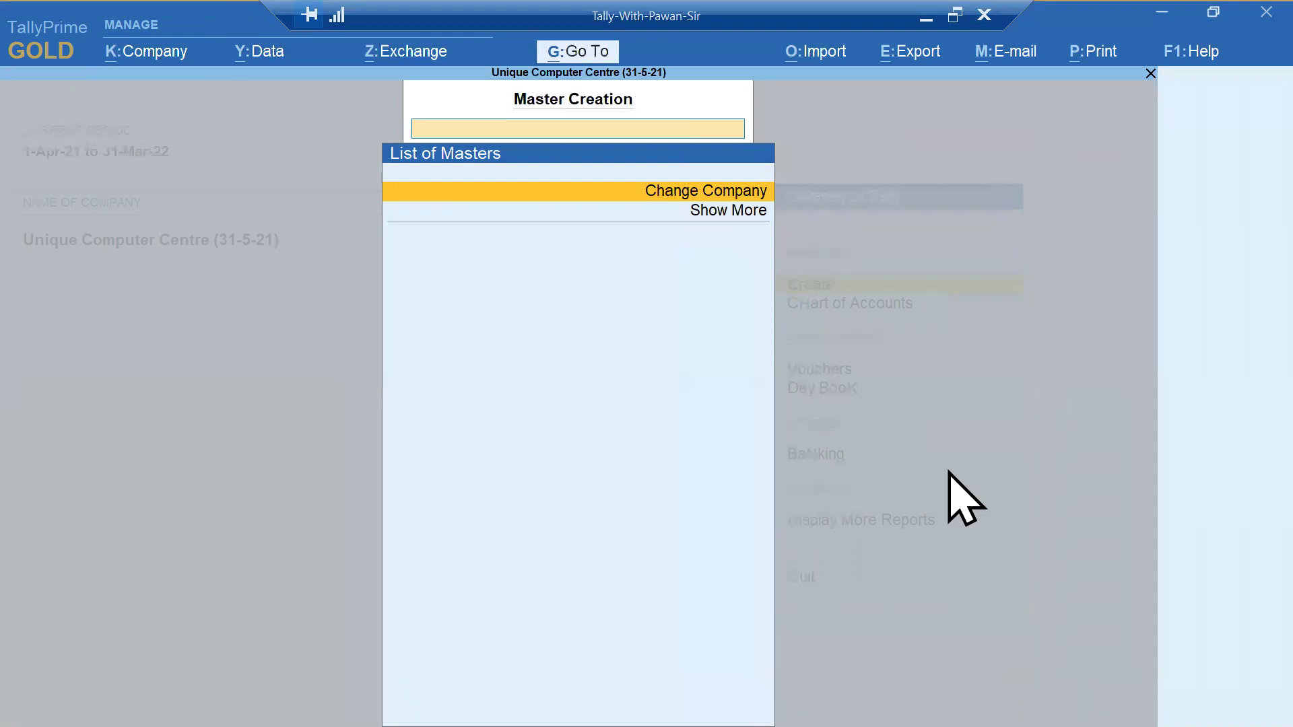
{"action": "key", "text": "Escape"}
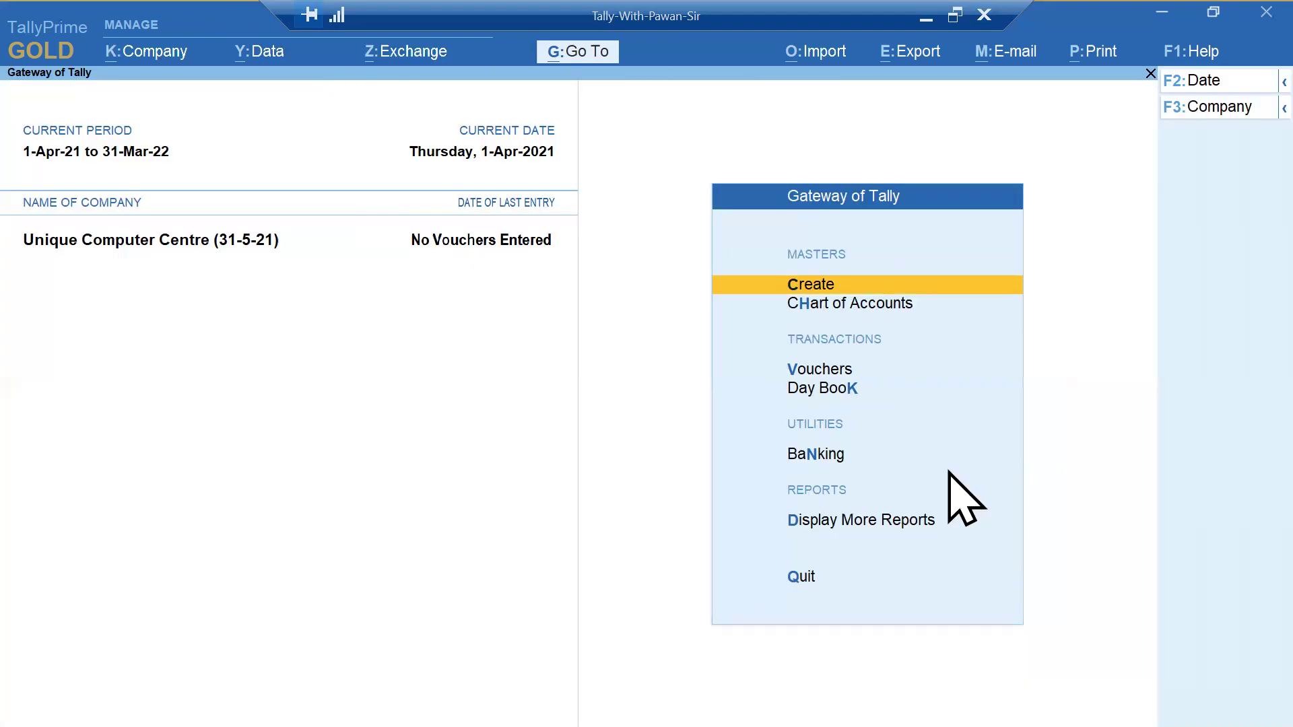
{"action": "key", "text": "Down"}
{"action": "key", "text": "Down"}
{"action": "key", "text": "Down"}
{"action": "key", "text": "Up"}
{"action": "key", "text": "Return"}
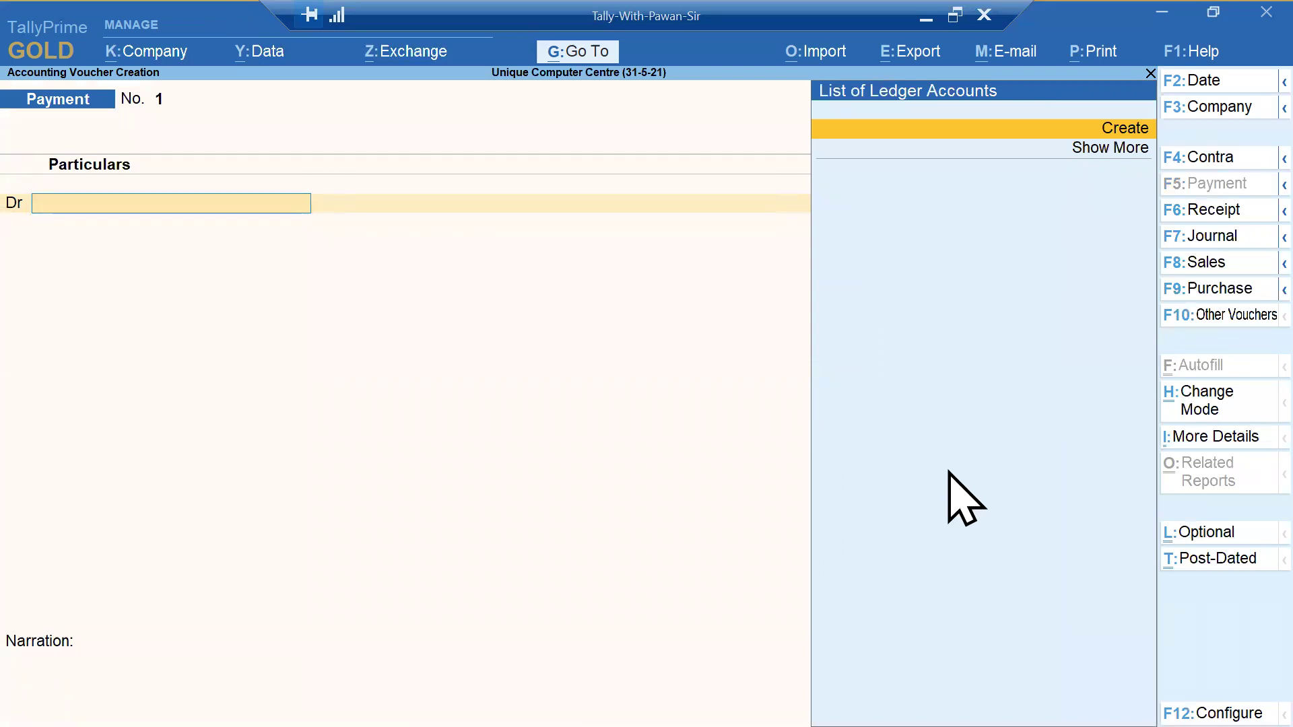
{"action": "key", "text": "Escape"}
{"action": "key", "text": "y"}
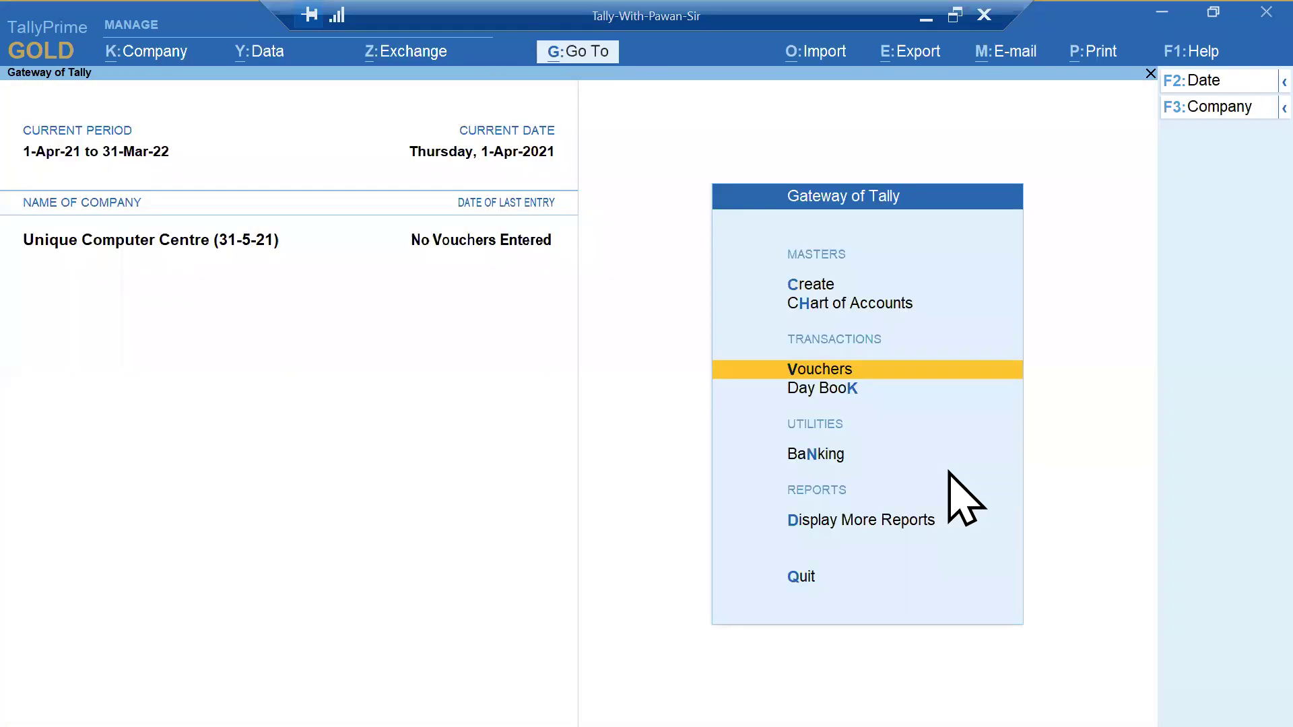
{"action": "key", "text": "ctrl"}
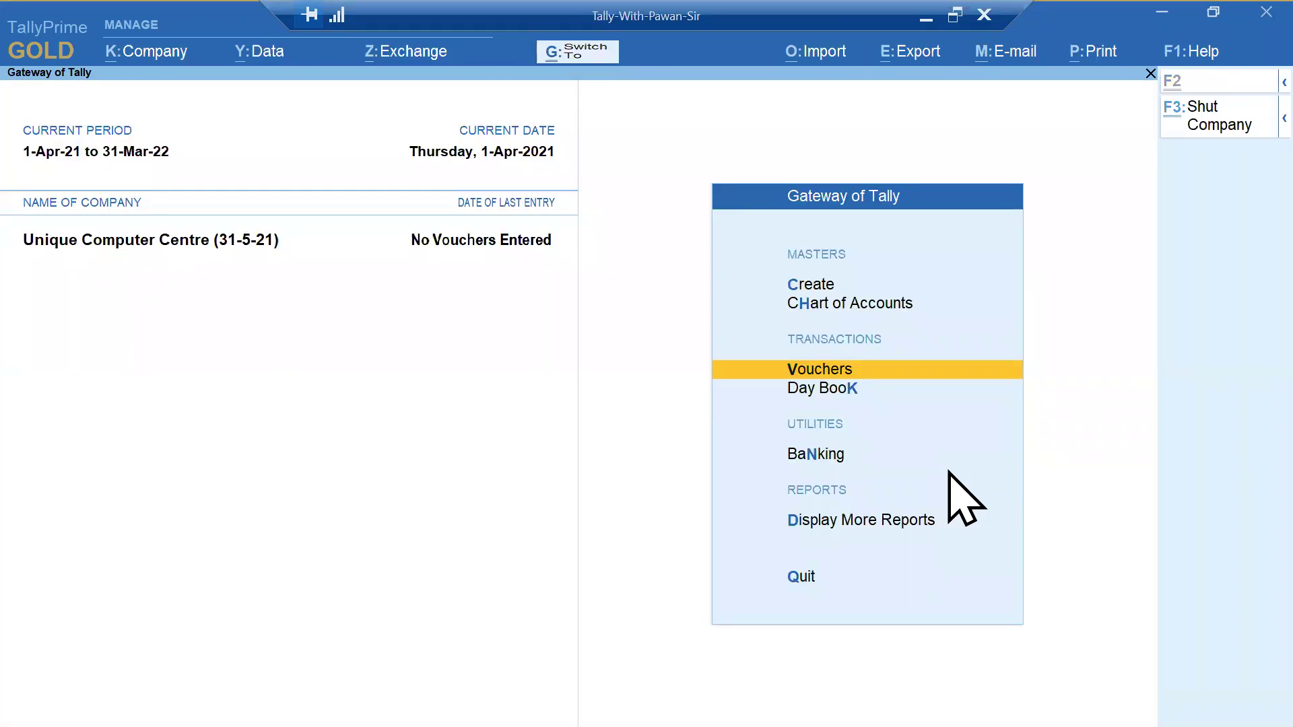
- Shut the company and reopen Unique Computer Centre (31-5-21) with the admin username and password
{"action": "key", "text": "ctrl+F3"}
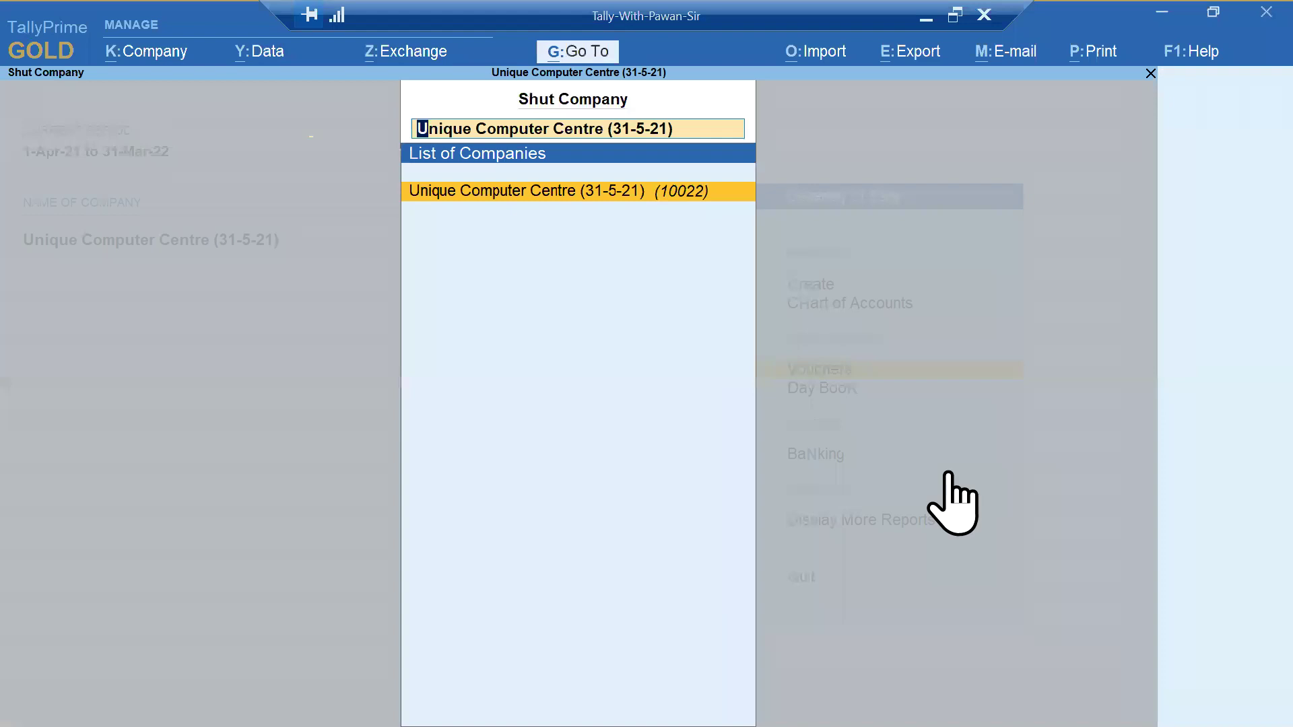
{"action": "key", "text": "Return"}
{"action": "type", "text": "un"}
{"action": "key", "text": "Down"}
{"action": "key", "text": "Return"}
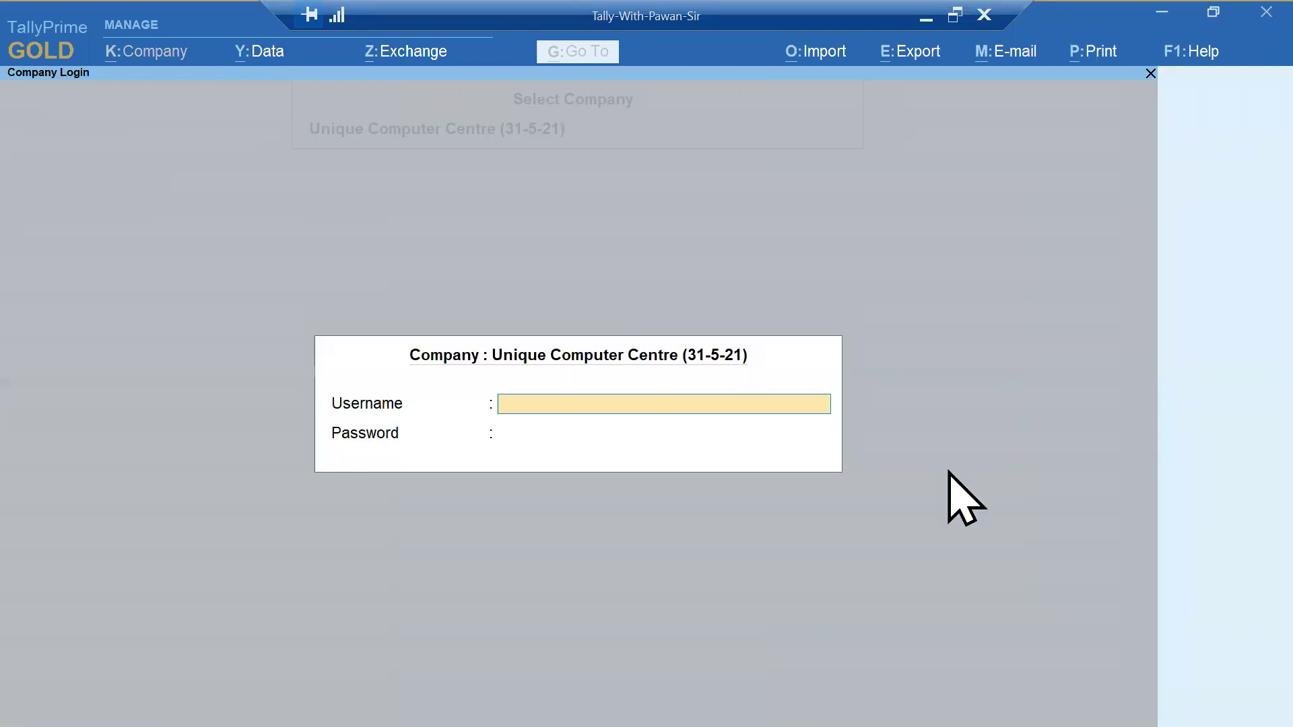
{"action": "type", "text": "pawan"}
{"action": "key", "text": "Return"}
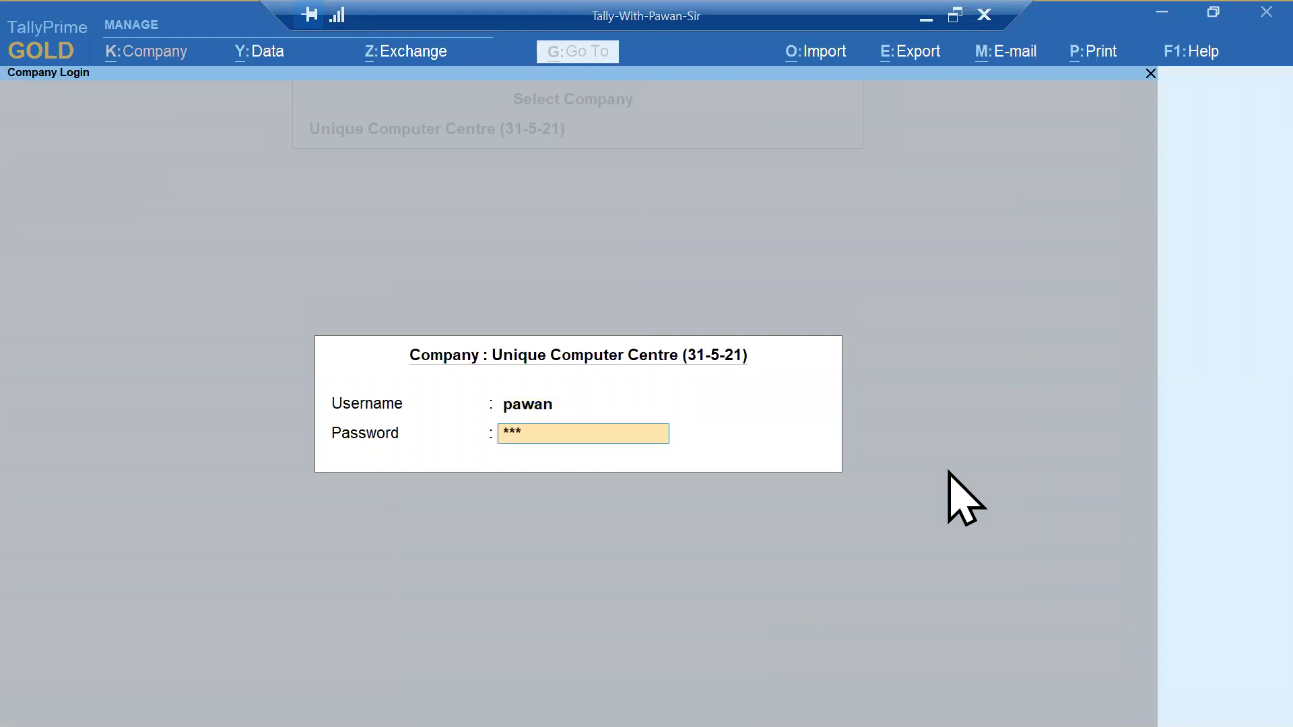
{"action": "key", "text": "Return"}
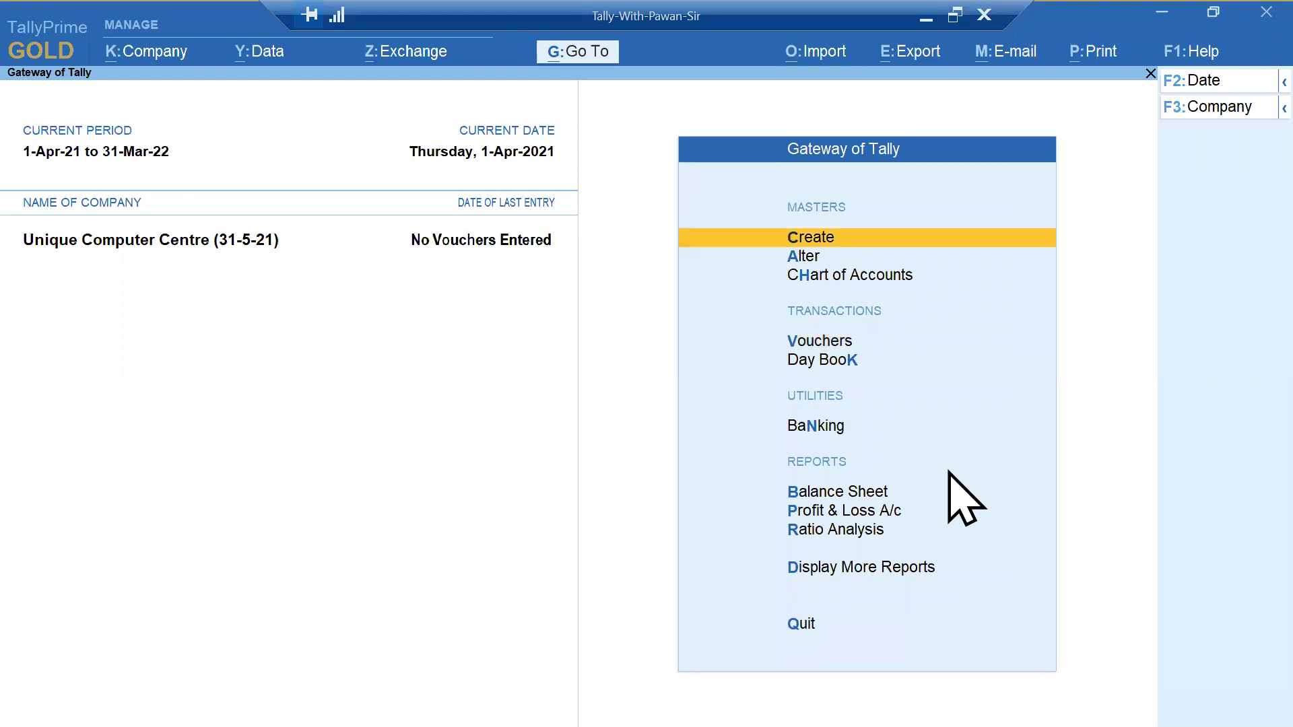
{"action": "left_click", "coordinate": [138, 53]}
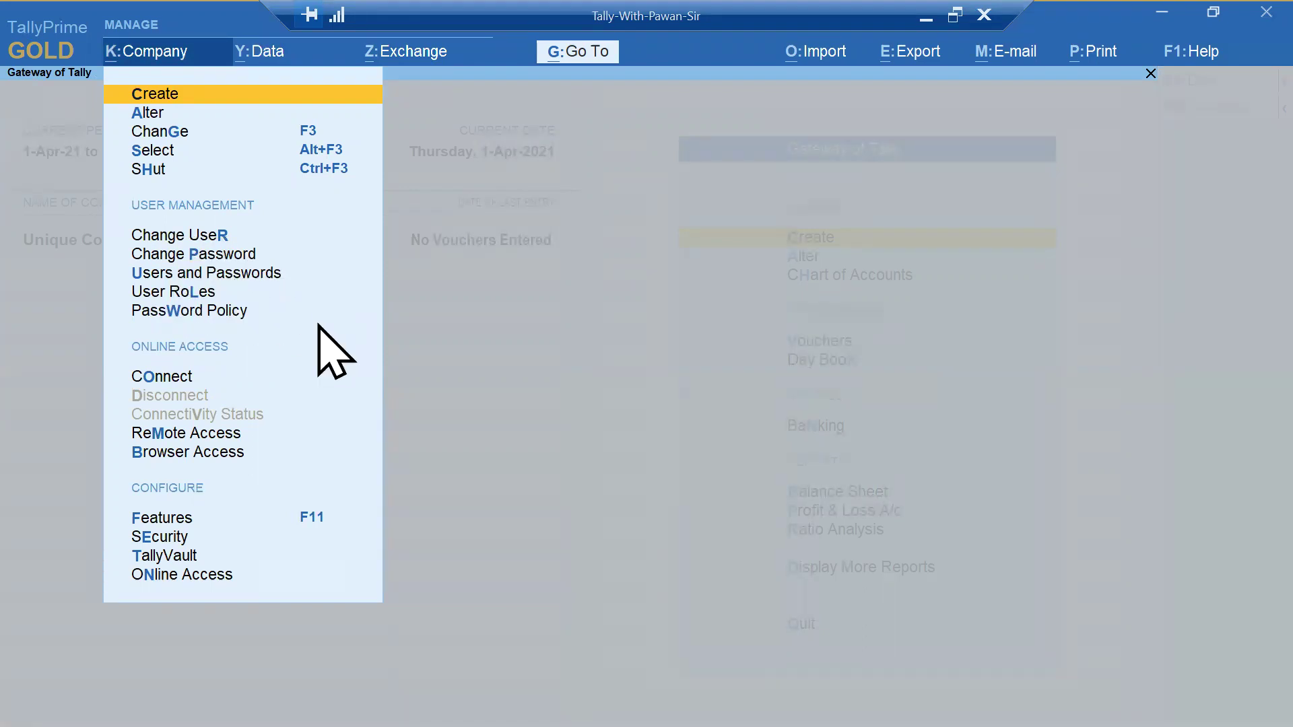
- Underline the login point on the PowerPoint slide, then return to TallyPrime's Company menu
{"action": "key", "text": "alt+Tab"}
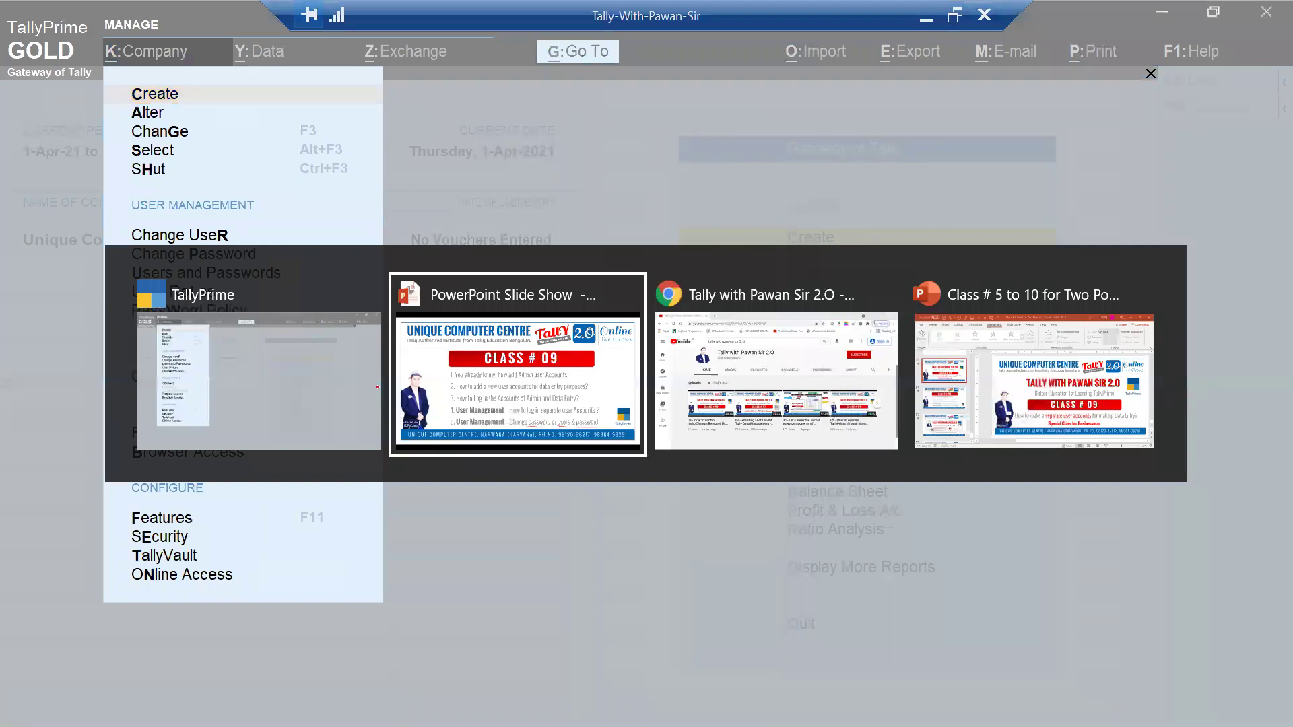
{"action": "left_click_drag", "start_coordinate": [589, 543], "coordinate": [1079, 538]}
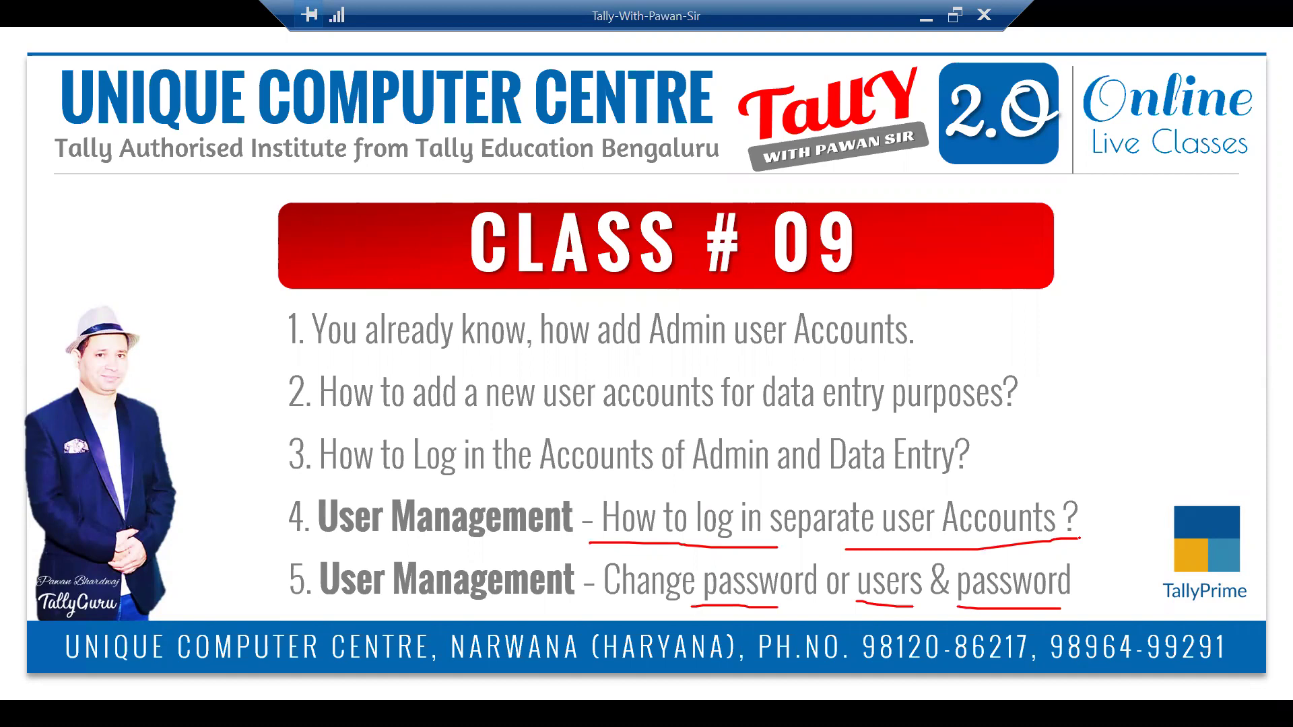
{"action": "key", "text": "alt+Tab"}
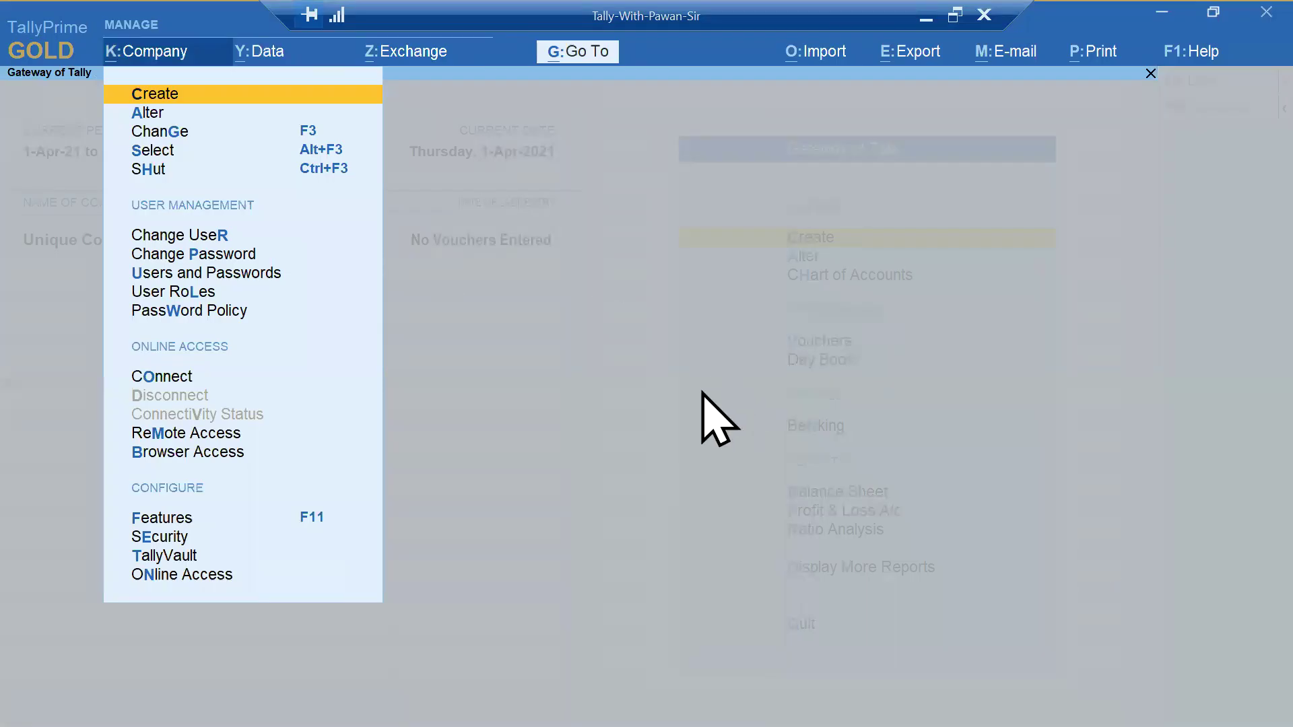
{"action": "key", "text": "Escape"}
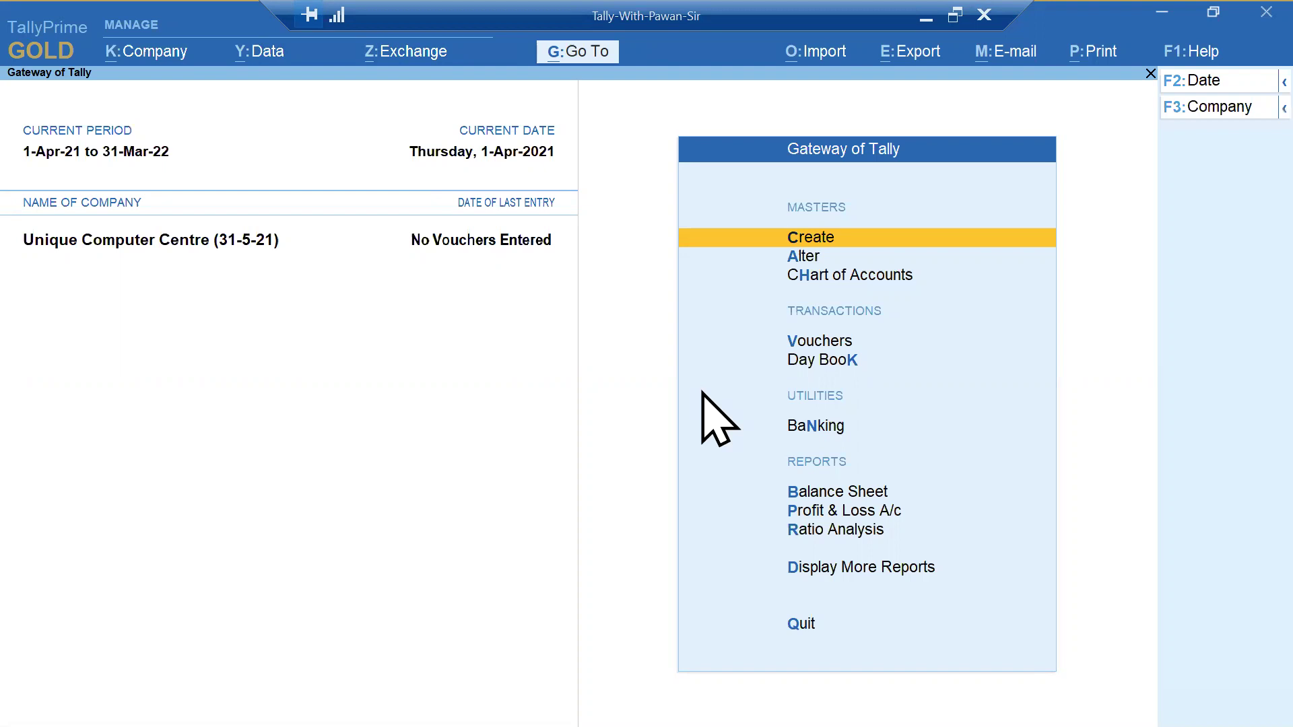
{"action": "left_click", "coordinate": [137, 58]}
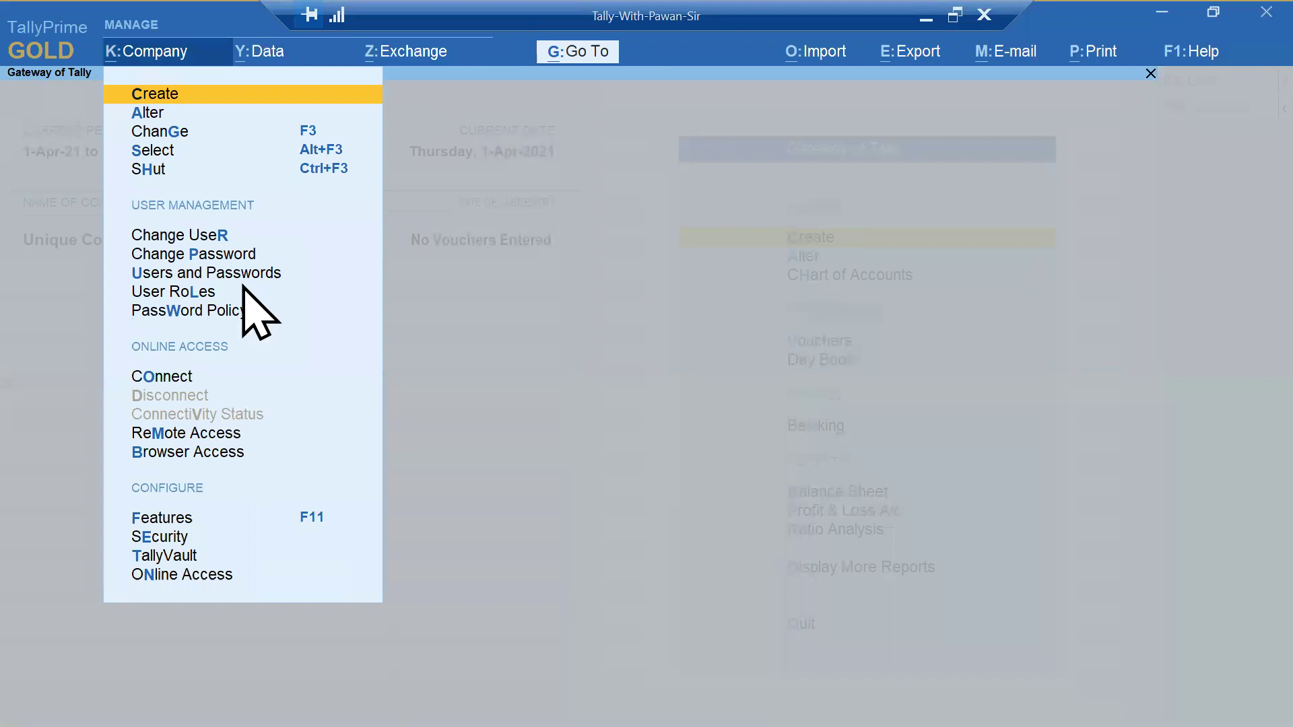
- Use Change User to switch the company to the Data Entry username and log in
{"action": "left_click", "coordinate": [181, 235]}
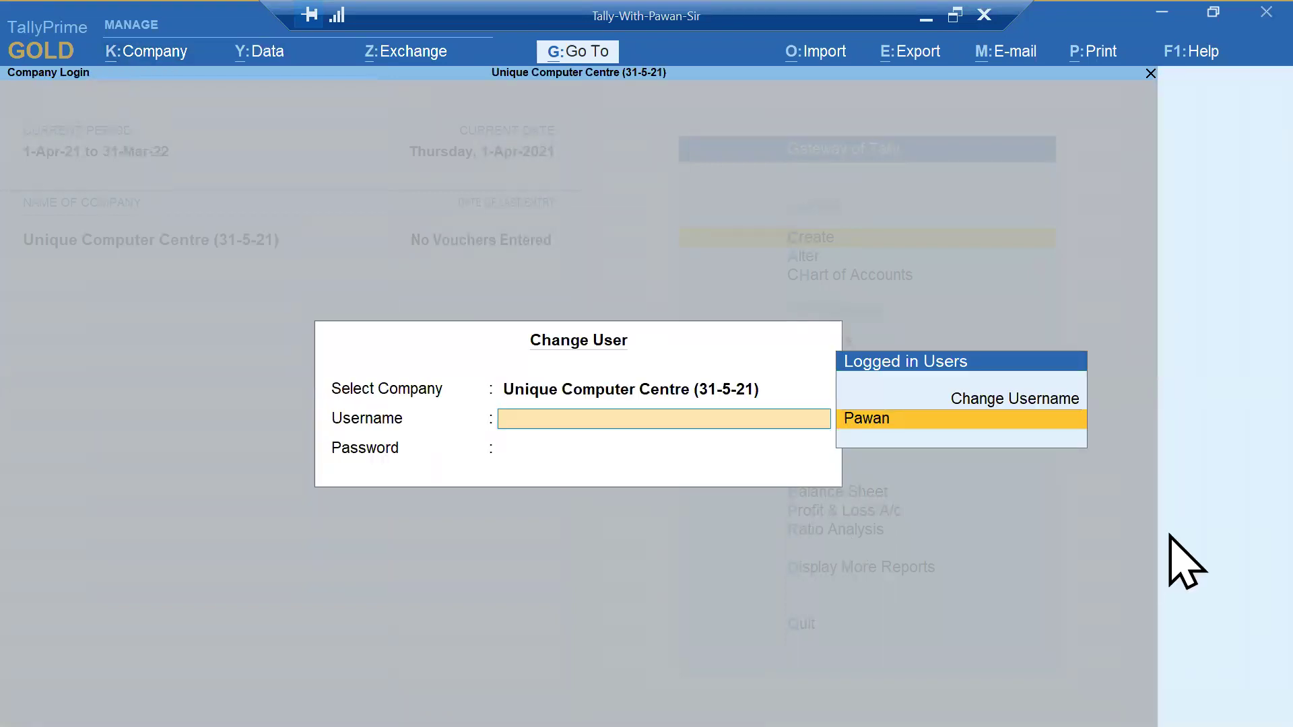
{"action": "key", "text": "Up"}
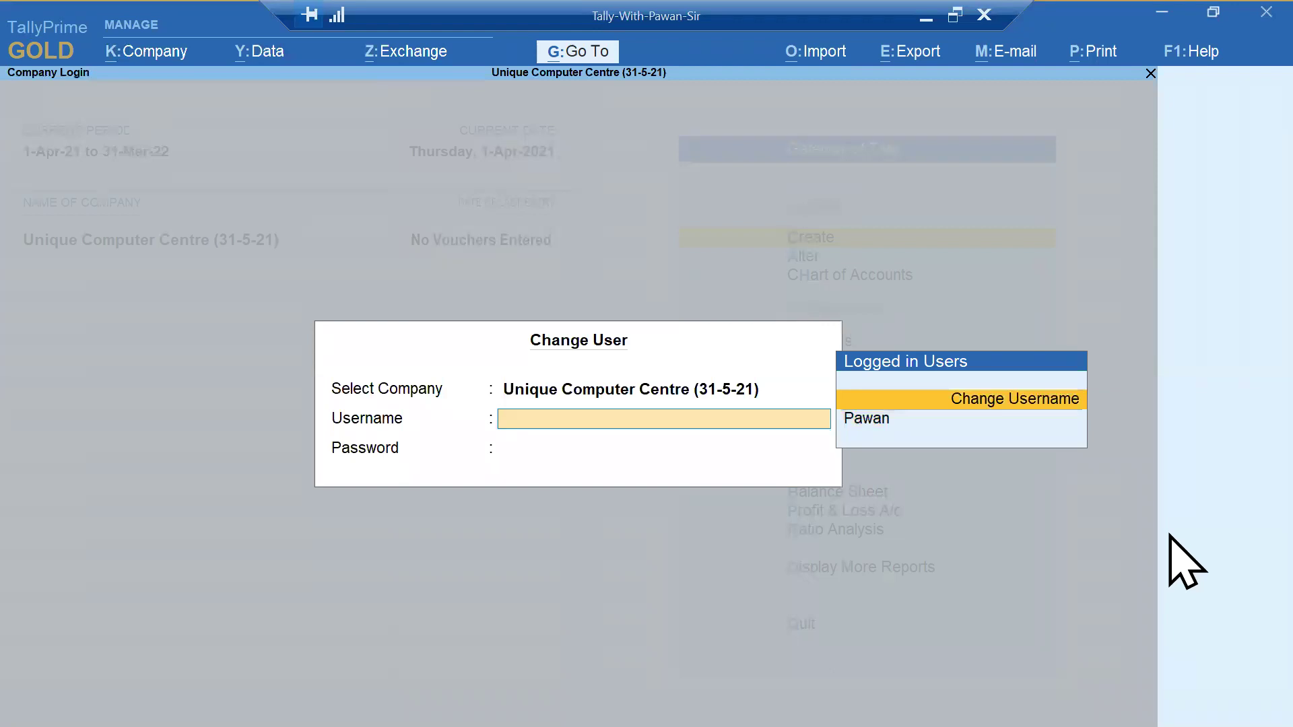
{"action": "key", "text": "Return"}
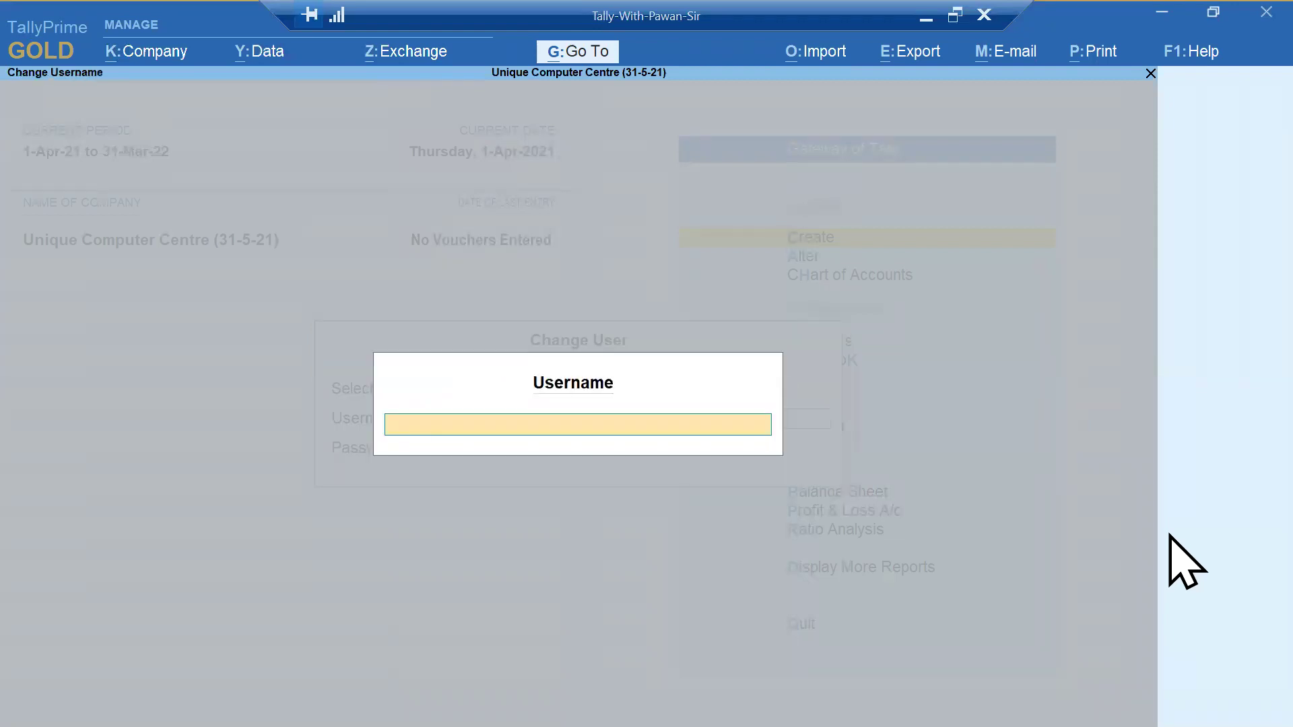
{"action": "type", "text": "rekha"}
{"action": "key", "text": "Return"}
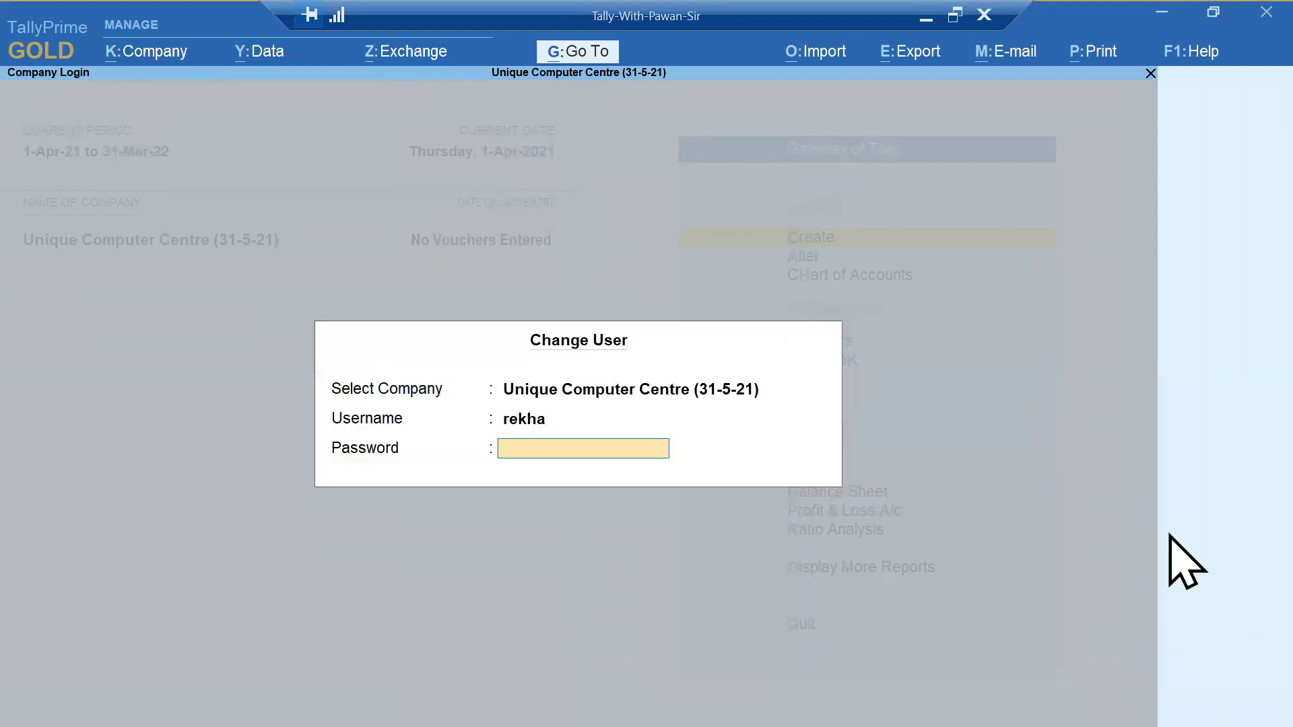
{"action": "key", "text": "Return"}
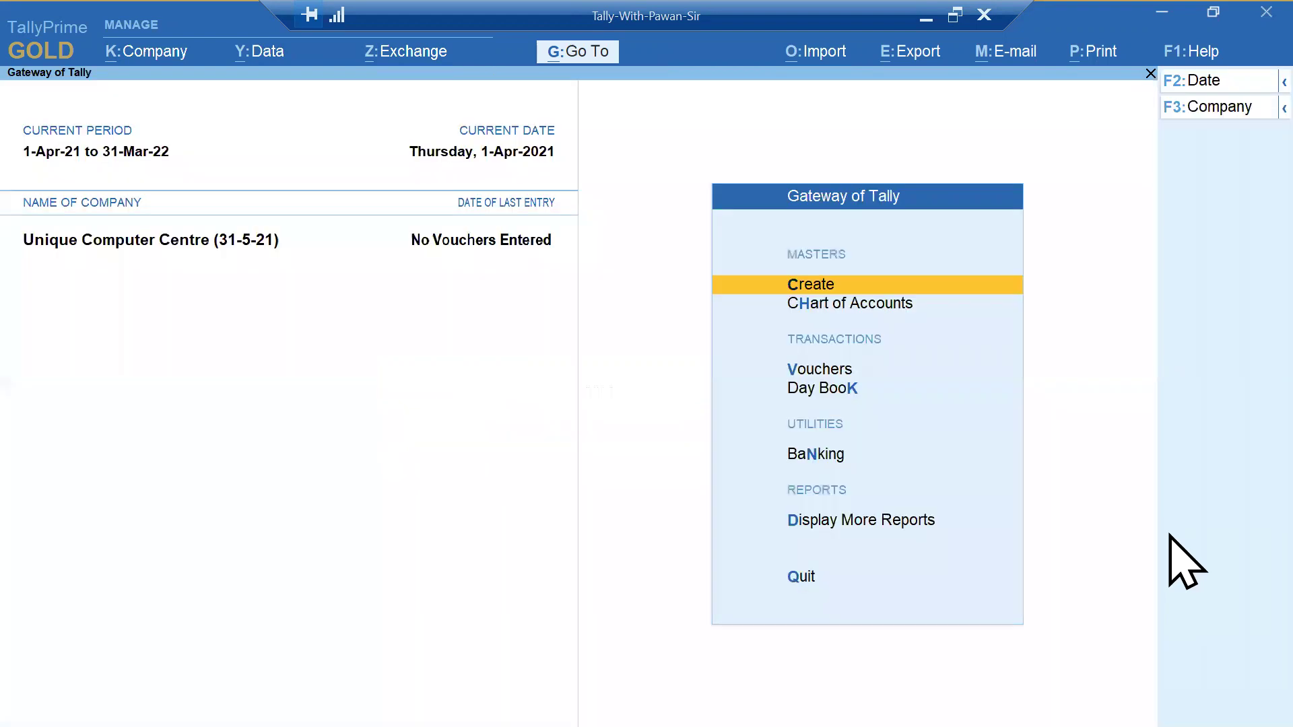
- Try a Payment voucher as the Data Entry user, then close it
{"action": "key", "text": "Down"}
{"action": "key", "text": "Down"}
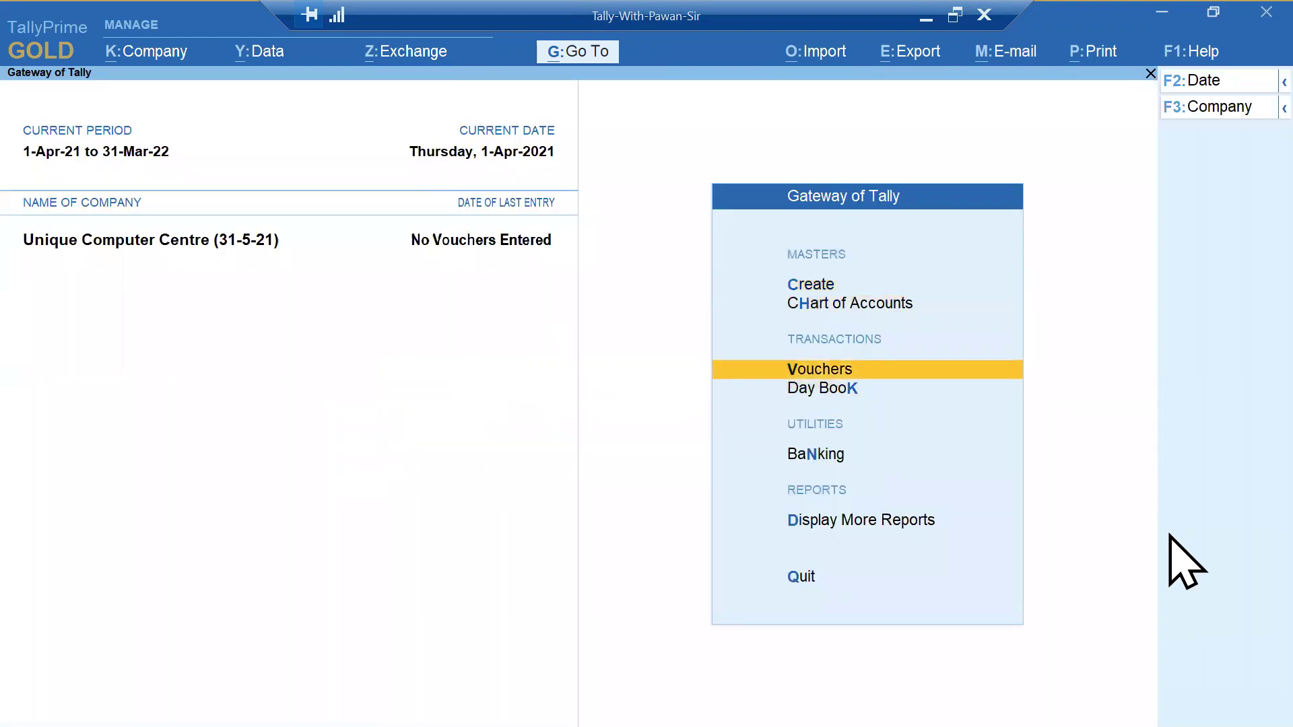
{"action": "key", "text": "Return"}
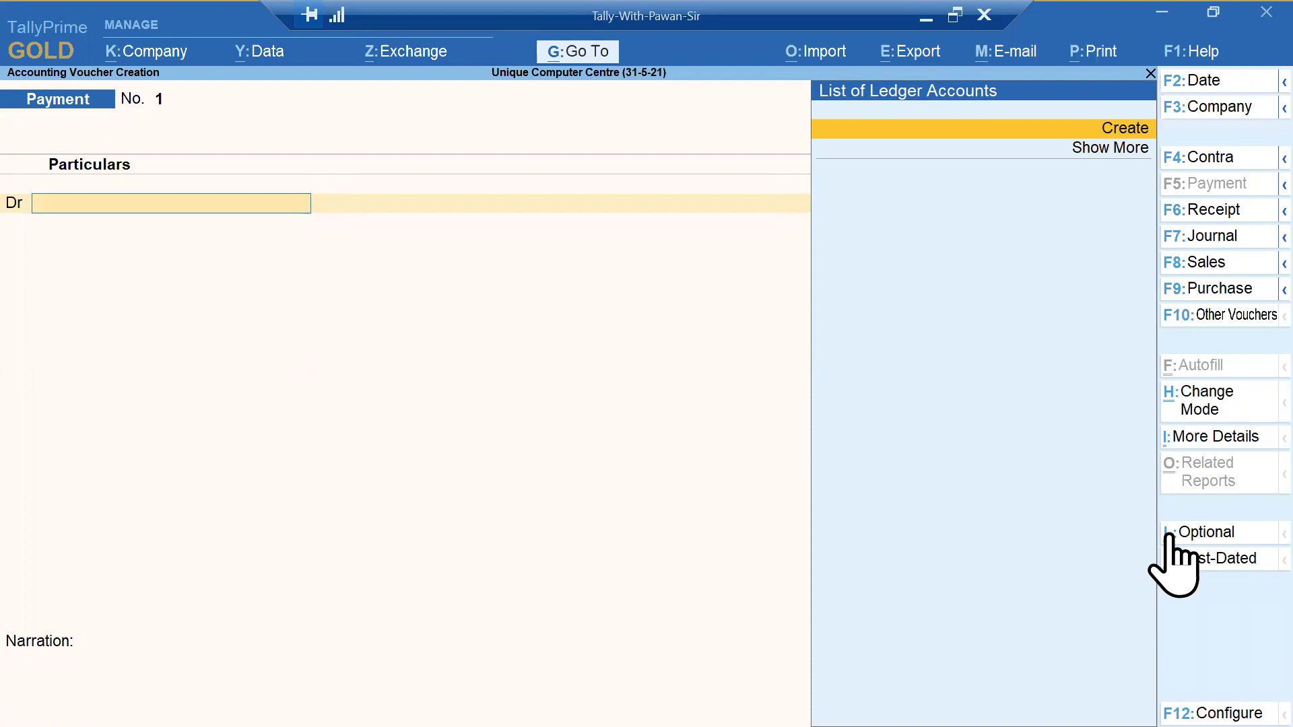
{"action": "key", "text": "Escape"}
- Quit the voucher and log back in as the admin user through Change User with its username
{"action": "key", "text": "y"}
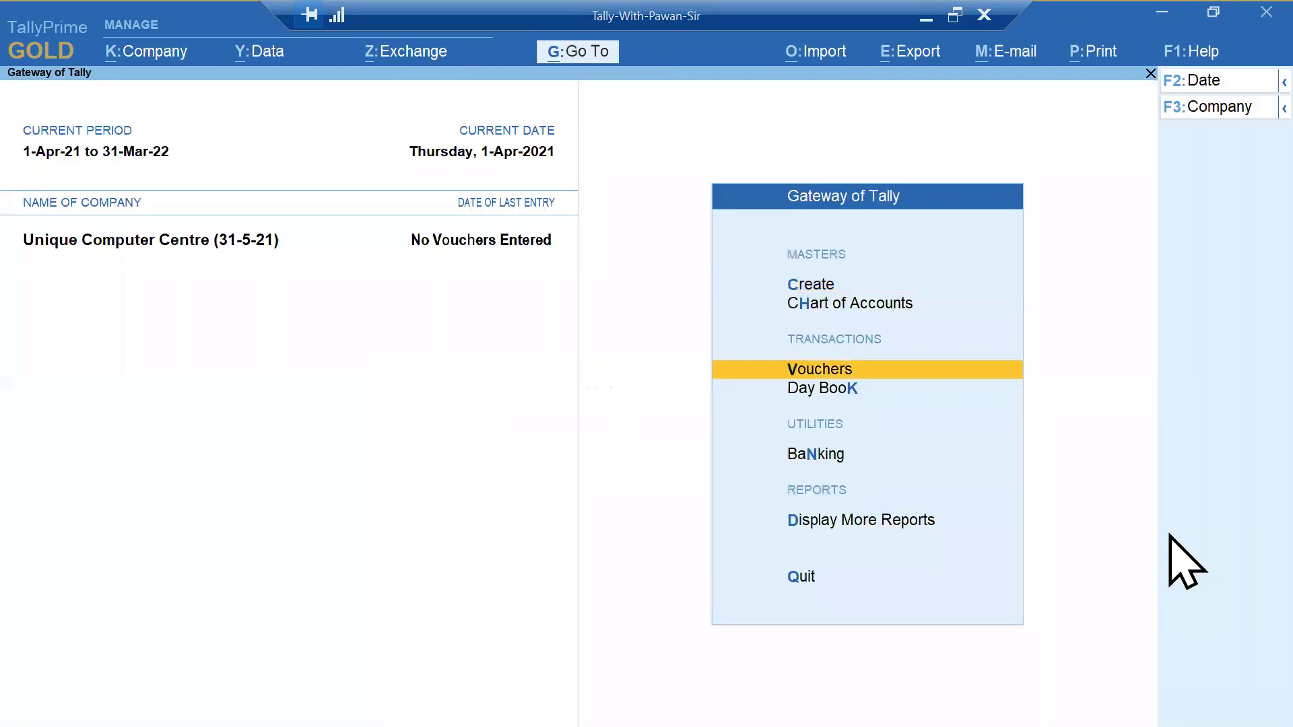
{"action": "key", "text": "alt+k"}
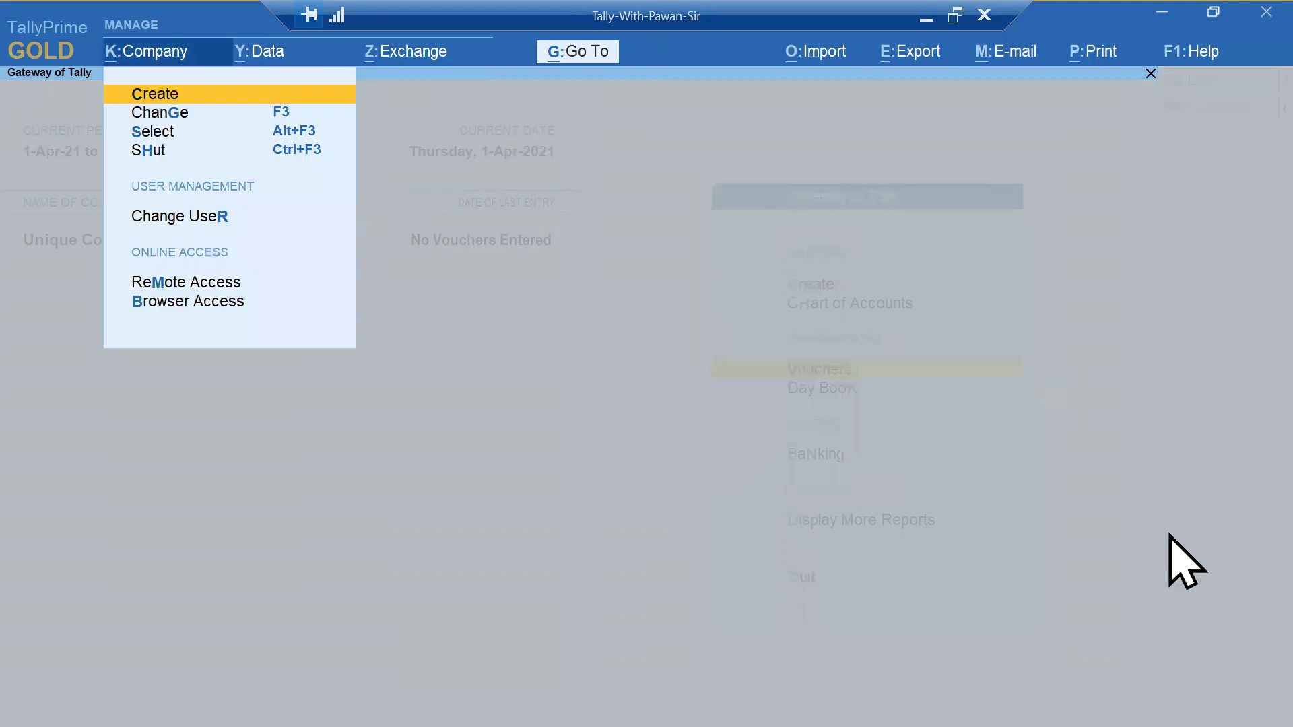
{"action": "key", "text": "Down"}
{"action": "key", "text": "Down"}
{"action": "key", "text": "Down"}
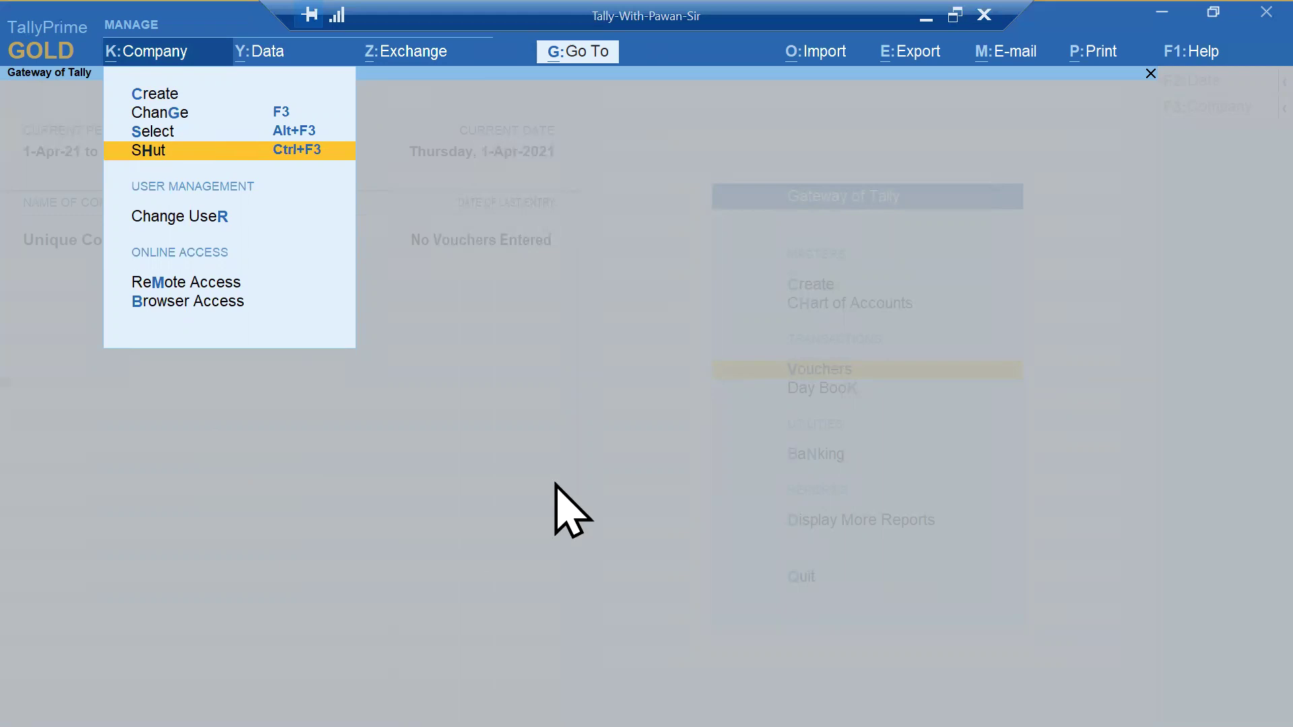
{"action": "key", "text": "Down"}
{"action": "key", "text": "Down"}
{"action": "key", "text": "Up"}
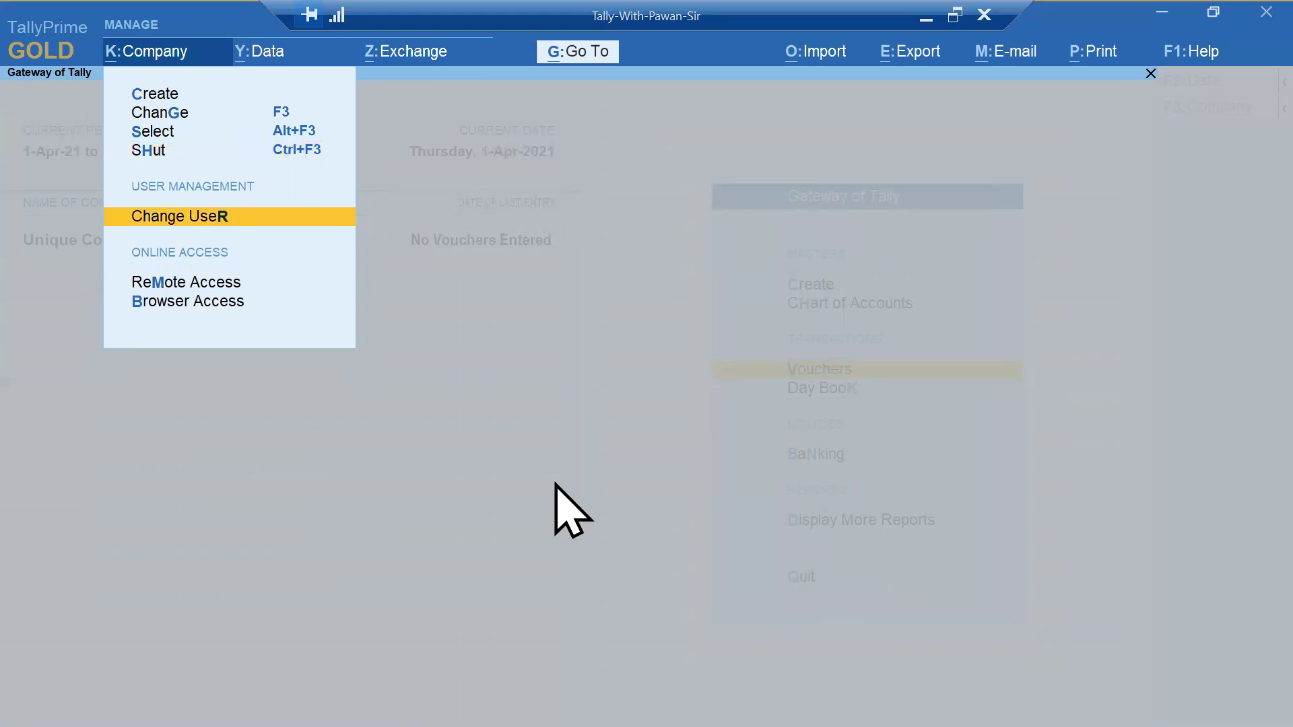
{"action": "key", "text": "Return"}
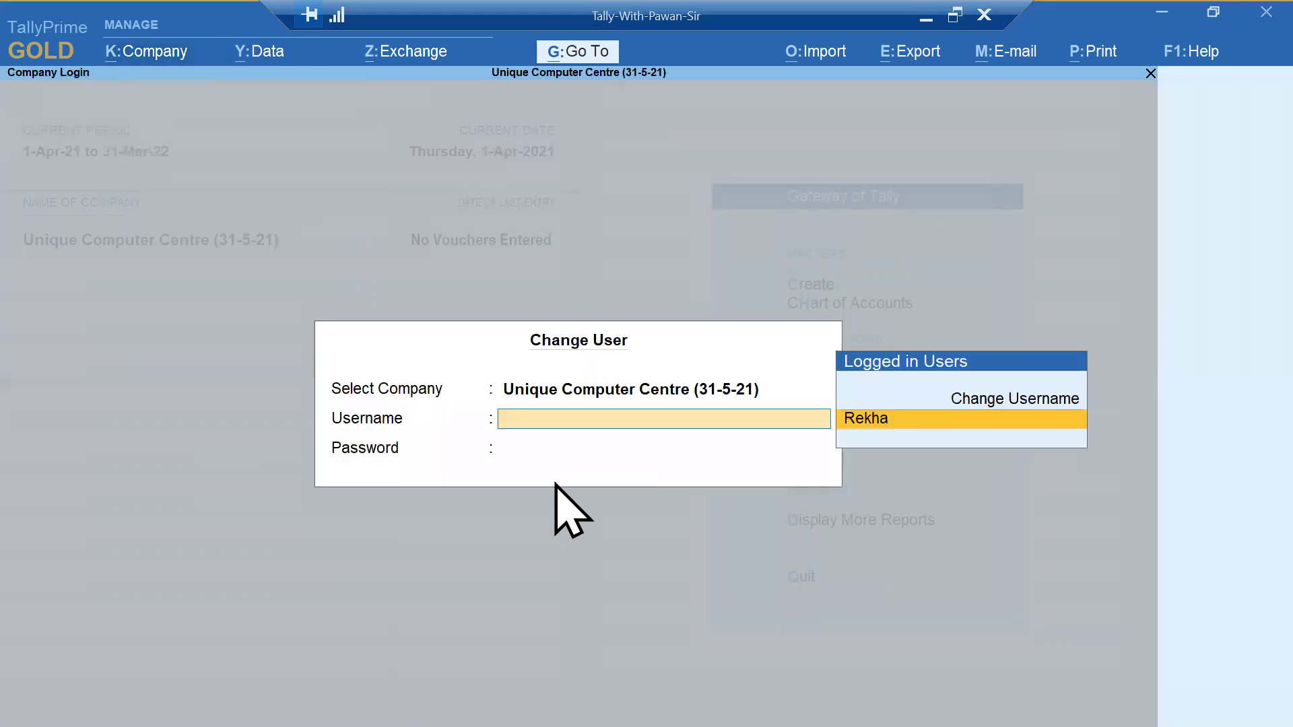
{"action": "key", "text": "Up"}
{"action": "key", "text": "Return"}
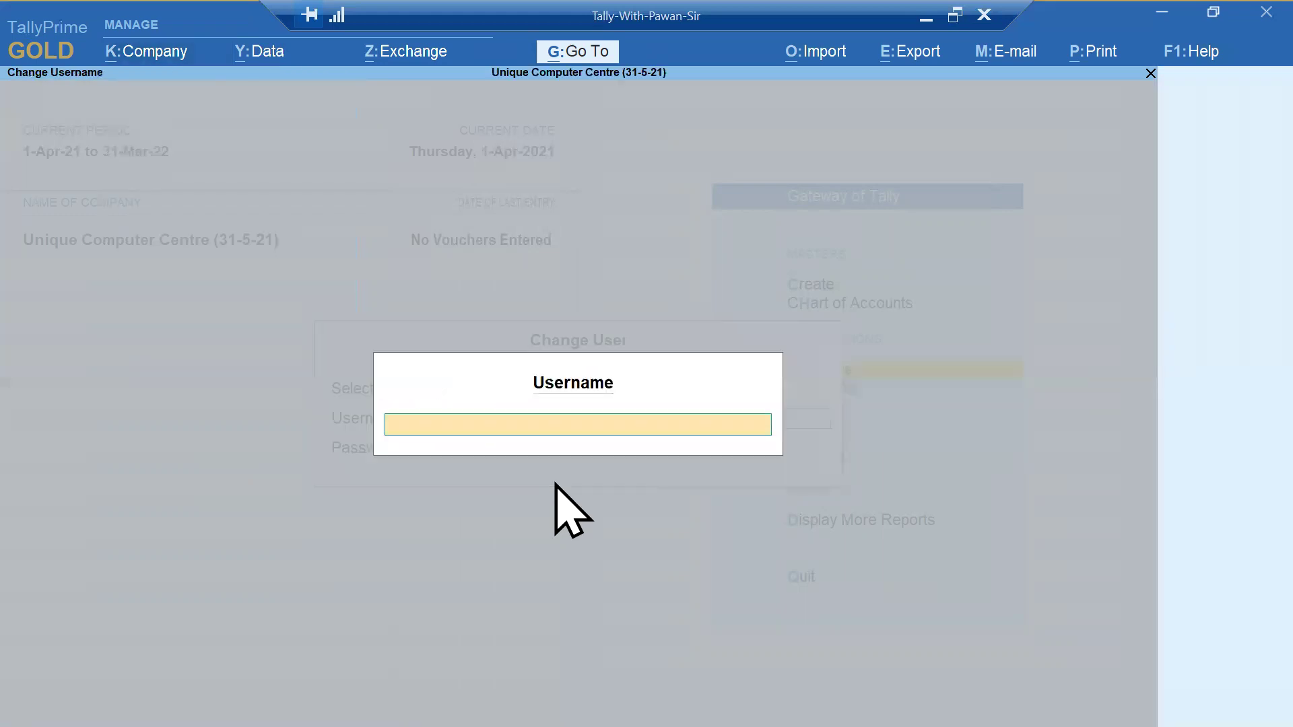
{"action": "type", "text": "pawan"}
{"action": "key", "text": "Return"}
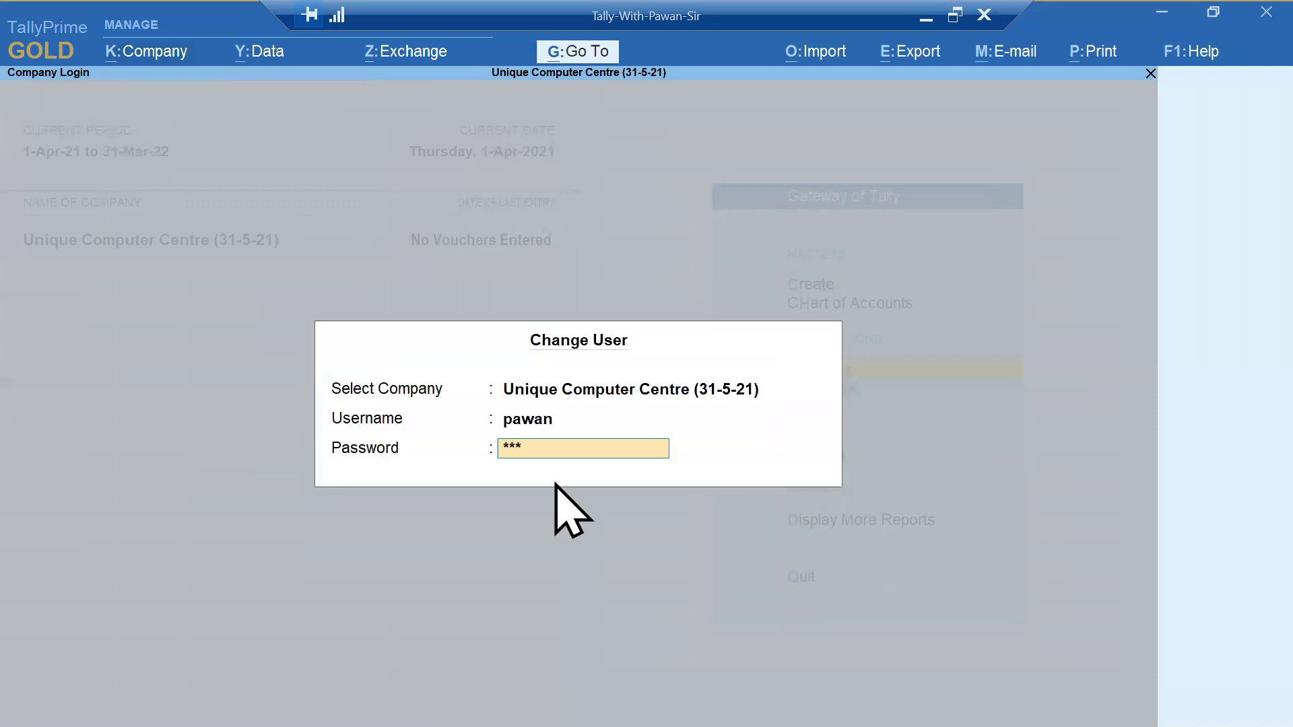
{"action": "key", "text": "Return"}
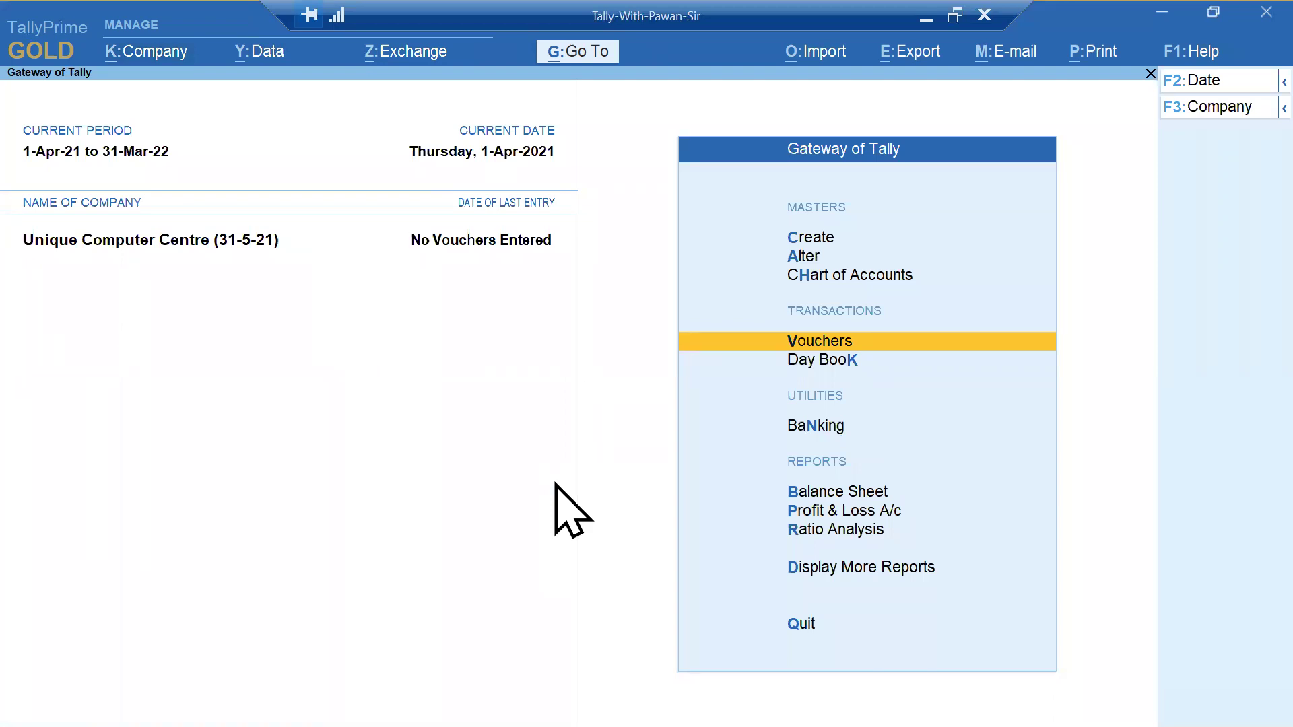
- Reopen Change User and bring up the blank Change Username prompt
{"action": "key", "text": "Down"}
{"action": "key", "text": "Down"}
{"action": "key", "text": "Down"}
{"action": "key", "text": "Down"}
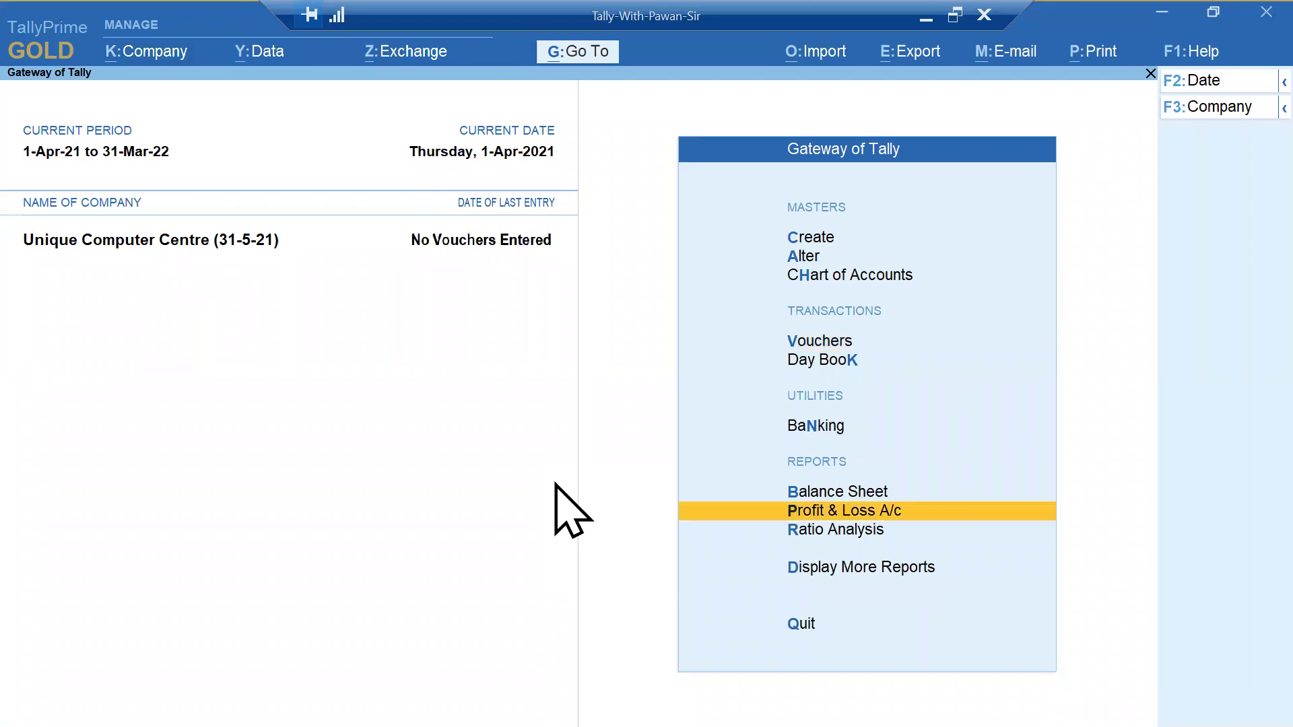
{"action": "key", "text": "alt+k"}
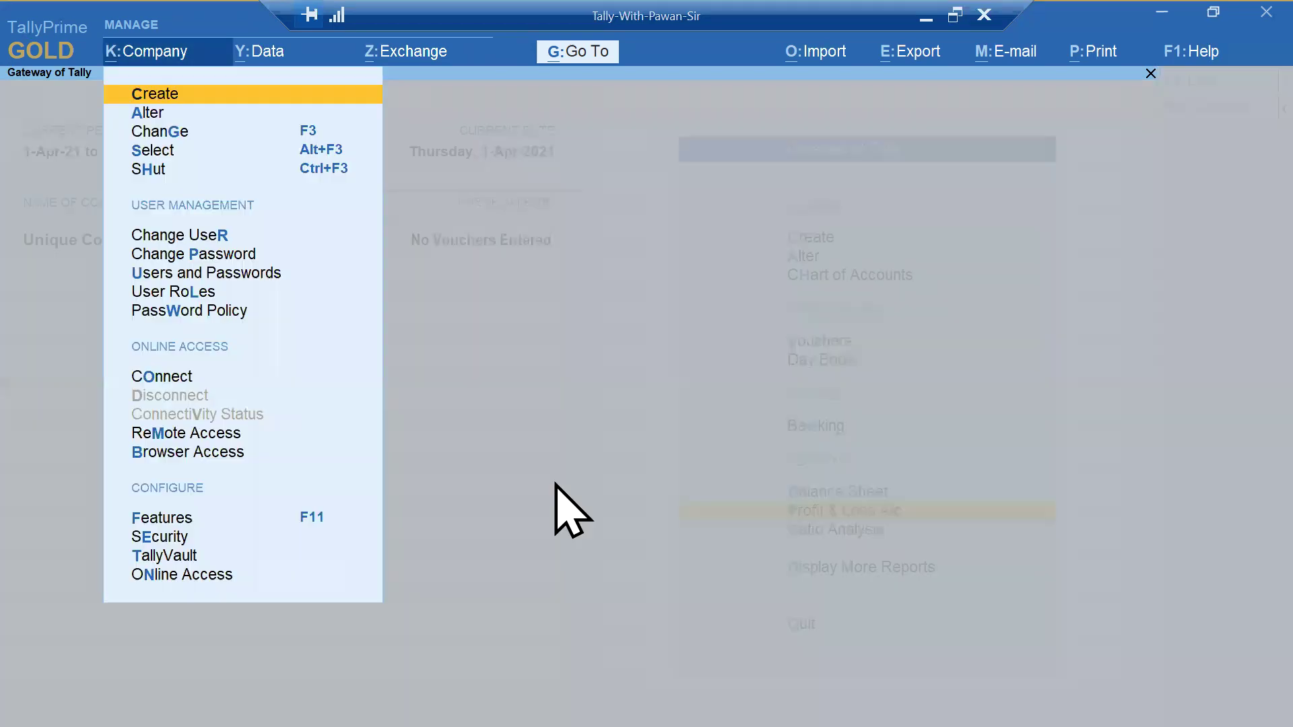
{"action": "key", "text": "Up"}
{"action": "key", "text": "Up"}
{"action": "key", "text": "Up"}
{"action": "key", "text": "Up"}
{"action": "key", "text": "Up"}
{"action": "key", "text": "Up"}
{"action": "key", "text": "Up"}
{"action": "key", "text": "Up"}
{"action": "key", "text": "Up"}
{"action": "key", "text": "Up"}
{"action": "key", "text": "Up"}
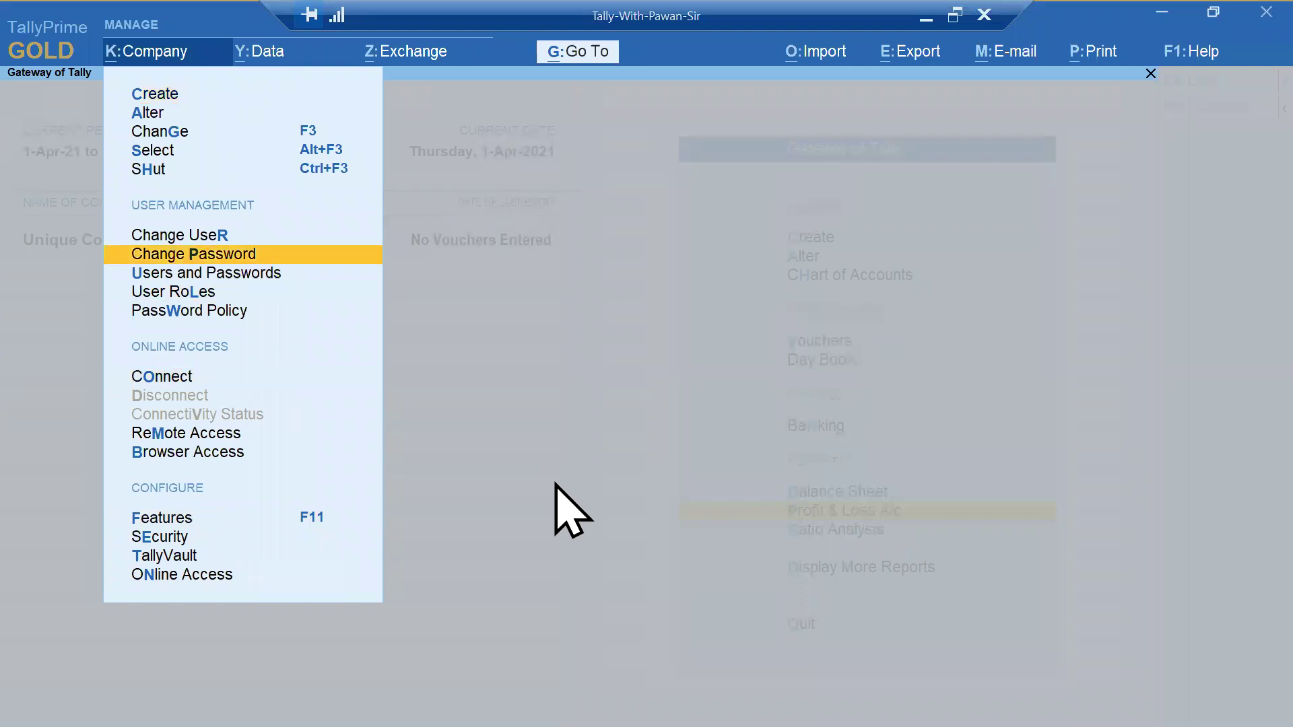
{"action": "key", "text": "Return"}
{"action": "key", "text": "Up"}
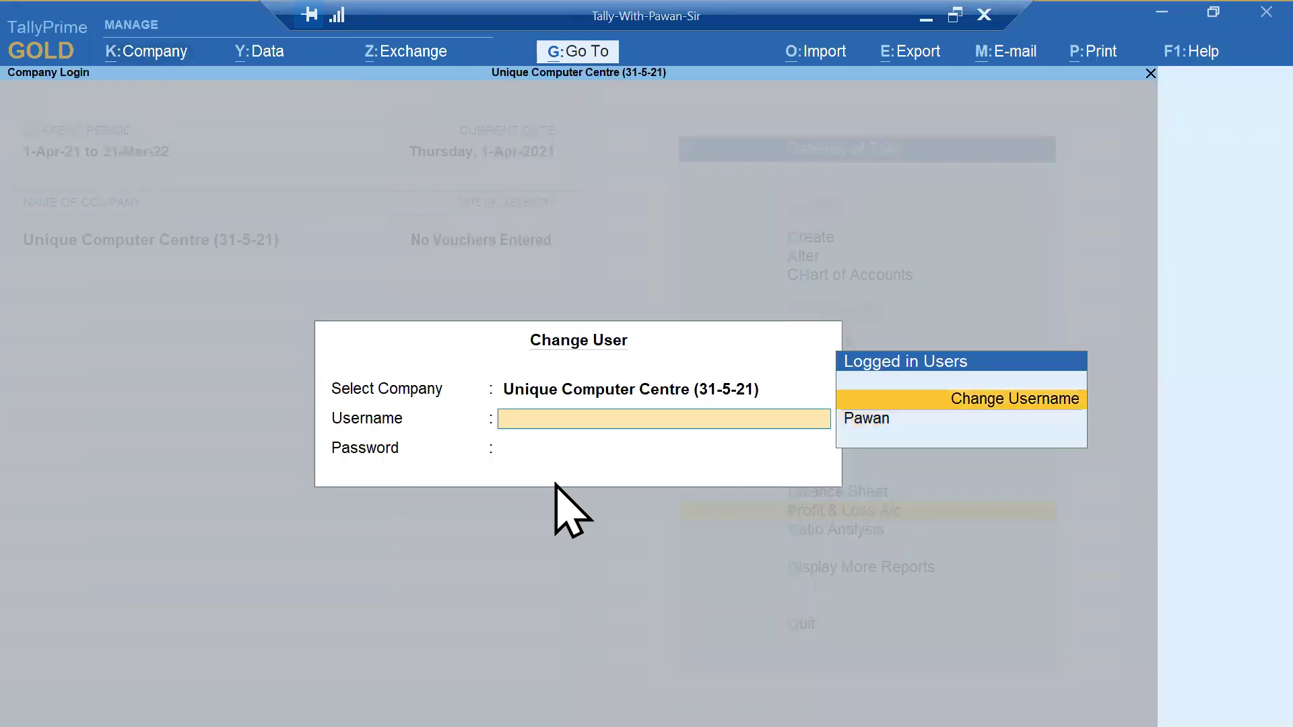
{"action": "key", "text": "Return"}
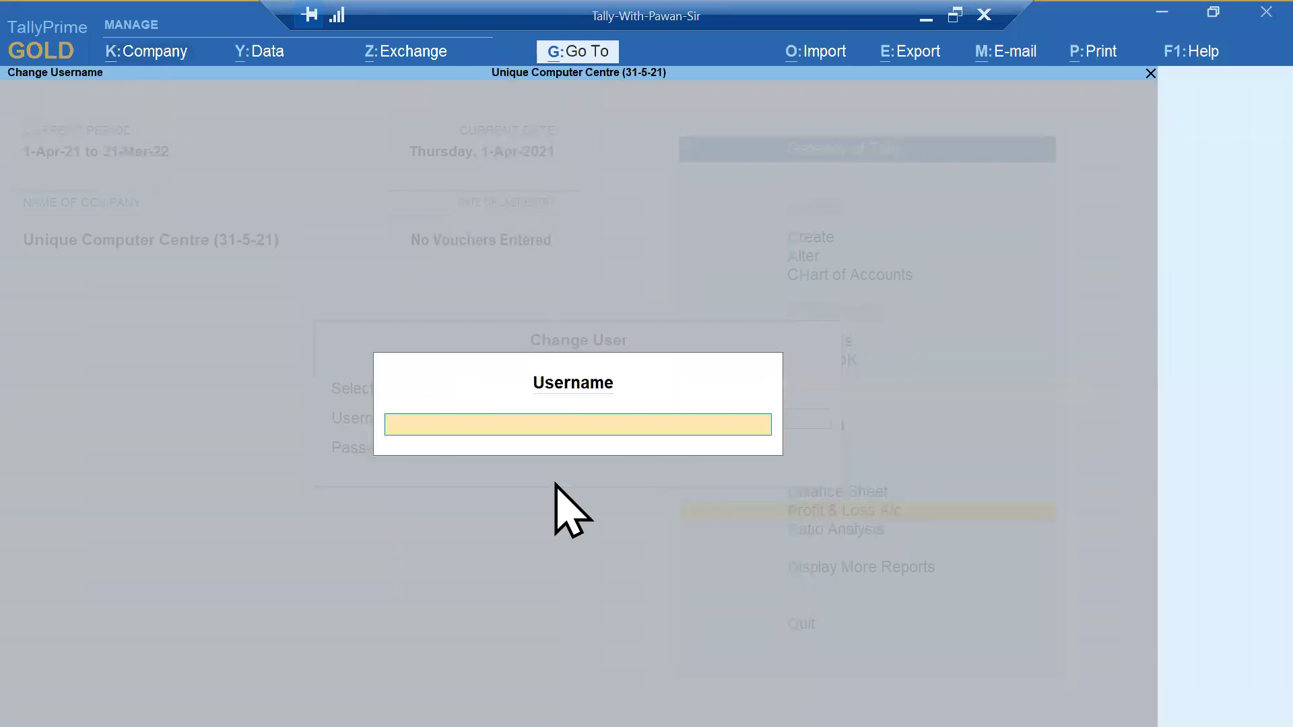
- On the slide, tick items 3 and 4, underline User Management, and circle separate user Accounts
{"action": "key", "text": "alt+Tab"}
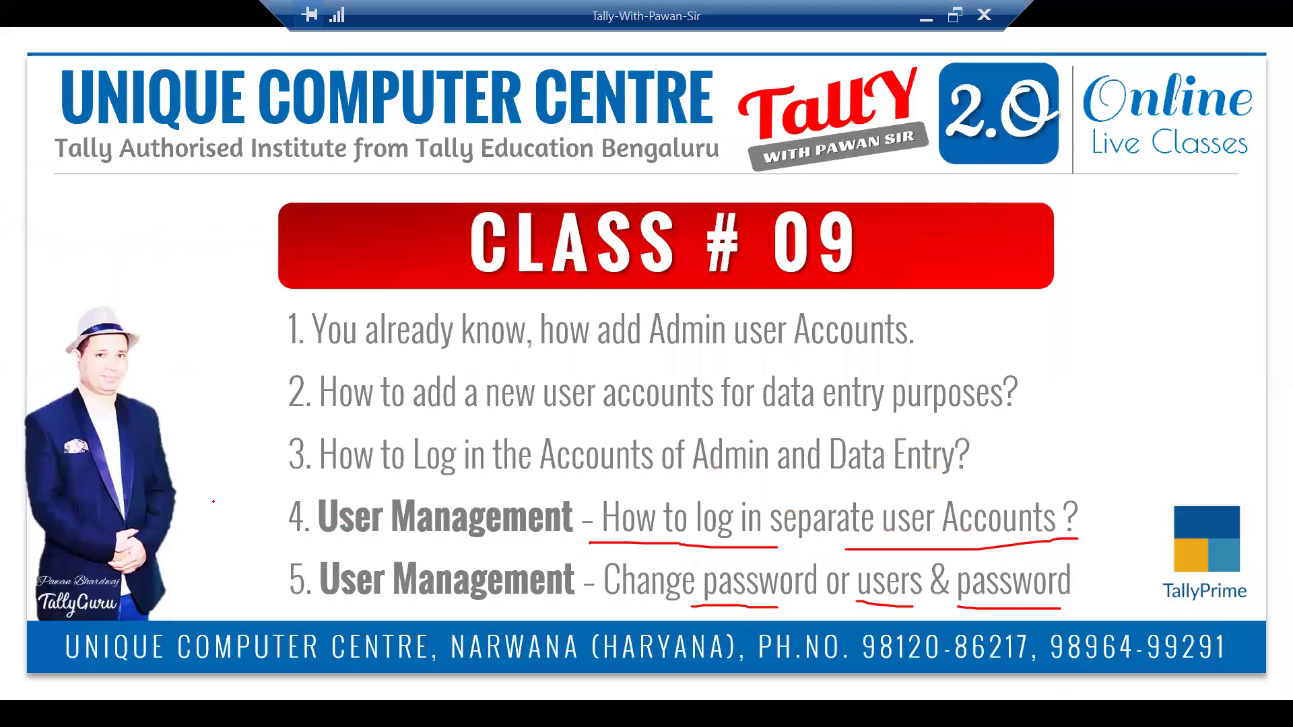
{"action": "left_click_drag", "start_coordinate": [214, 502], "coordinate": [248, 454]}
{"action": "left_click_drag", "start_coordinate": [322, 543], "coordinate": [561, 551]}
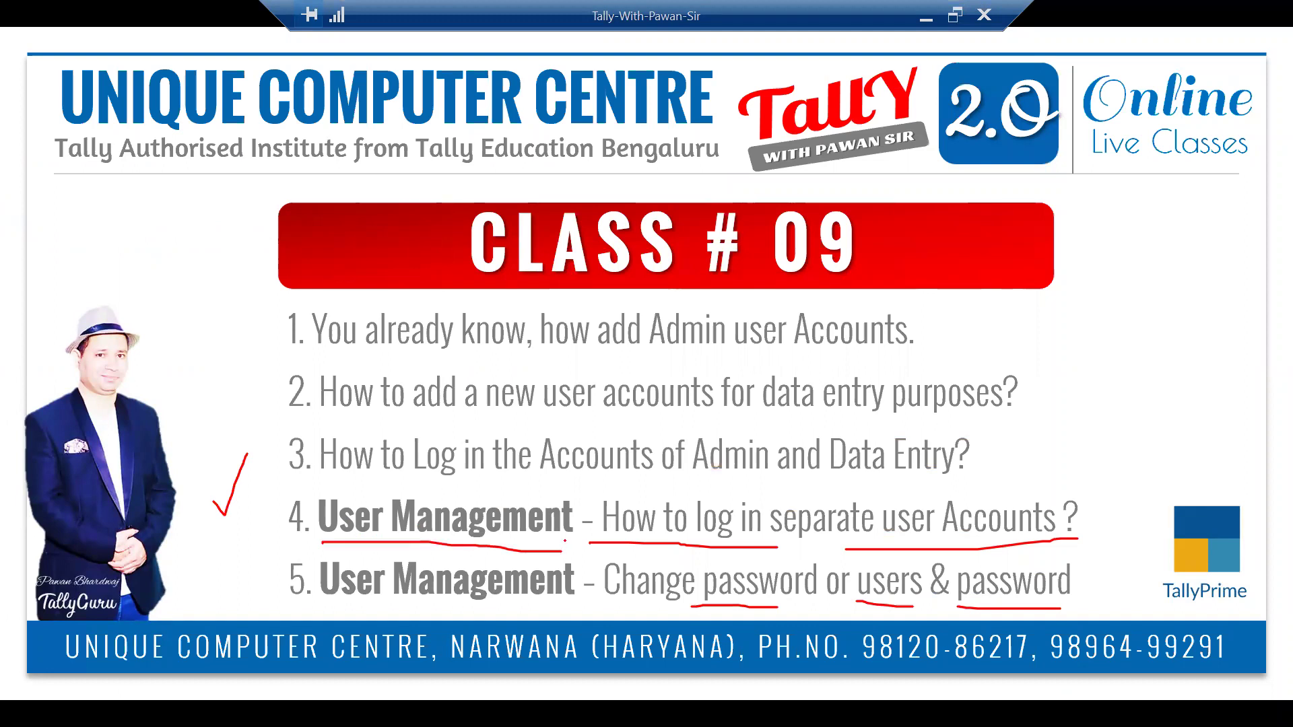
{"action": "mouse_move", "coordinate": [850, 493]}
{"action": "left_mouse_down"}
{"action": "mouse_move", "coordinate": [1071, 483]}
{"action": "mouse_move", "coordinate": [1102, 525]}
{"action": "mouse_move", "coordinate": [1067, 542]}
{"action": "left_mouse_up"}
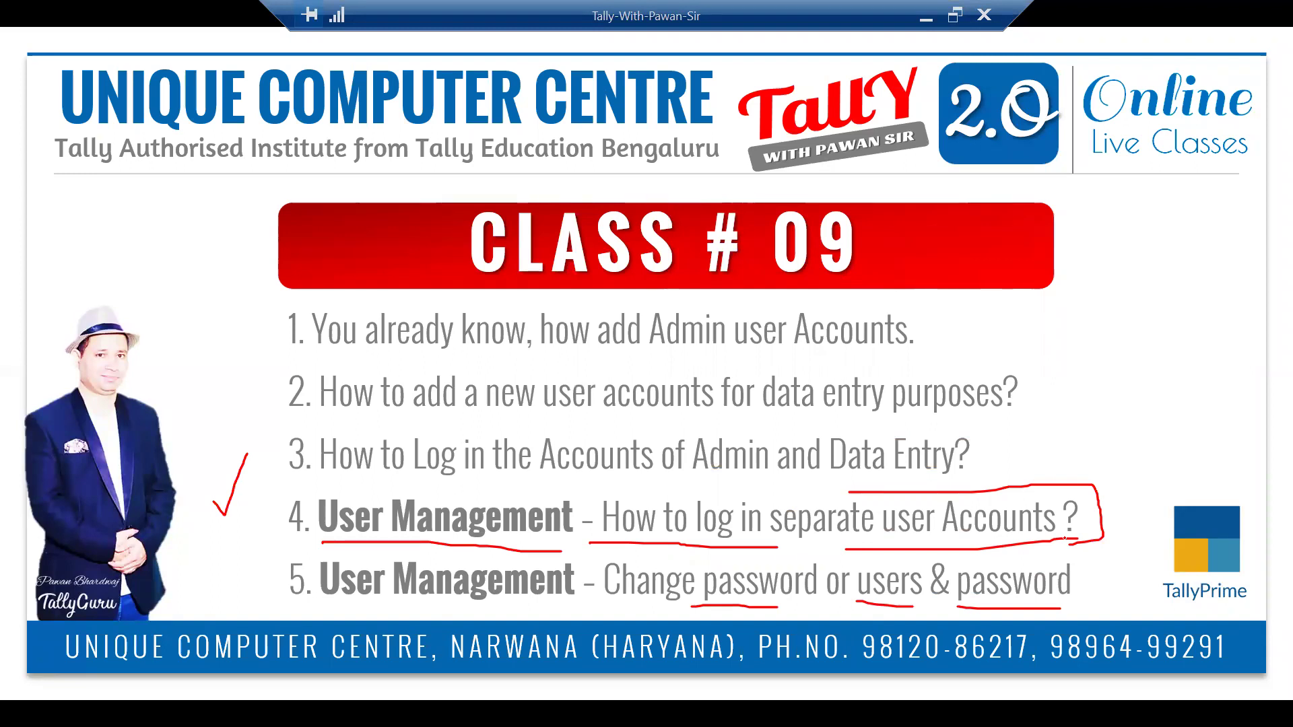
{"action": "key", "text": "alt+Tab"}
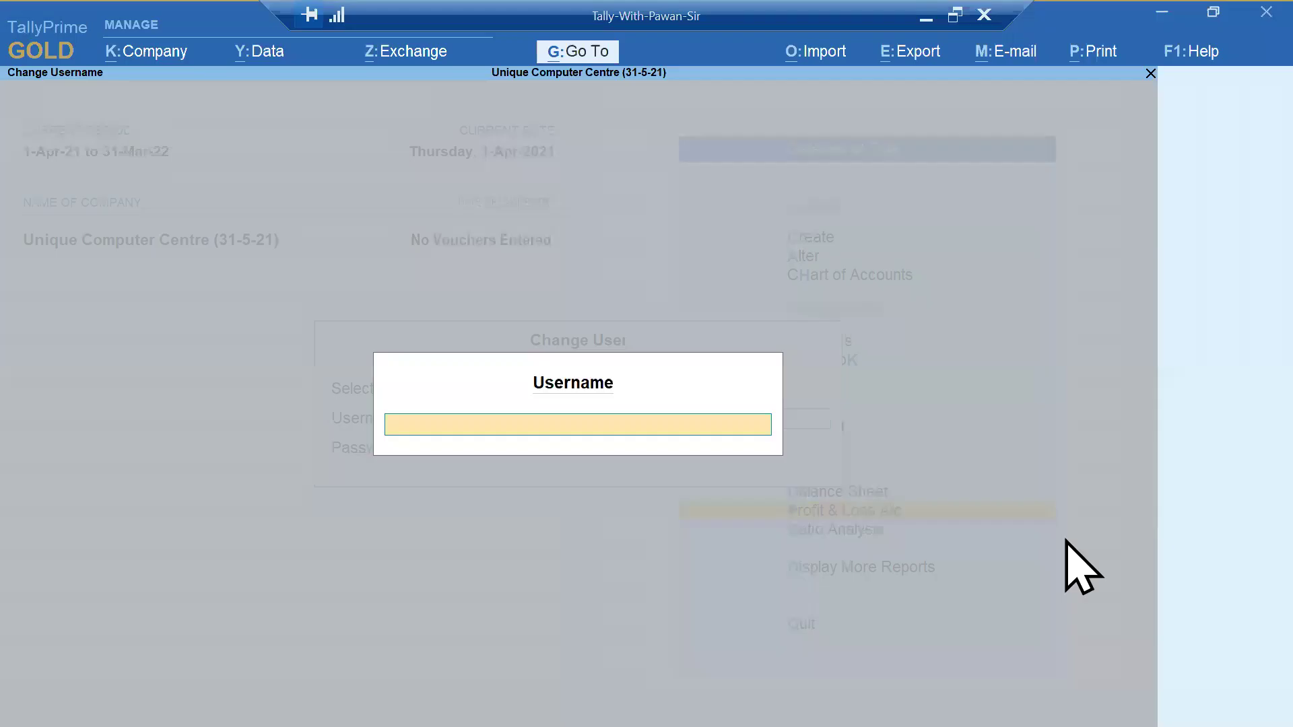
- Cancel the user switch and change the admin user's password in the Change Password form
{"action": "key", "text": "Escape"}
{"action": "key", "text": "Escape"}
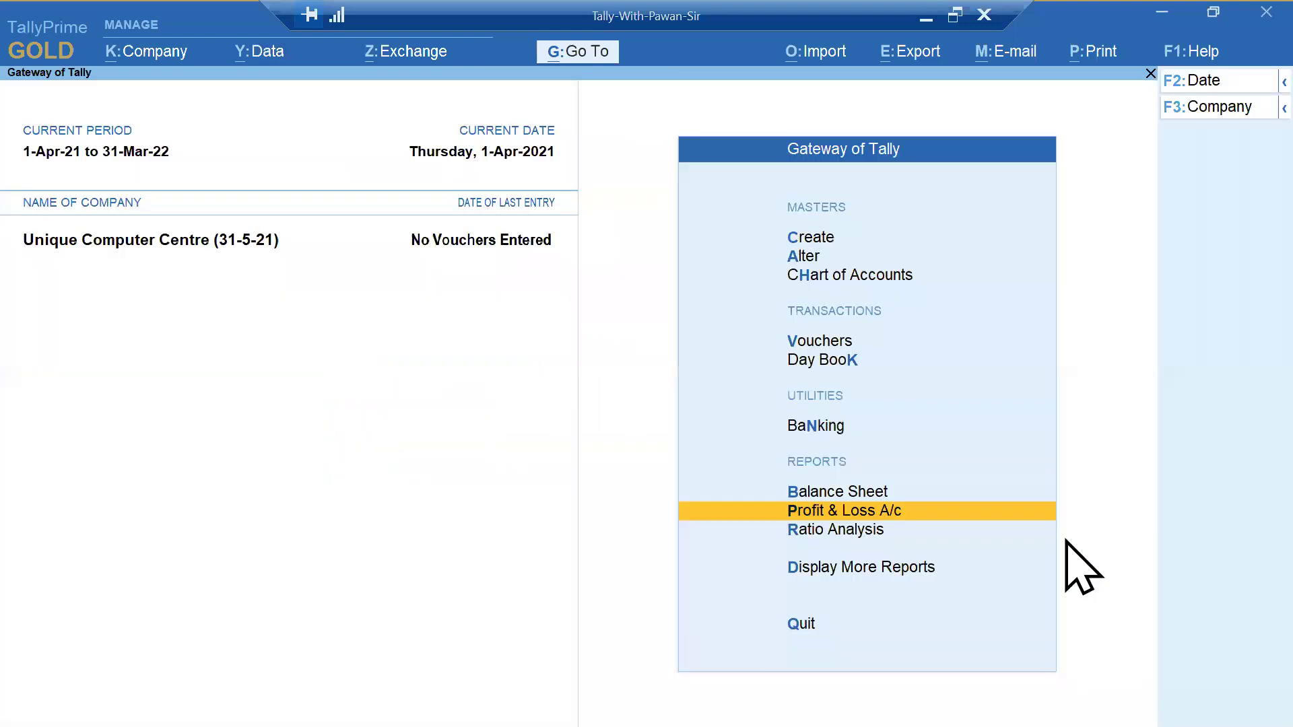
{"action": "key", "text": "alt+k"}
{"action": "key", "text": "Down"}
{"action": "key", "text": "Down"}
{"action": "key", "text": "Down"}
{"action": "key", "text": "Down"}
{"action": "key", "text": "Down"}
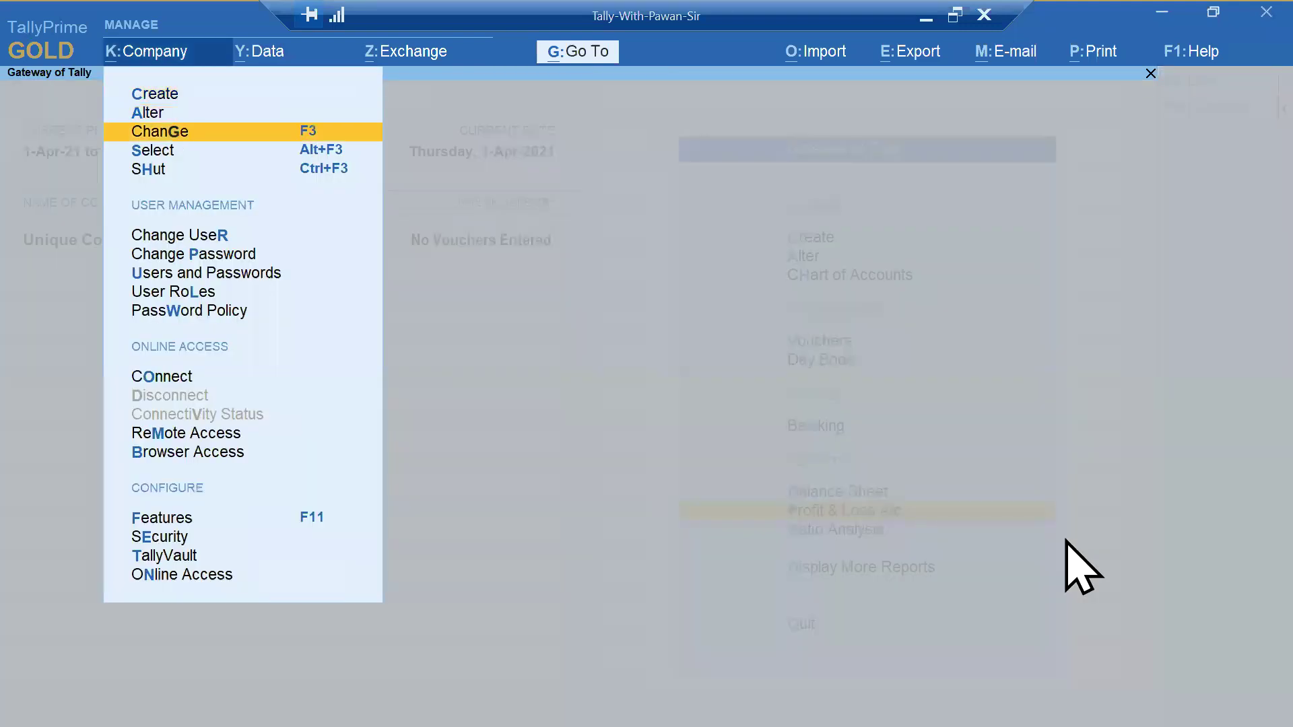
{"action": "key", "text": "Down"}
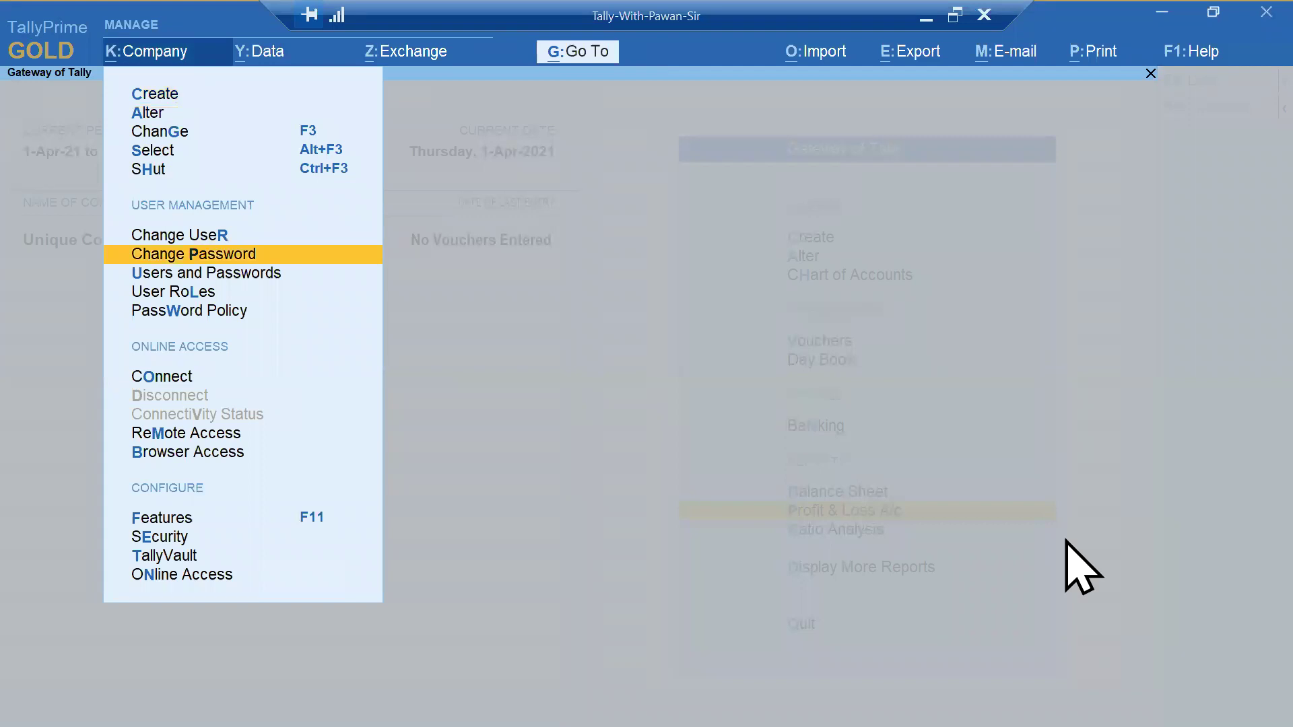
{"action": "key", "text": "Return"}
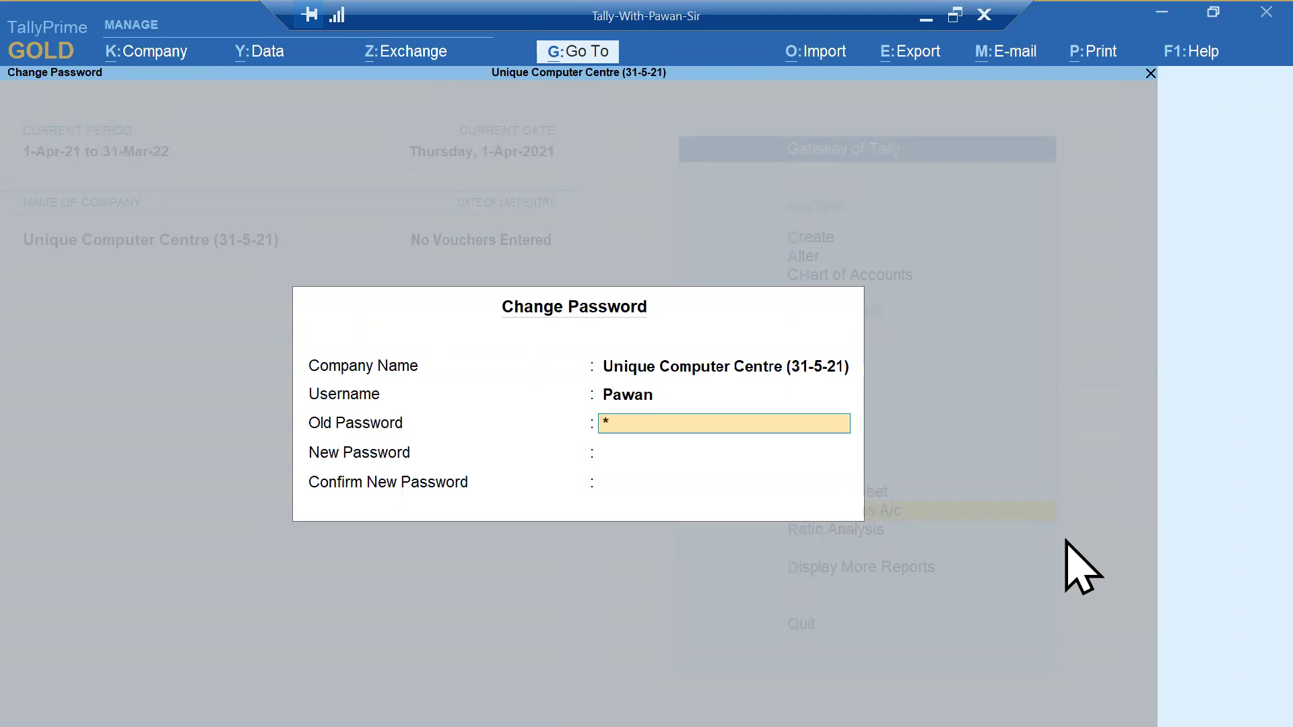
{"action": "key", "text": "Return"}
{"action": "key", "text": "Return"}
{"action": "key", "text": "Return"}
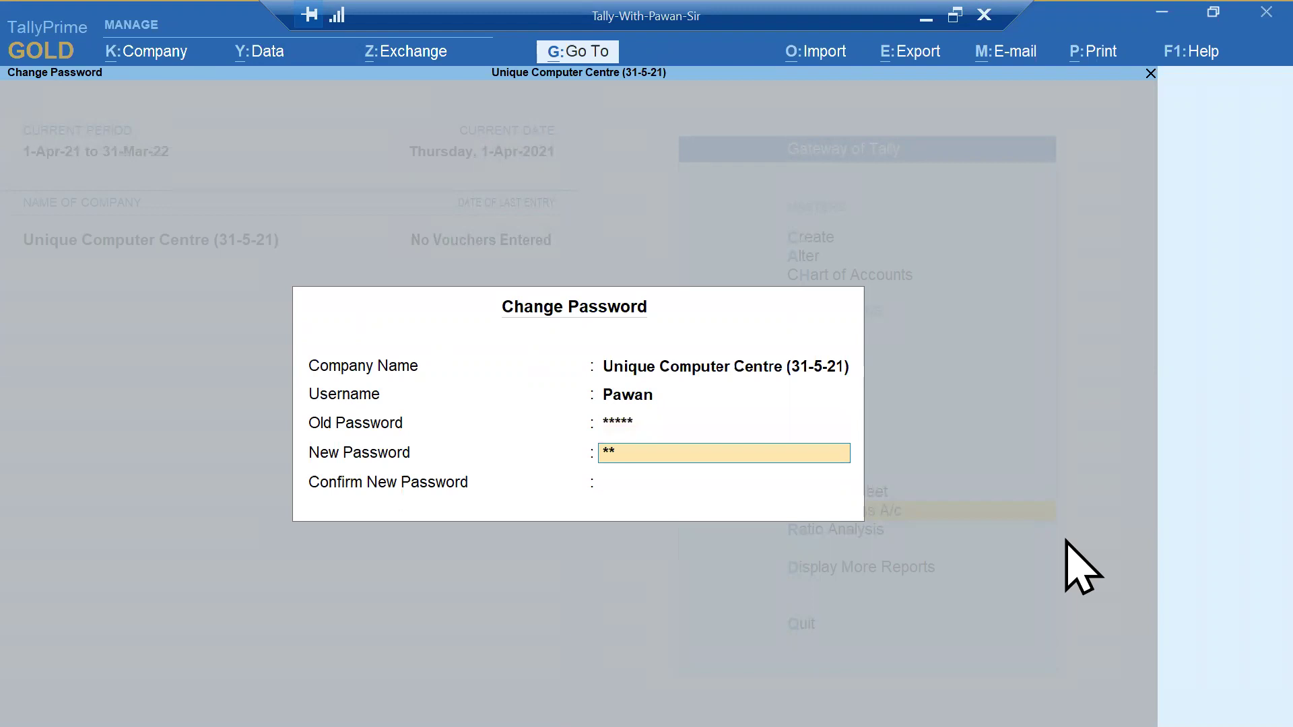
{"action": "key", "text": "Return"}
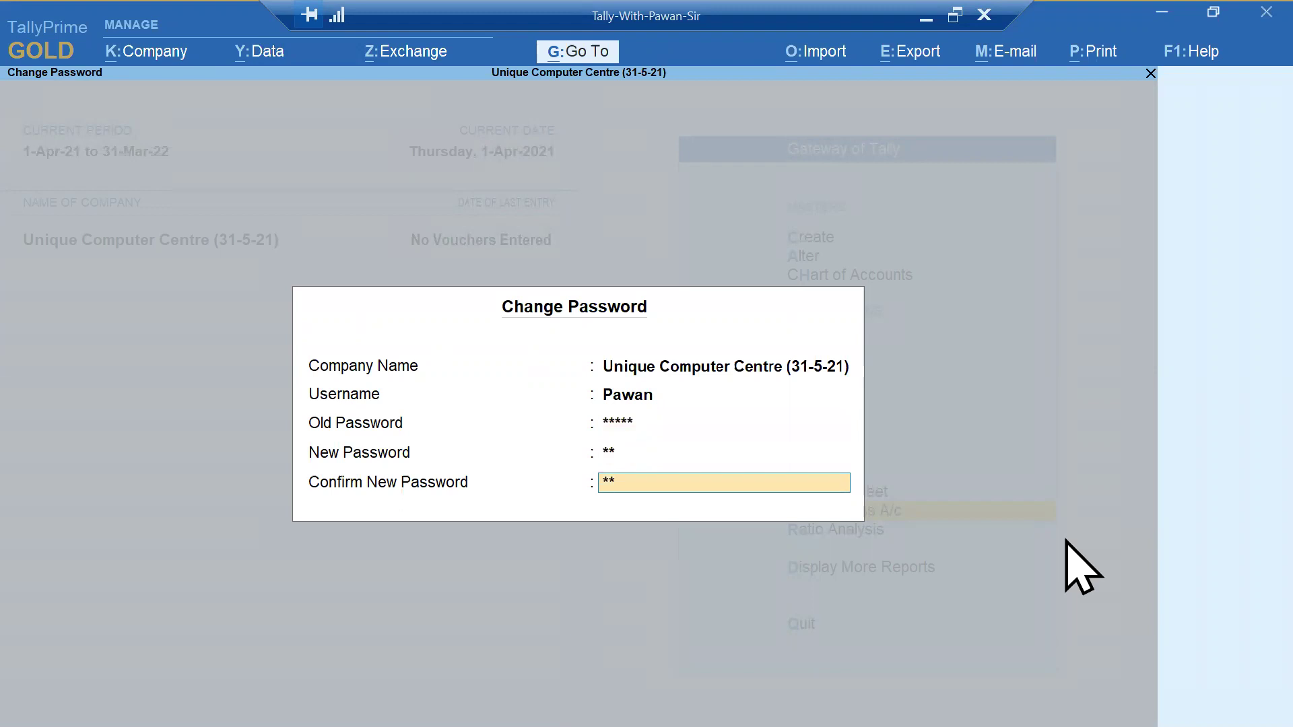
{"action": "key", "text": "Return"}
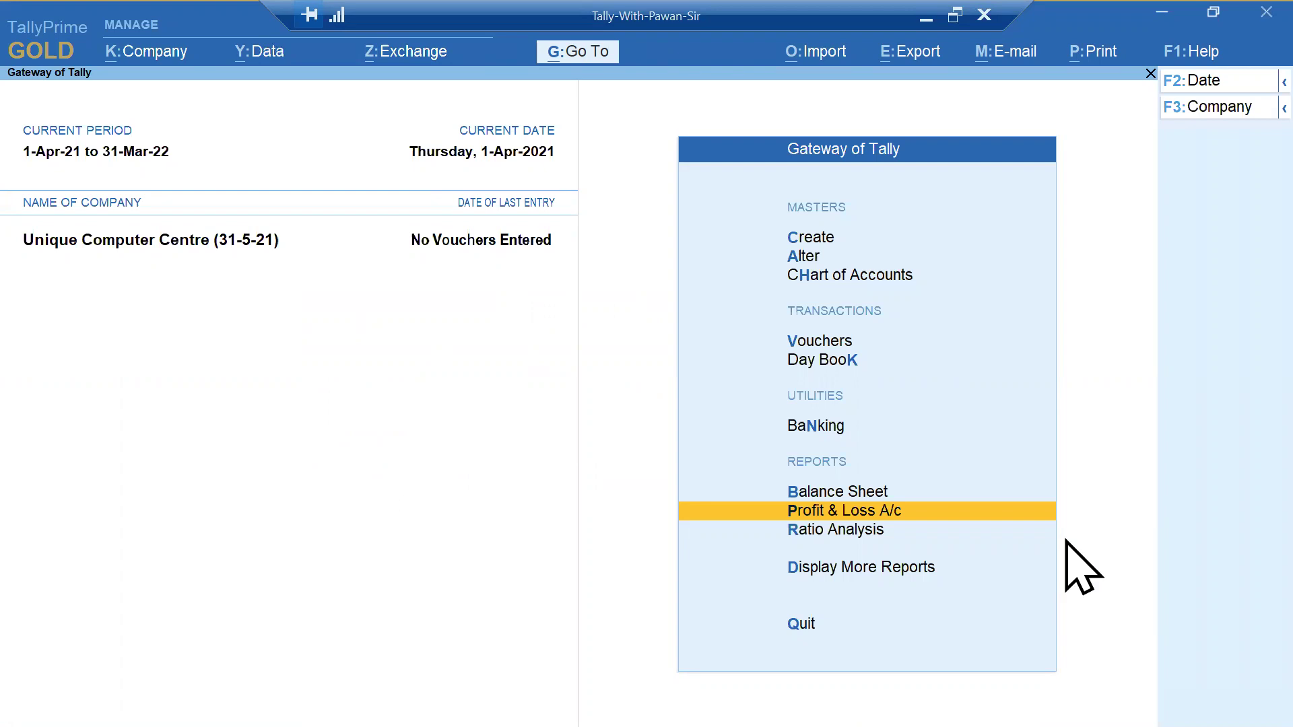
- Change the admin password again, entering the current password and a new 5-character password
{"action": "key", "text": "alt+k"}
{"action": "key", "text": "Down"}
{"action": "key", "text": "Down"}
{"action": "key", "text": "Down"}
{"action": "key", "text": "Down"}
{"action": "key", "text": "Down"}
{"action": "key", "text": "Down"}
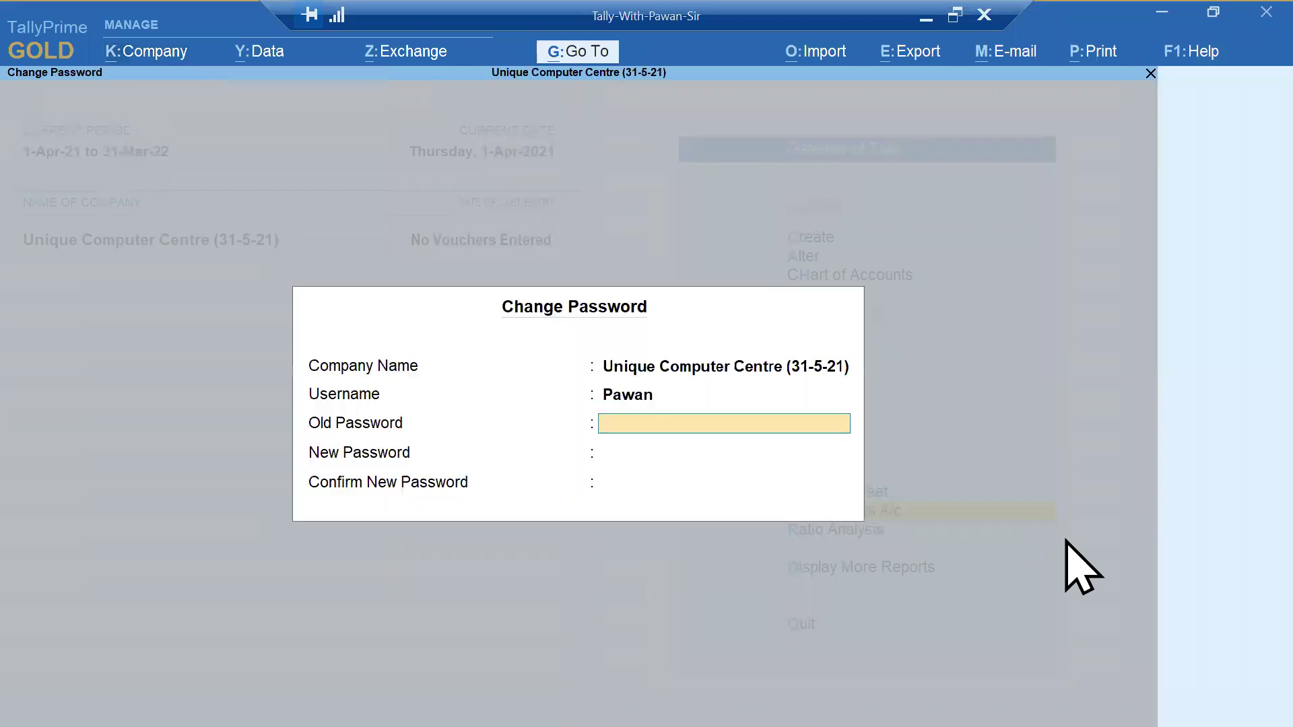
{"action": "type", "text": "1"}
{"action": "key", "text": "Return"}
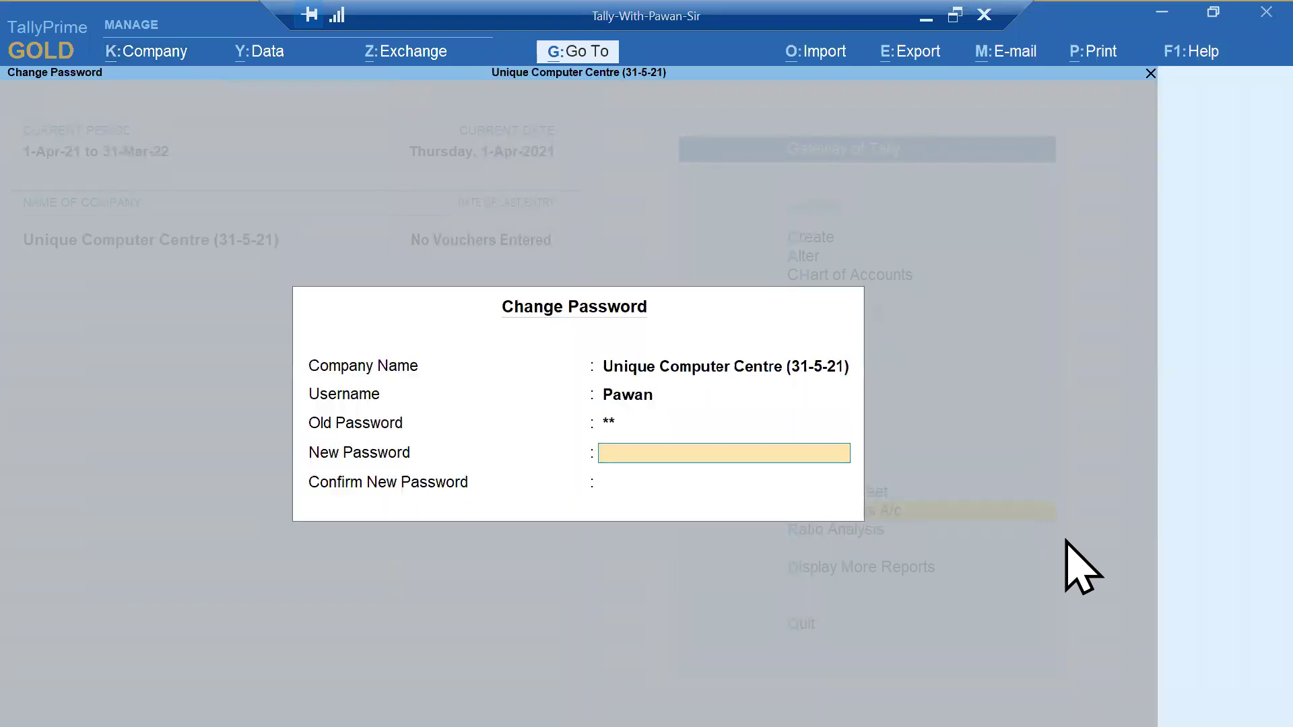
{"action": "type", "text": "***"}
{"action": "key", "text": "Return"}
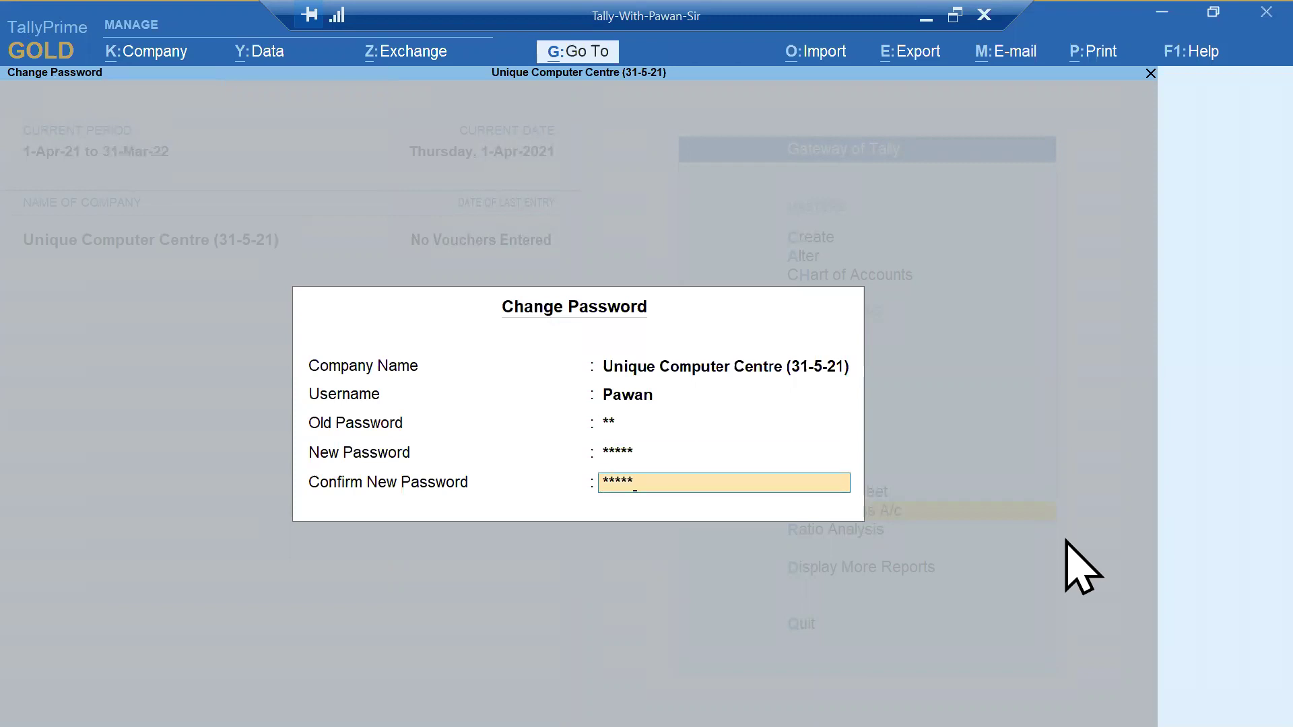
{"action": "type", "text": "*****"}
{"action": "key", "text": "Return"}
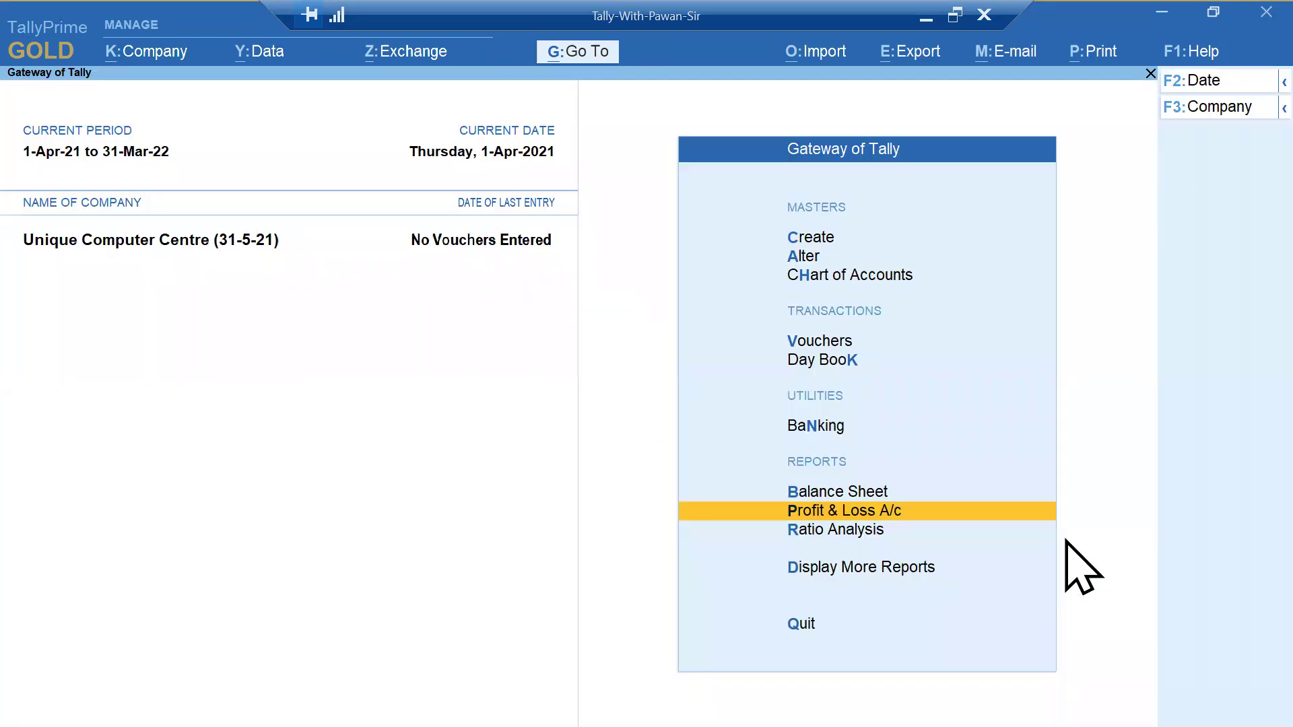
{"action": "key", "text": "alt+Tab"}
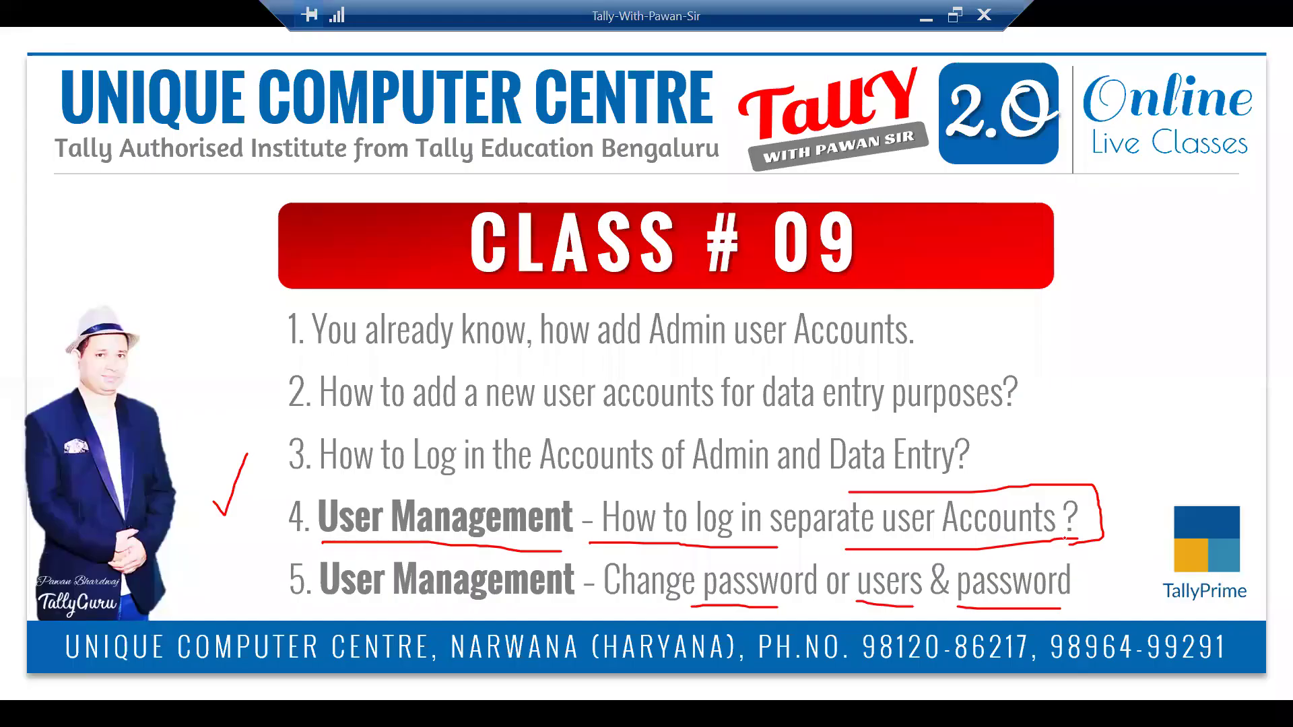
- Underline 'How to log in' in point 4 in red, then return to TallyPrime
{"action": "mouse_move", "coordinate": [817, 553]}
{"action": "left_mouse_down"}
{"action": "mouse_move", "coordinate": [562, 537]}
{"action": "mouse_move", "coordinate": [705, 618]}
{"action": "mouse_move", "coordinate": [859, 584]}
{"action": "mouse_move", "coordinate": [816, 547]}
{"action": "mouse_move", "coordinate": [780, 564]}
{"action": "left_mouse_up"}
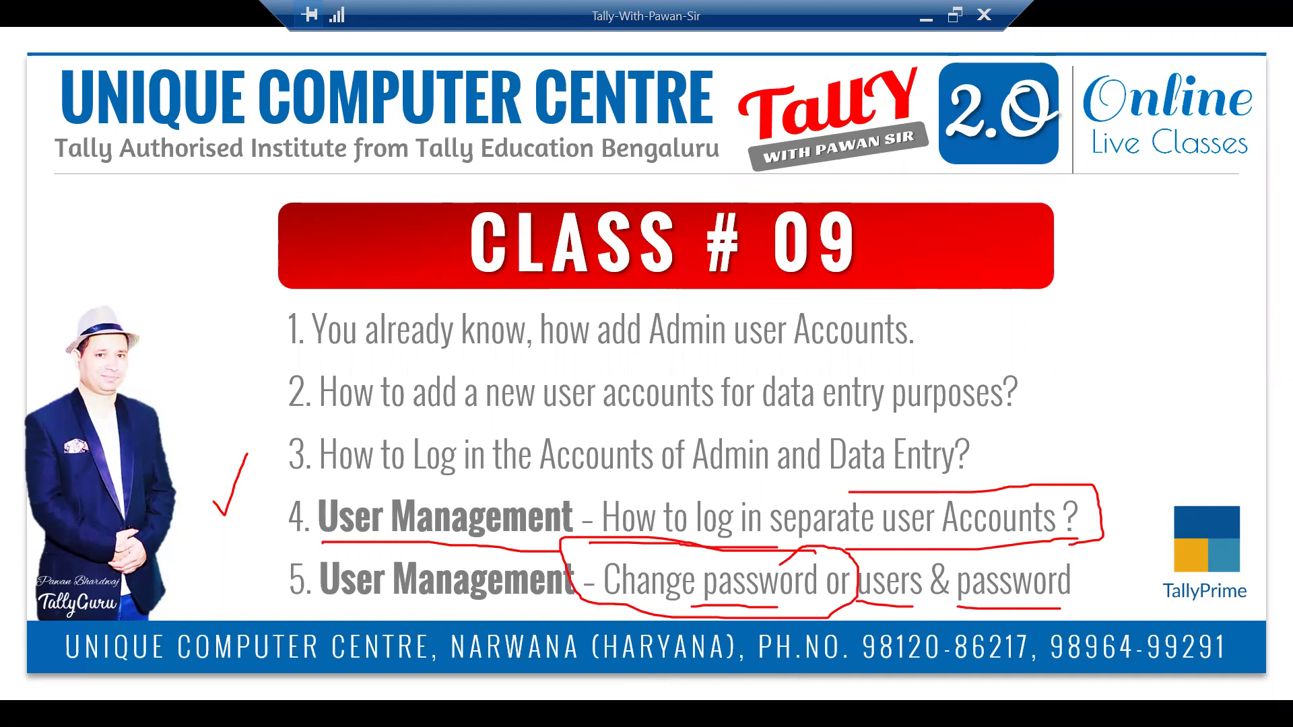
{"action": "key", "text": "alt+Tab"}
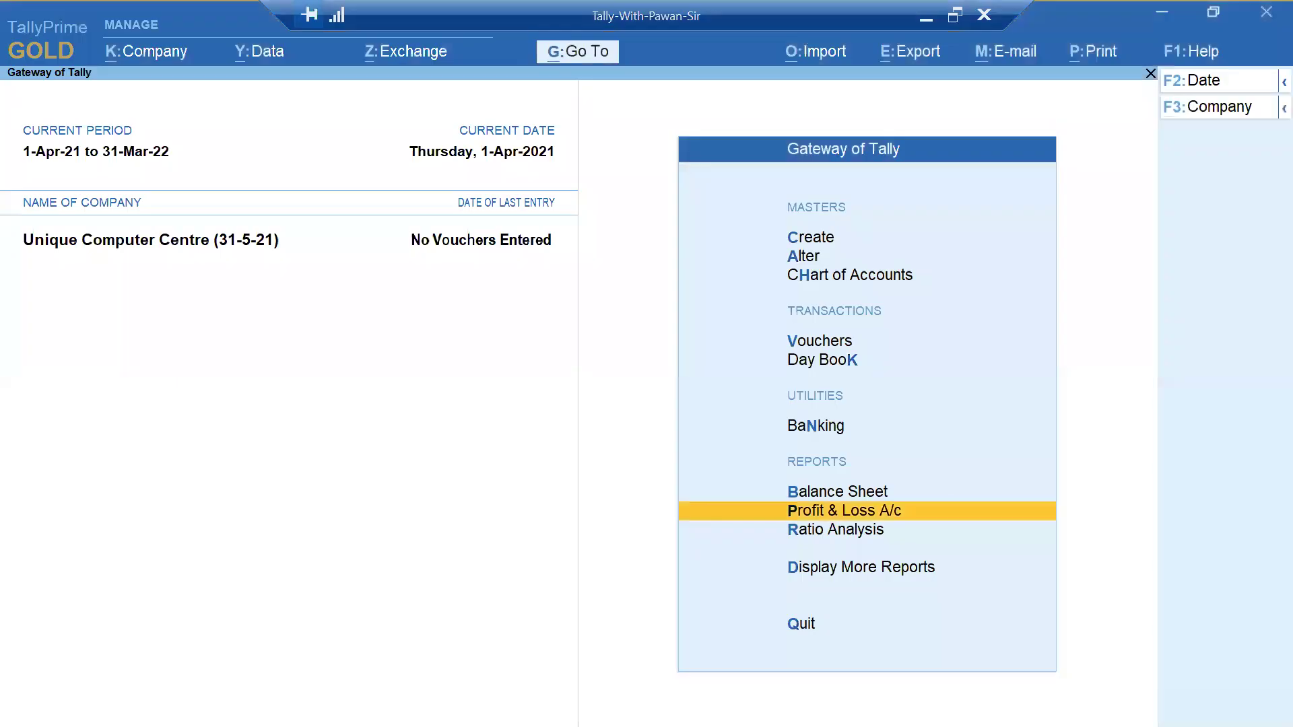
- In Users and Passwords, keep the Data Entry role, give that user a new password, and save the list
{"action": "key", "text": "alt+k"}
{"action": "key", "text": "Down"}
{"action": "key", "text": "Down"}
{"action": "key", "text": "Down"}
{"action": "key", "text": "Down"}
{"action": "key", "text": "Down"}
{"action": "key", "text": "Down"}
{"action": "key", "text": "Down"}
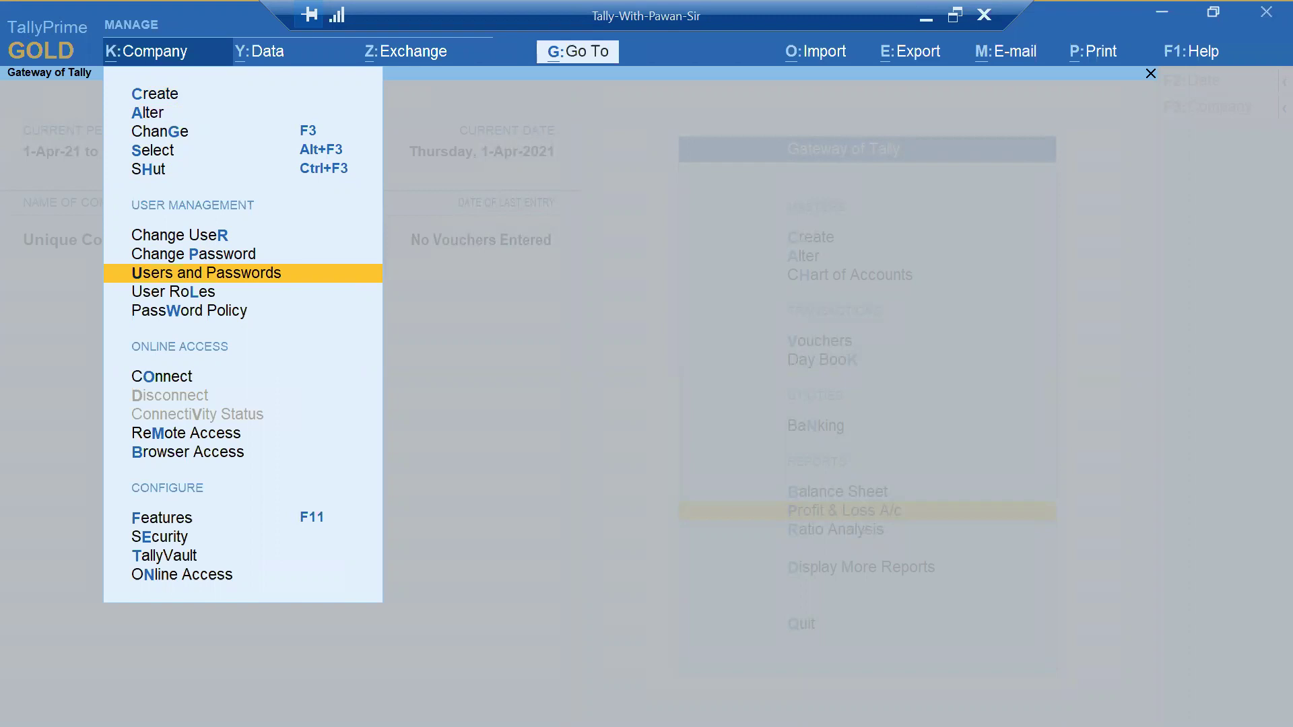
{"action": "key", "text": "Return"}
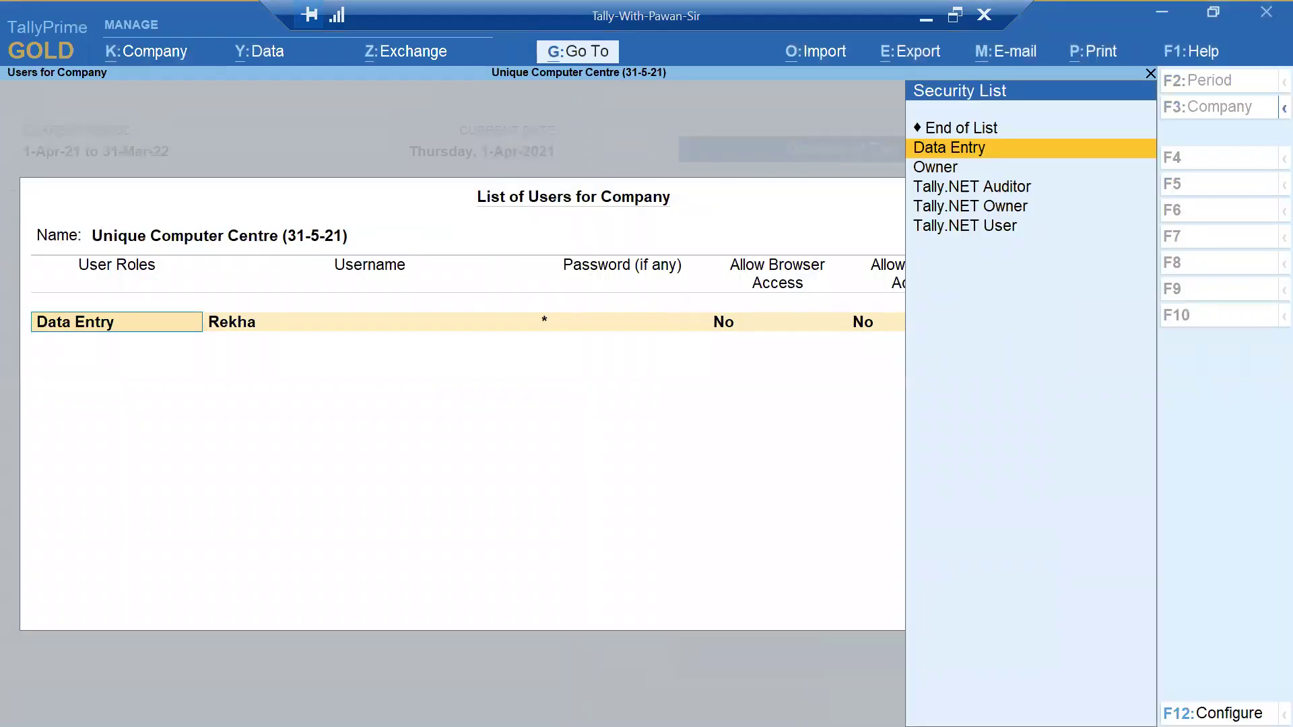
{"action": "key", "text": "Return"}
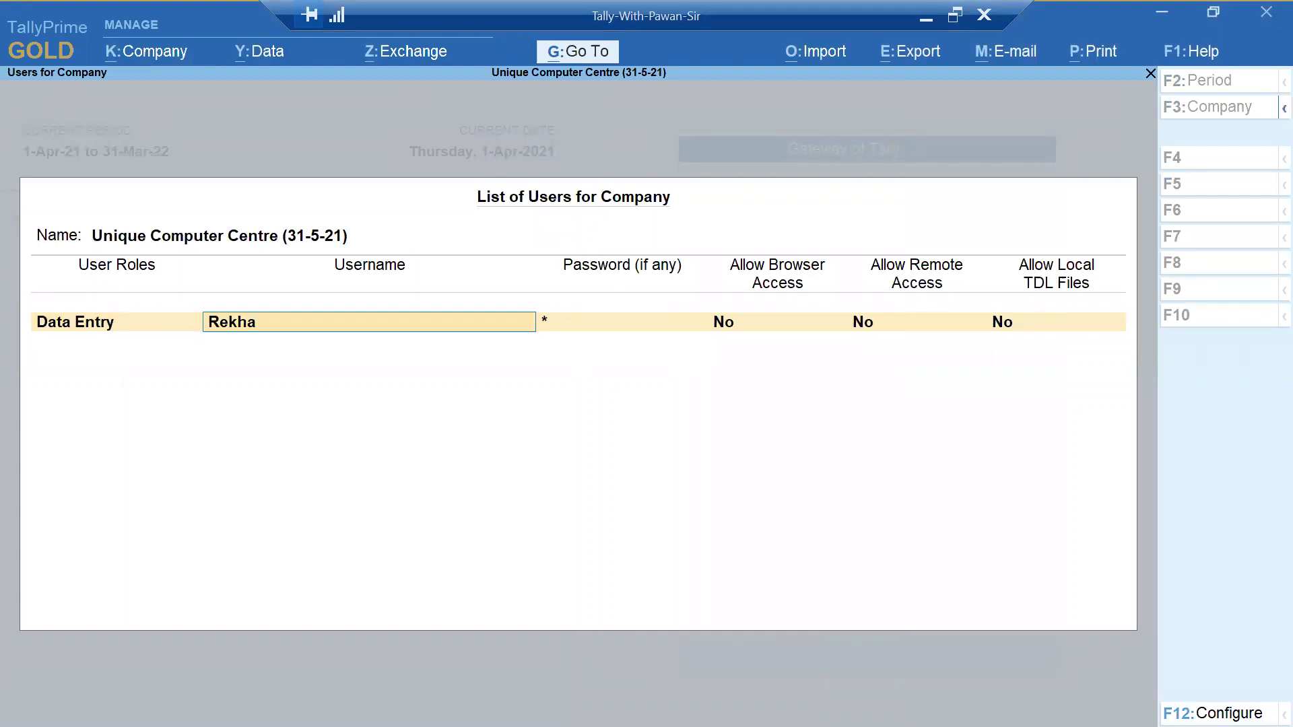
{"action": "key", "text": "Return"}
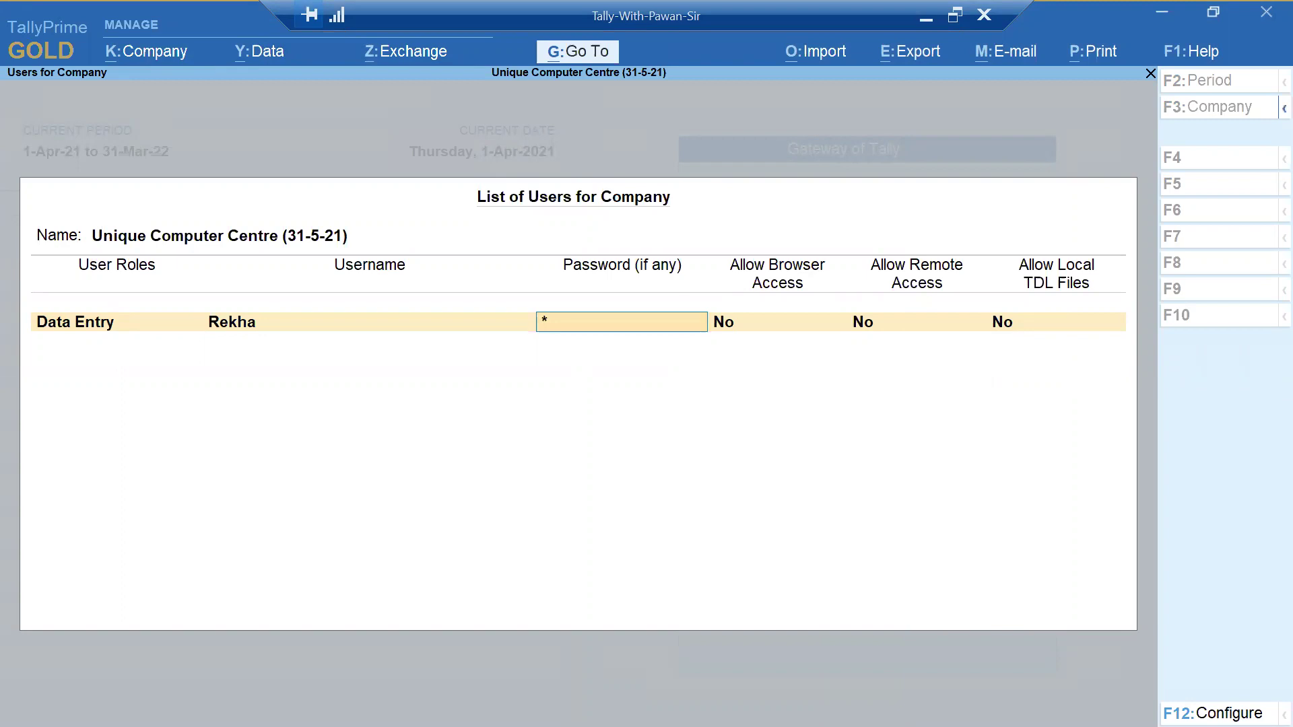
{"action": "key", "text": "Return"}
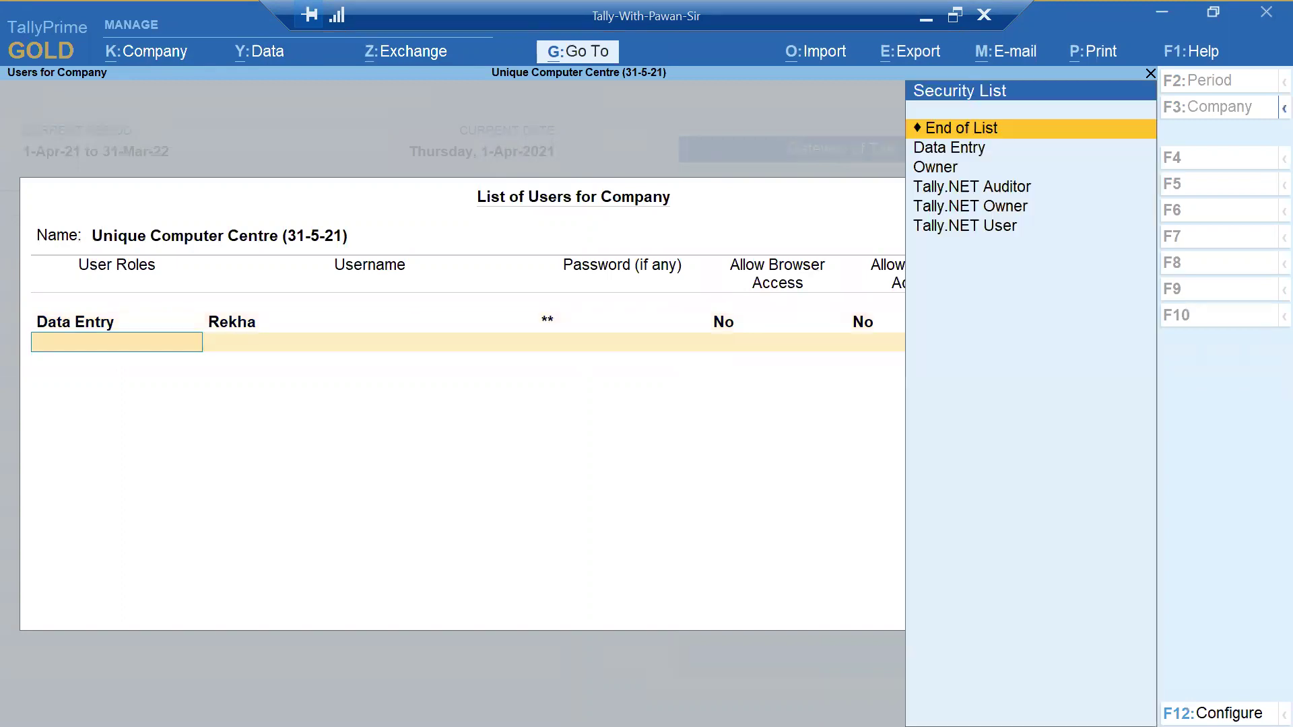
{"action": "key", "text": "Return"}
{"action": "key", "text": "Return"}
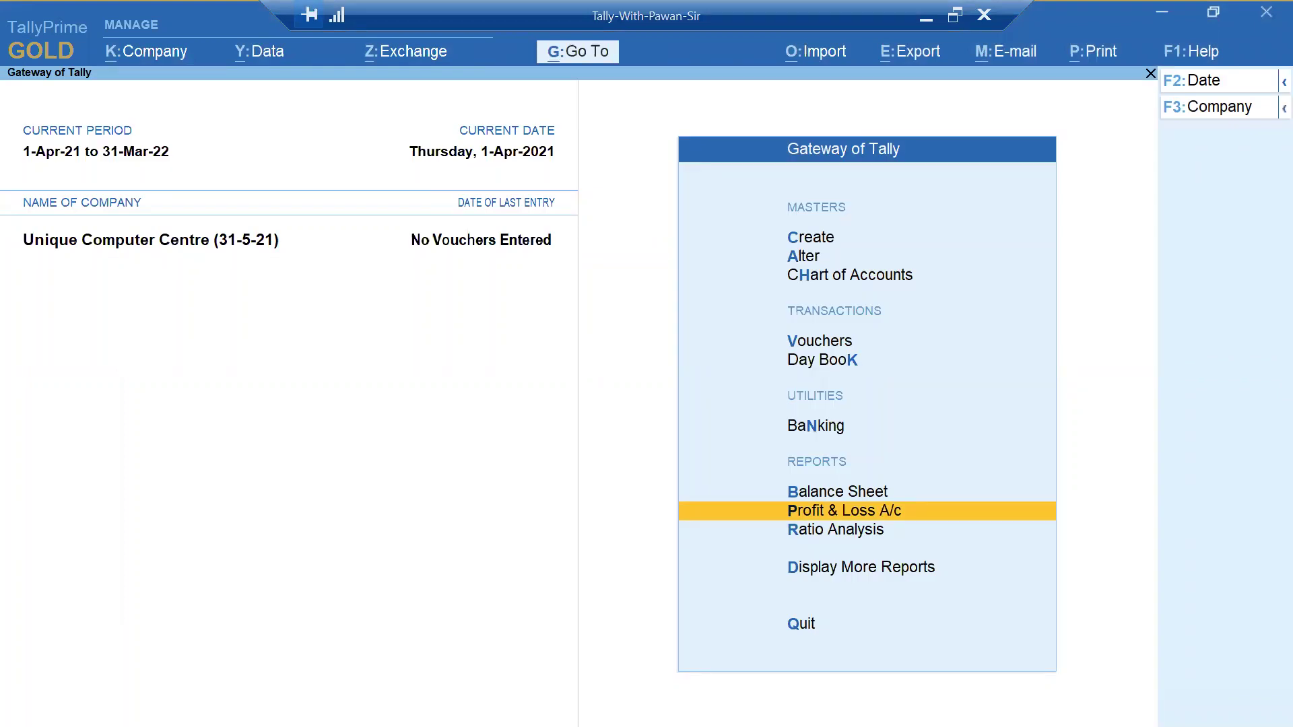
{"action": "key", "text": "alt+k"}
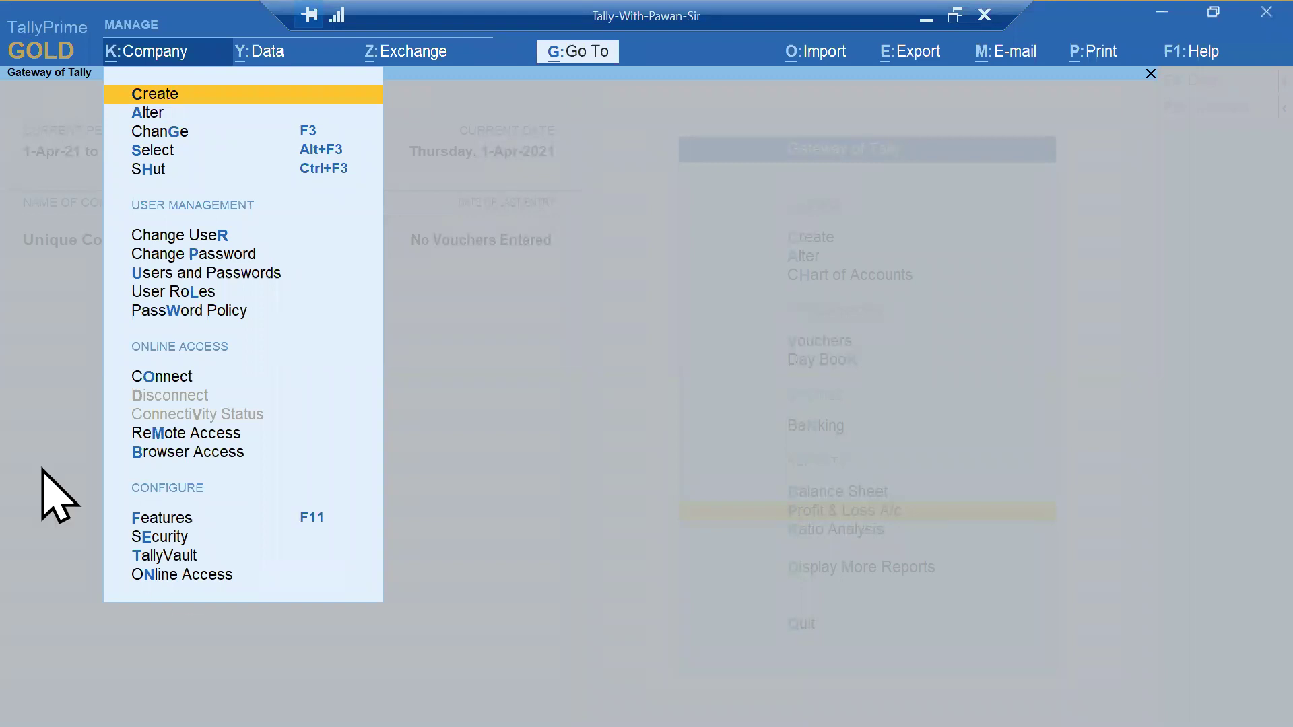
- Log in as the Data Entry user with its username and new 2-character password
{"action": "key", "text": "r"}
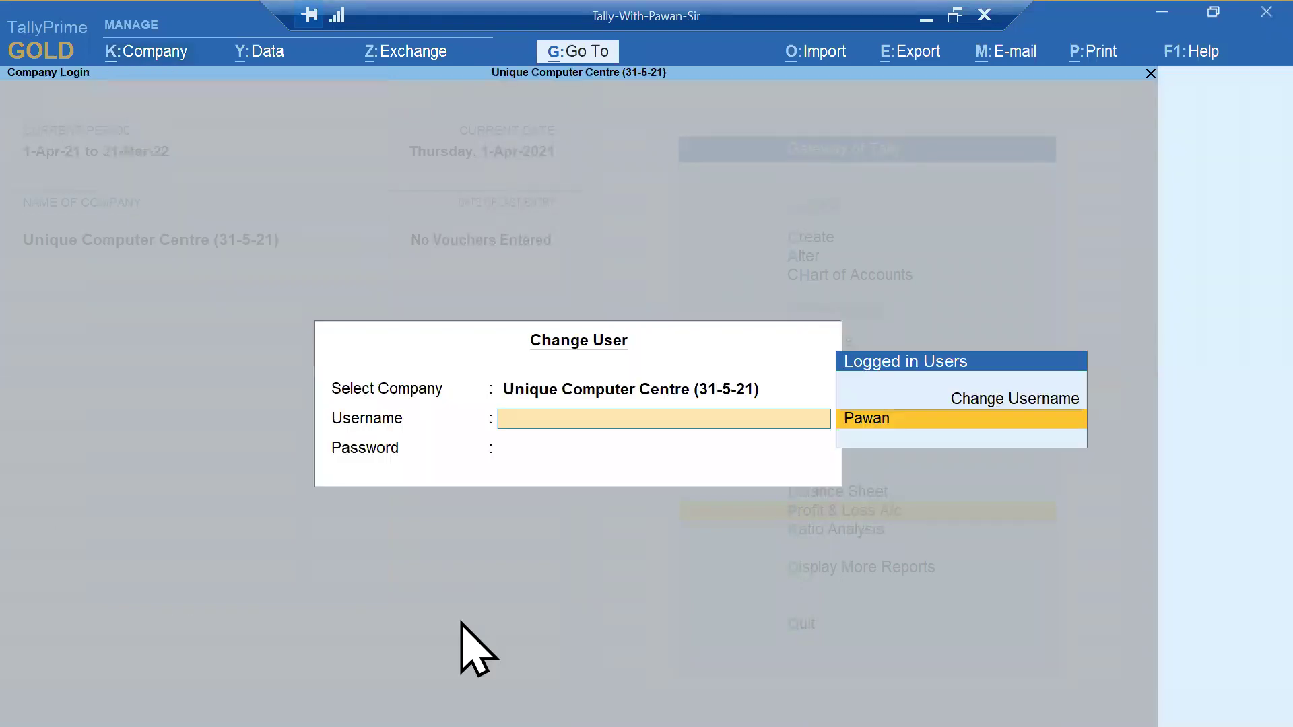
{"action": "key", "text": "Up"}
{"action": "key", "text": "Return"}
{"action": "type", "text": "rekha"}
{"action": "key", "text": "Return"}
{"action": "type", "text": "**"}
{"action": "key", "text": "Return"}
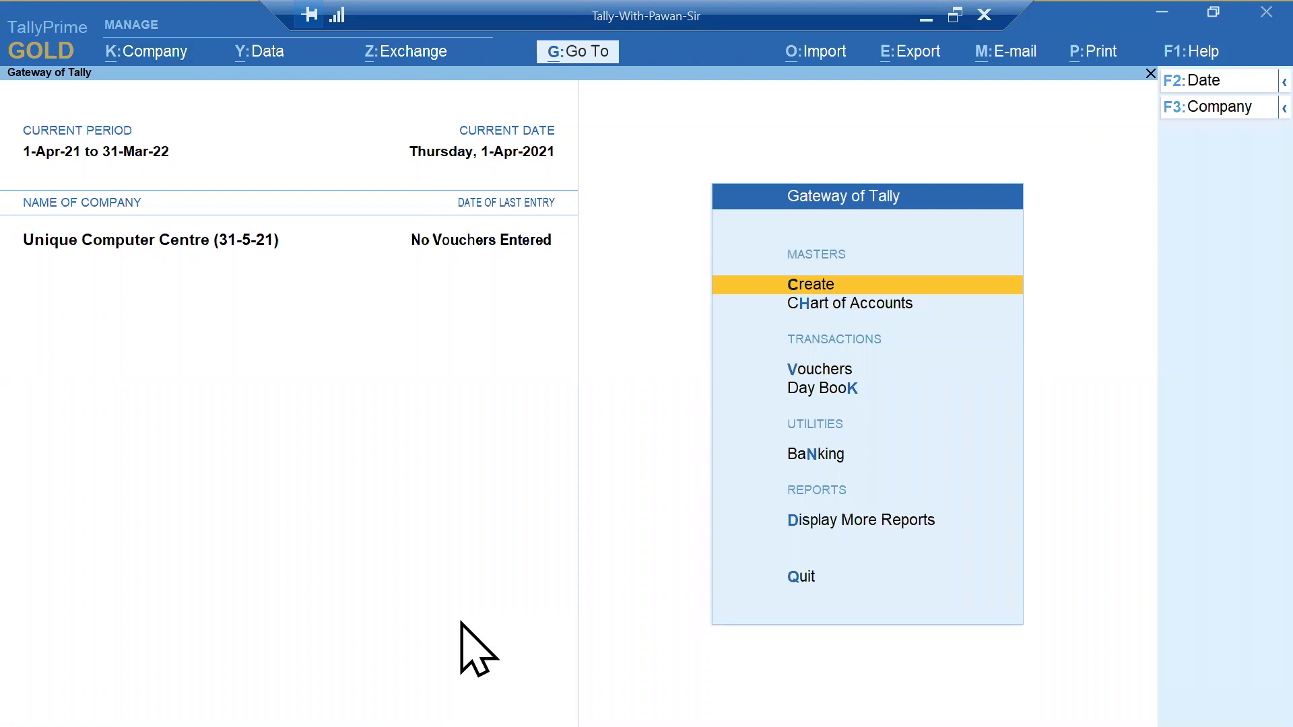
- Switch back to the admin user by entering the admin username and password
{"action": "key", "text": "alt+k"}
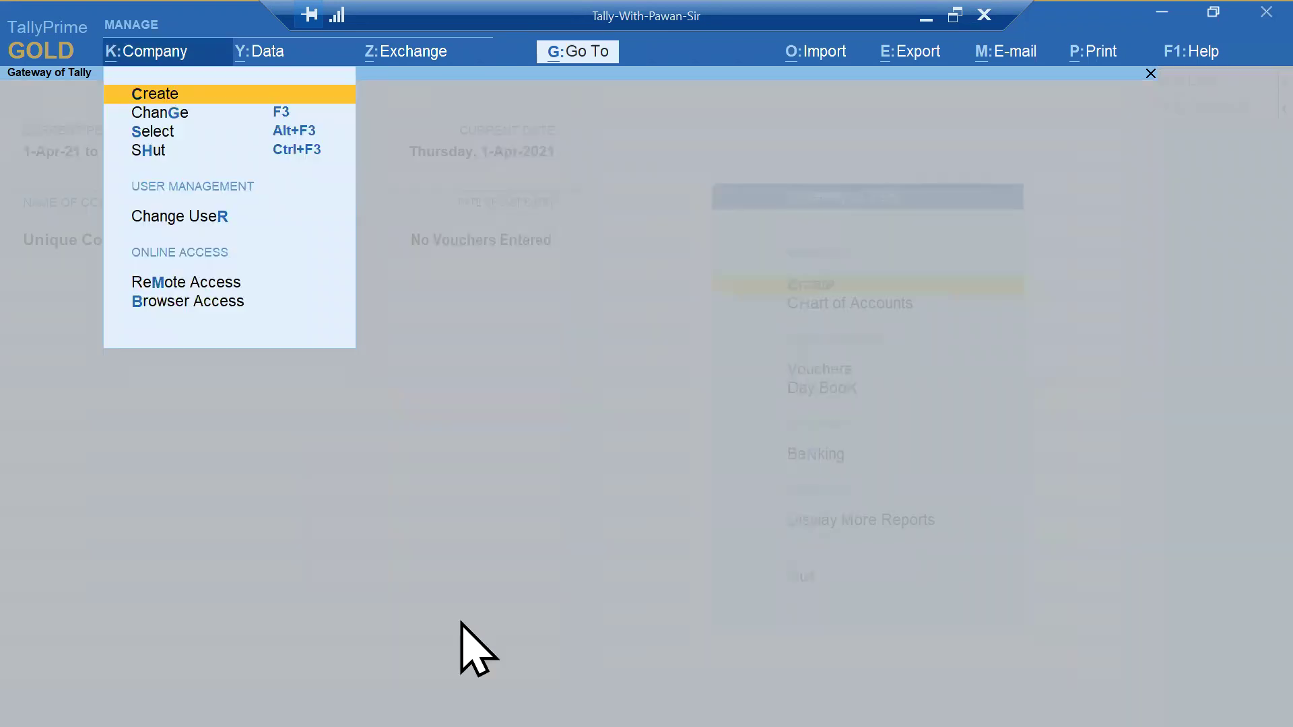
{"action": "key", "text": "Down"}
{"action": "key", "text": "Down"}
{"action": "key", "text": "Down"}
{"action": "key", "text": "Down"}
{"action": "key", "text": "Return"}
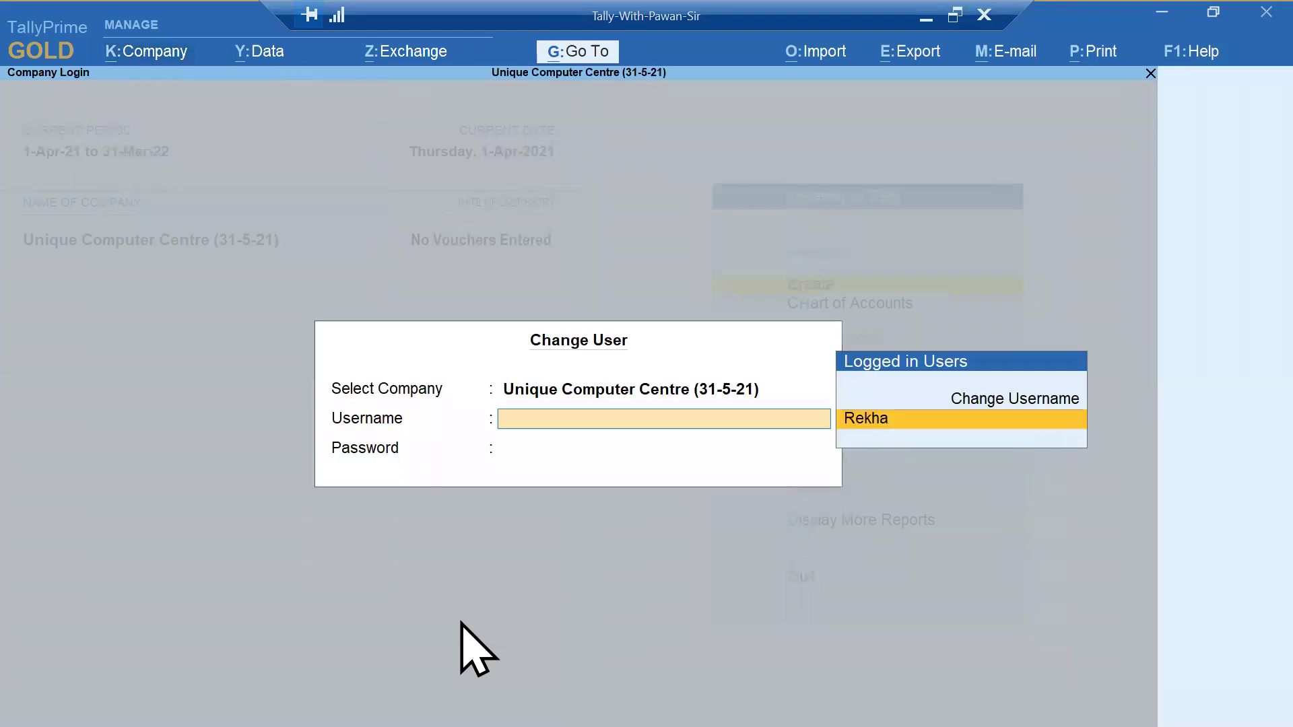
{"action": "key", "text": "Up"}
{"action": "key", "text": "Return"}
{"action": "key", "text": "Return"}
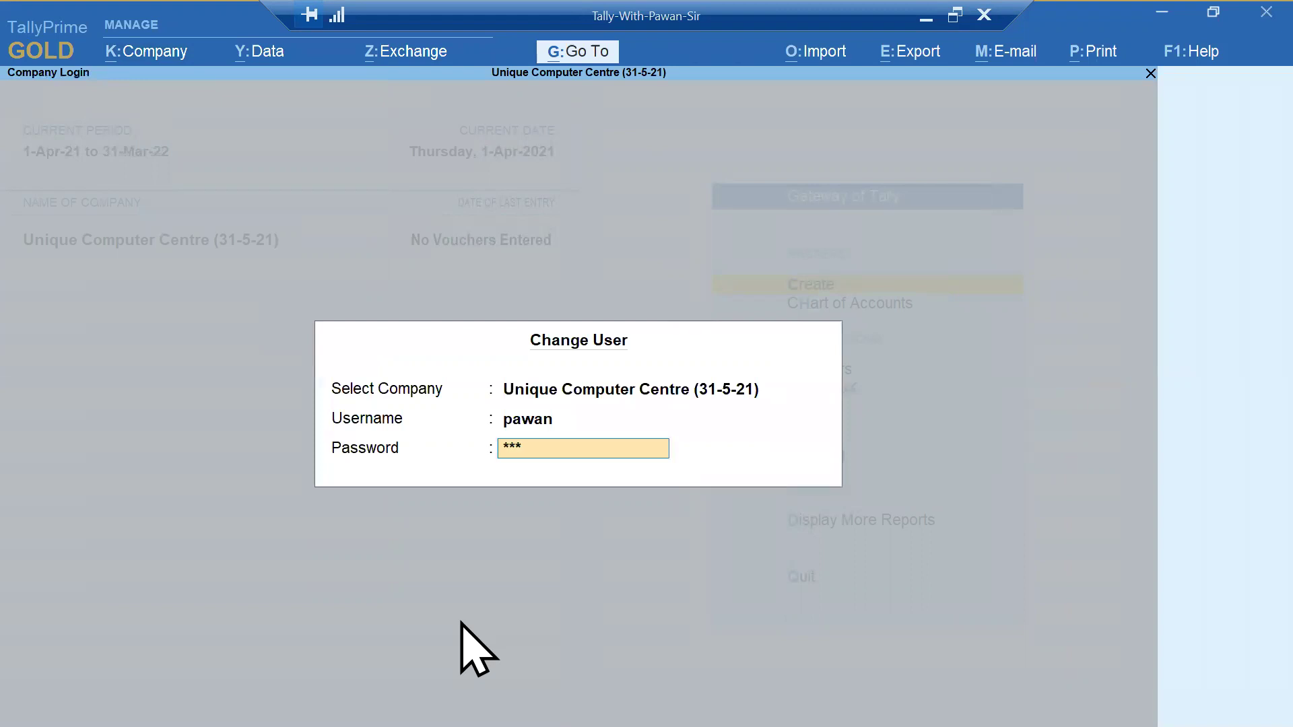
{"action": "key", "text": "Return"}
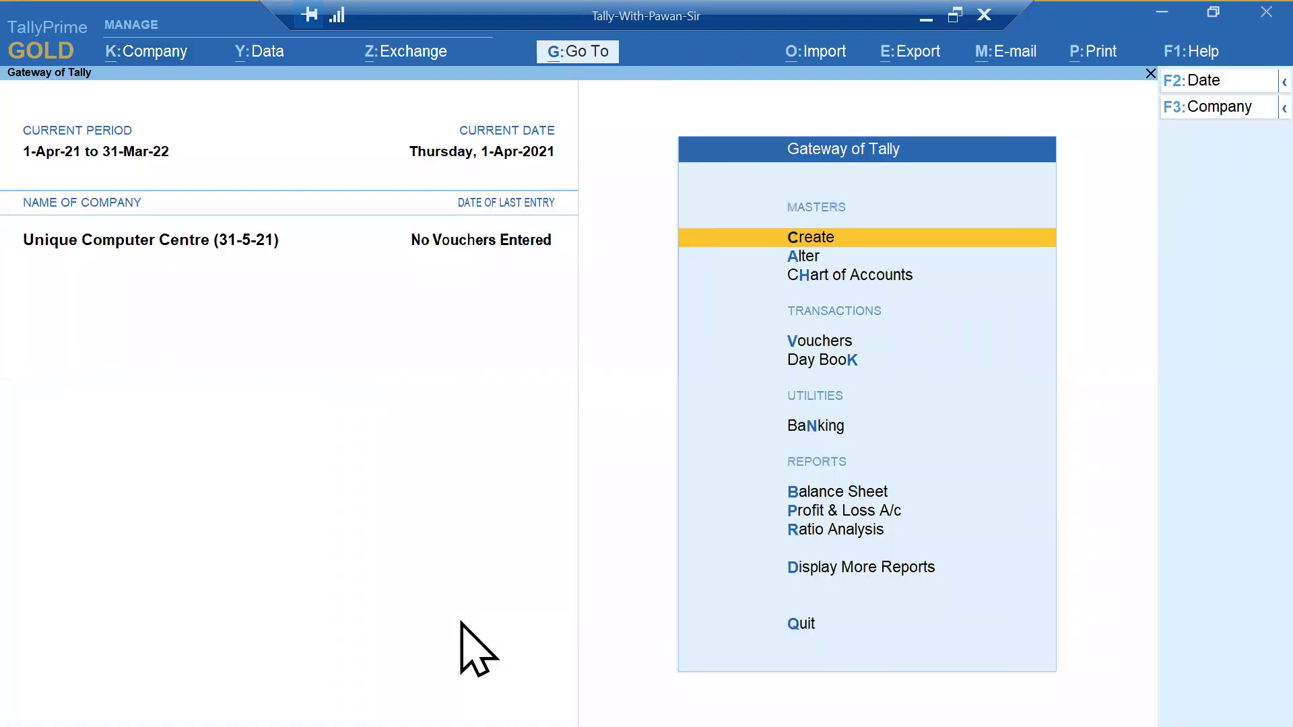
{"action": "key", "text": "alt+k"}
- Rename the Data Entry user and set its new password in Users and Passwords, then save
{"action": "key", "text": "Down"}
{"action": "key", "text": "Down"}
{"action": "key", "text": "Down"}
{"action": "key", "text": "Down"}
{"action": "key", "text": "Down"}
{"action": "key", "text": "Down"}
{"action": "key", "text": "Down"}
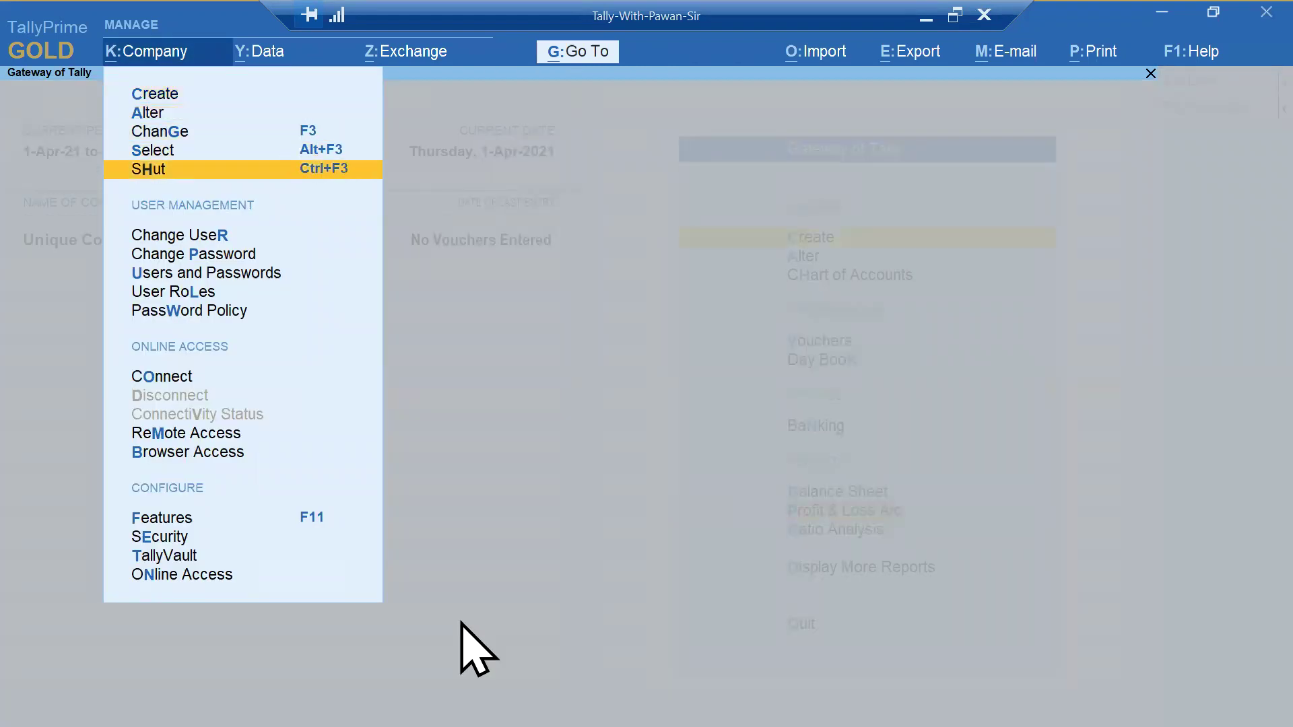
{"action": "key", "text": "Return"}
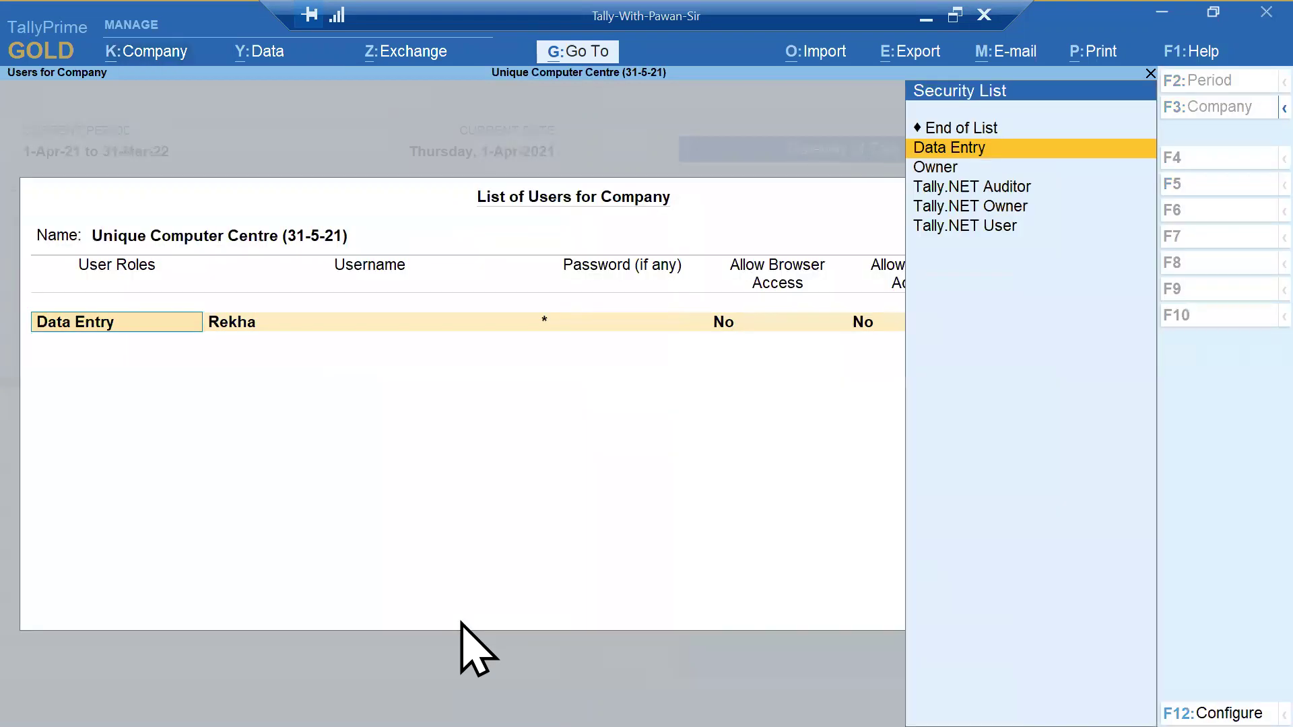
{"action": "key", "text": "Return"}
{"action": "type", "text": "Jannat"}
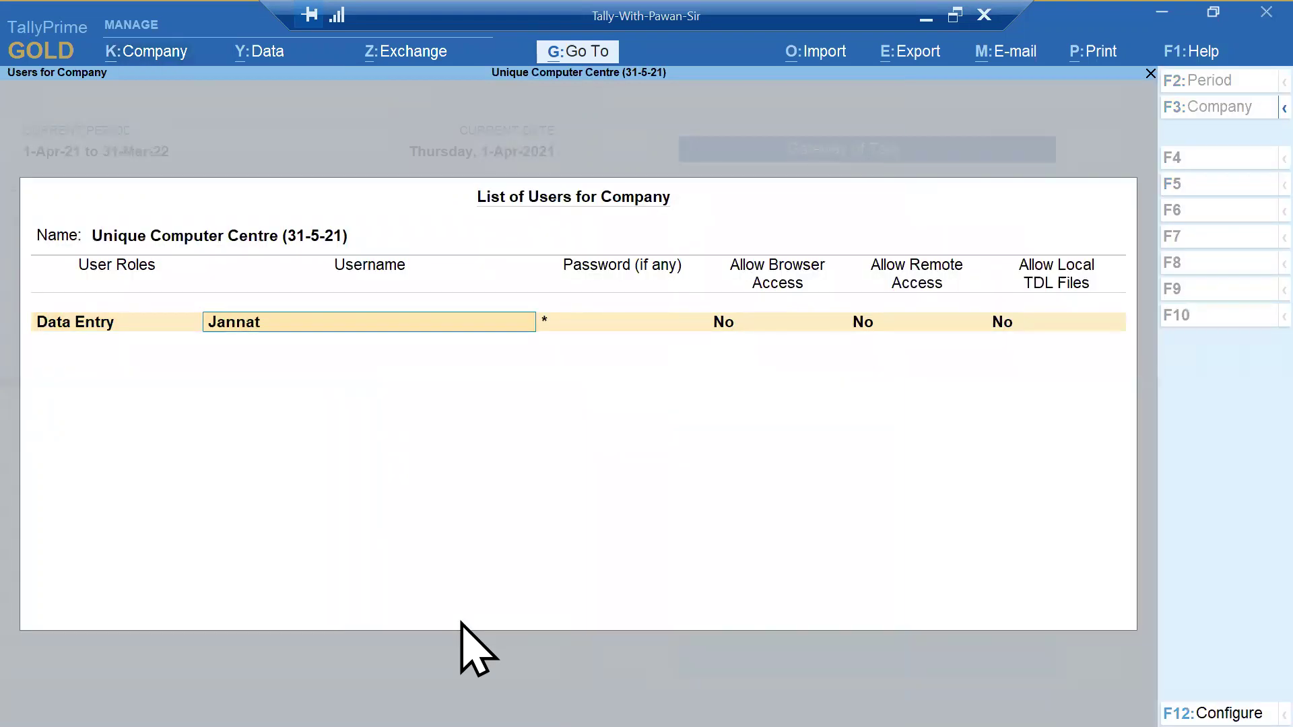
{"action": "key", "text": "Return"}
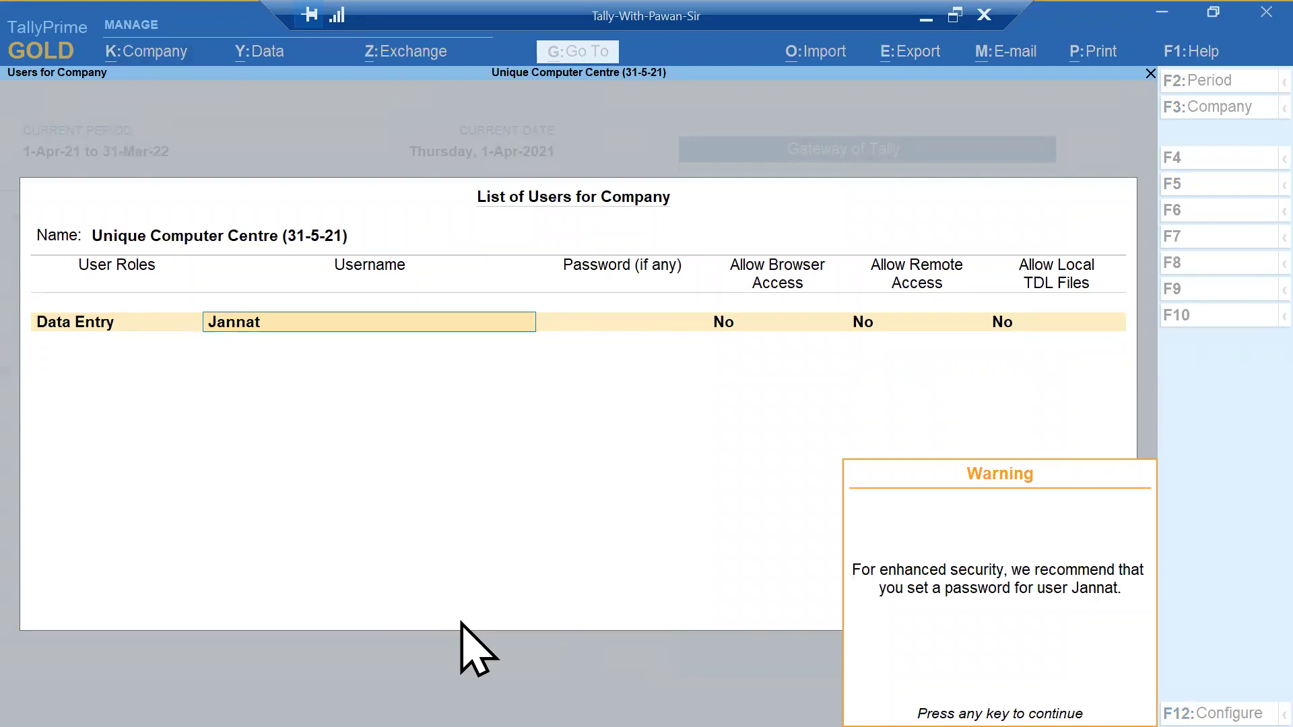
{"action": "key", "text": "Return"}
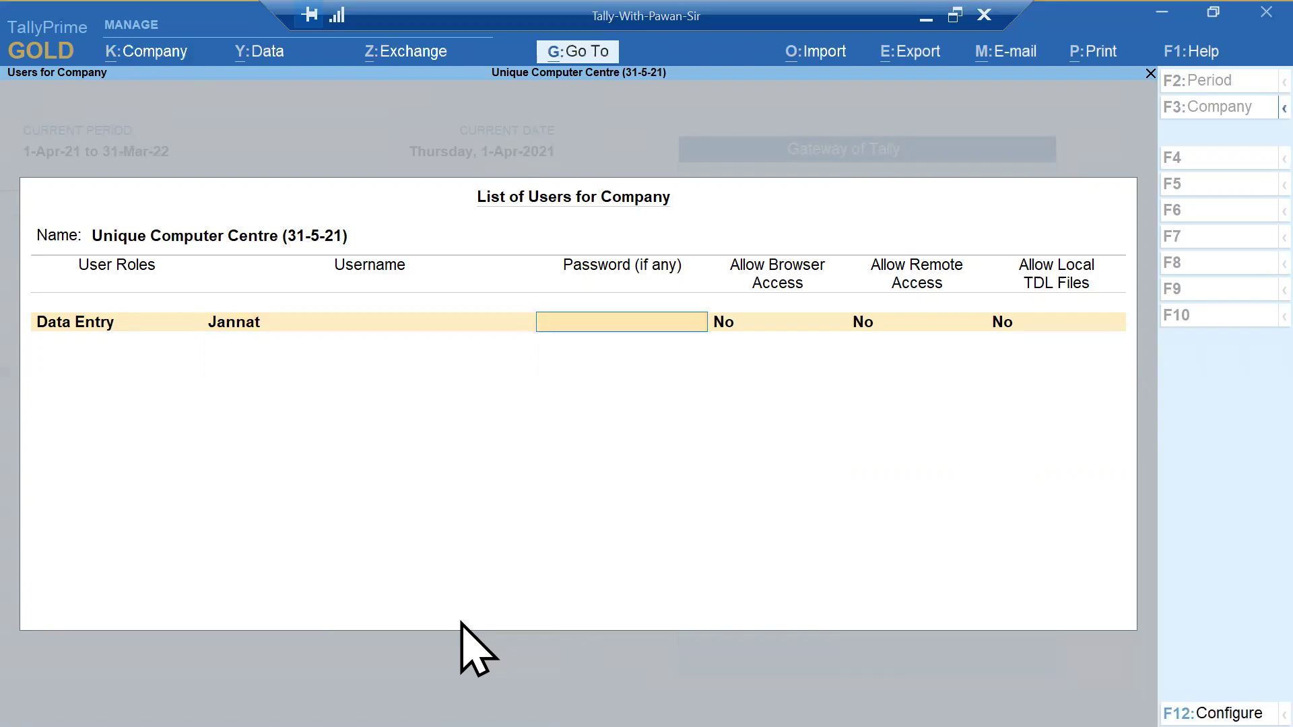
{"action": "key", "text": "Return"}
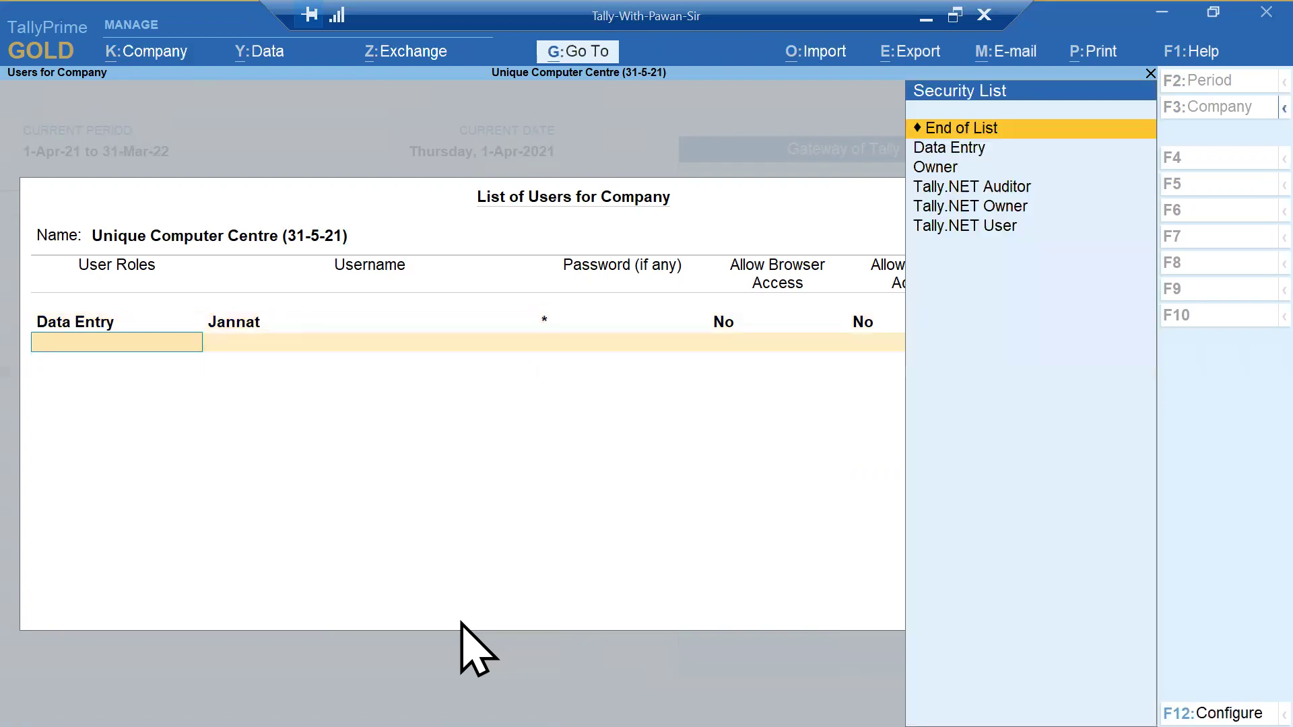
{"action": "key", "text": "Return"}
{"action": "key", "text": "Return"}
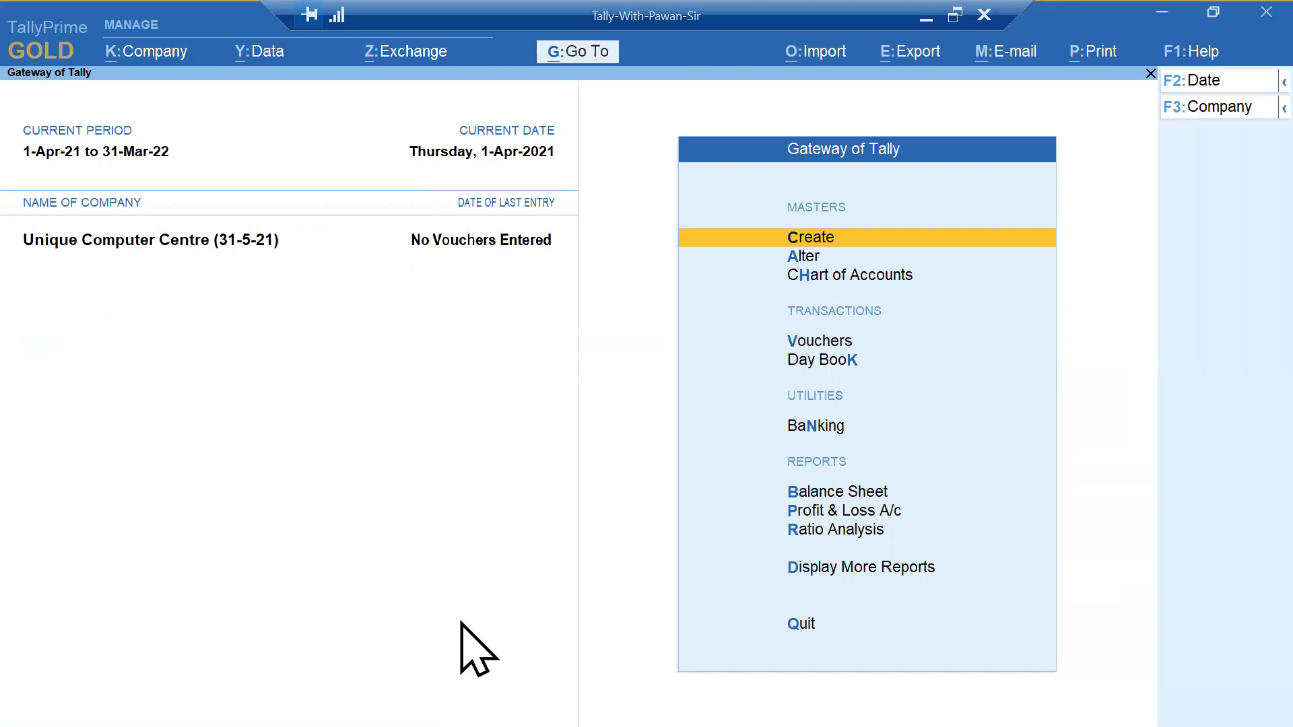
- Log in through Change User with the renamed Data Entry username
{"action": "key", "text": "alt+k"}
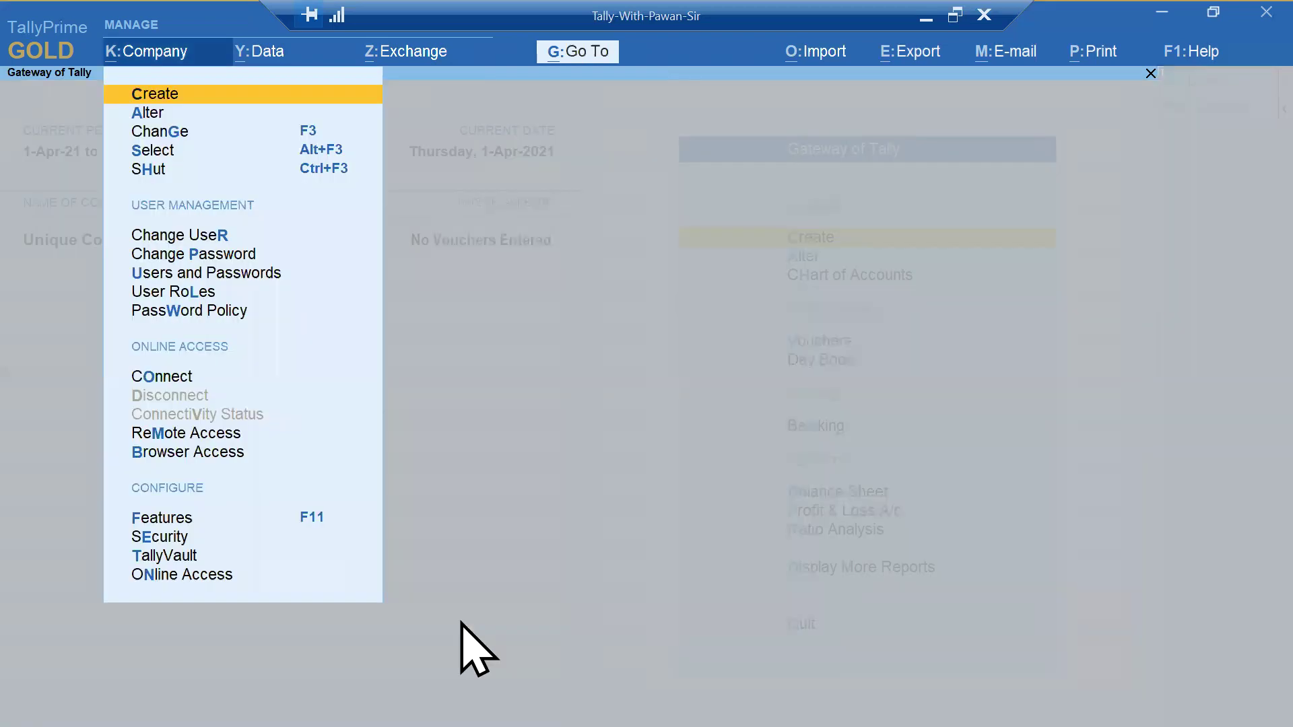
{"action": "key", "text": "Down"}
{"action": "key", "text": "Down"}
{"action": "key", "text": "Down"}
{"action": "key", "text": "Down"}
{"action": "key", "text": "Down"}
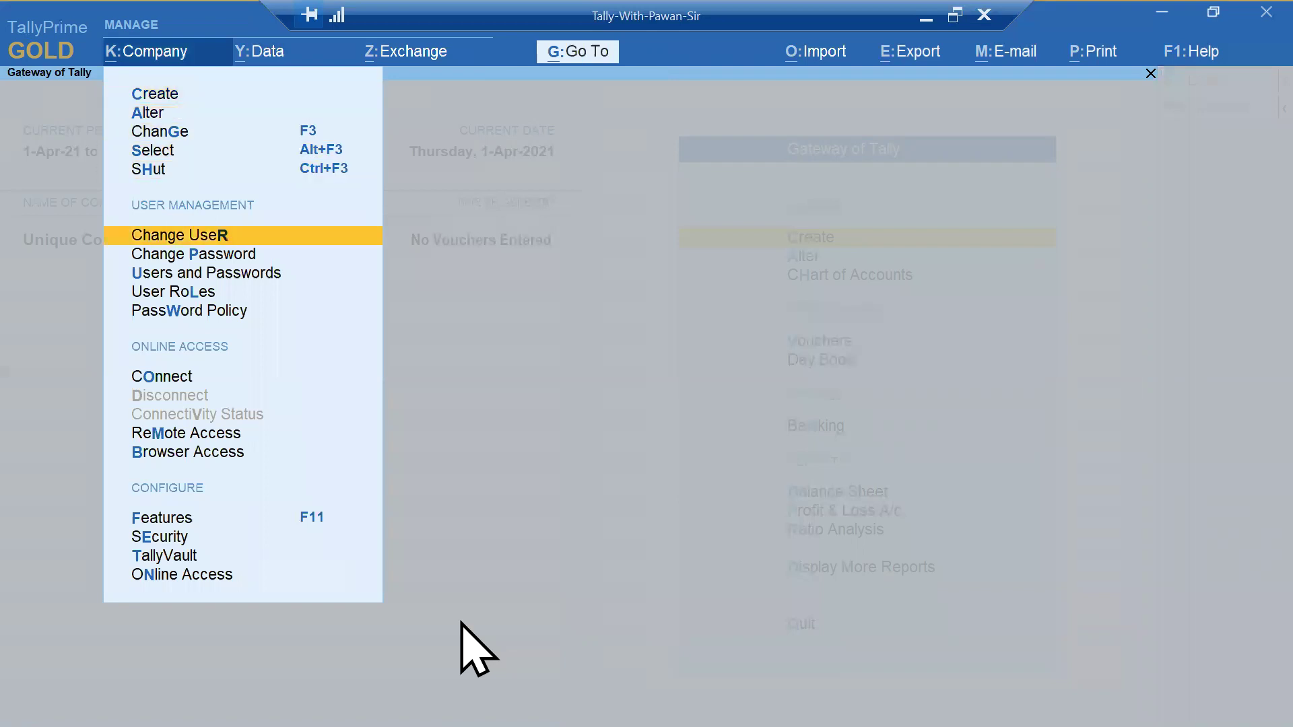
{"action": "key", "text": "Return"}
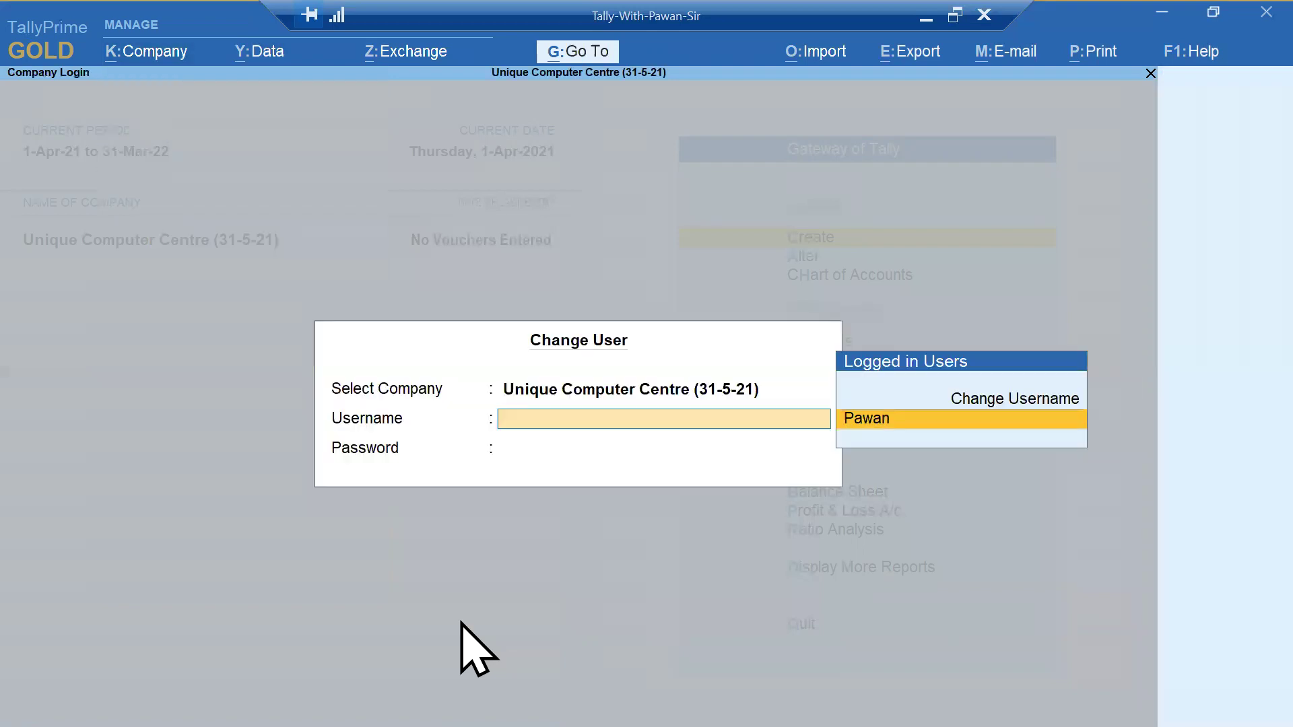
{"action": "key", "text": "Up"}
{"action": "key", "text": "Return"}
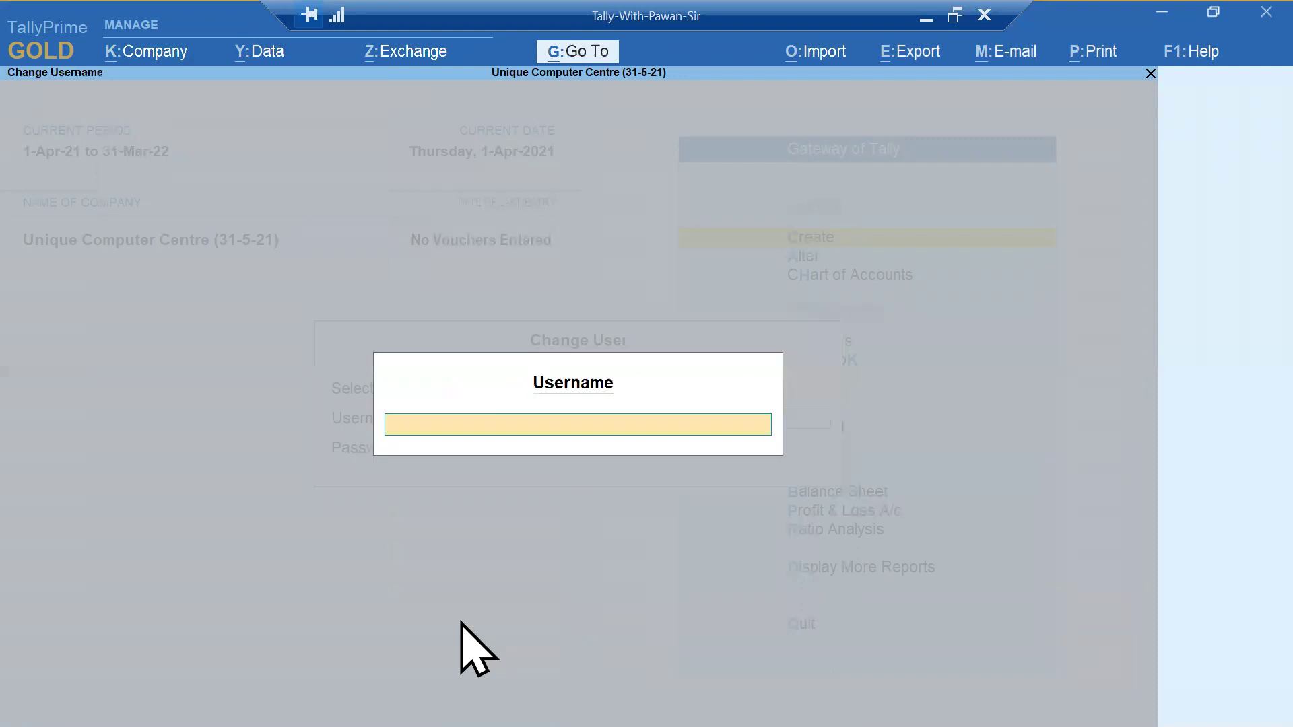
{"action": "type", "text": "Jannat"}
{"action": "key", "text": "Return"}
{"action": "key", "text": "Return"}
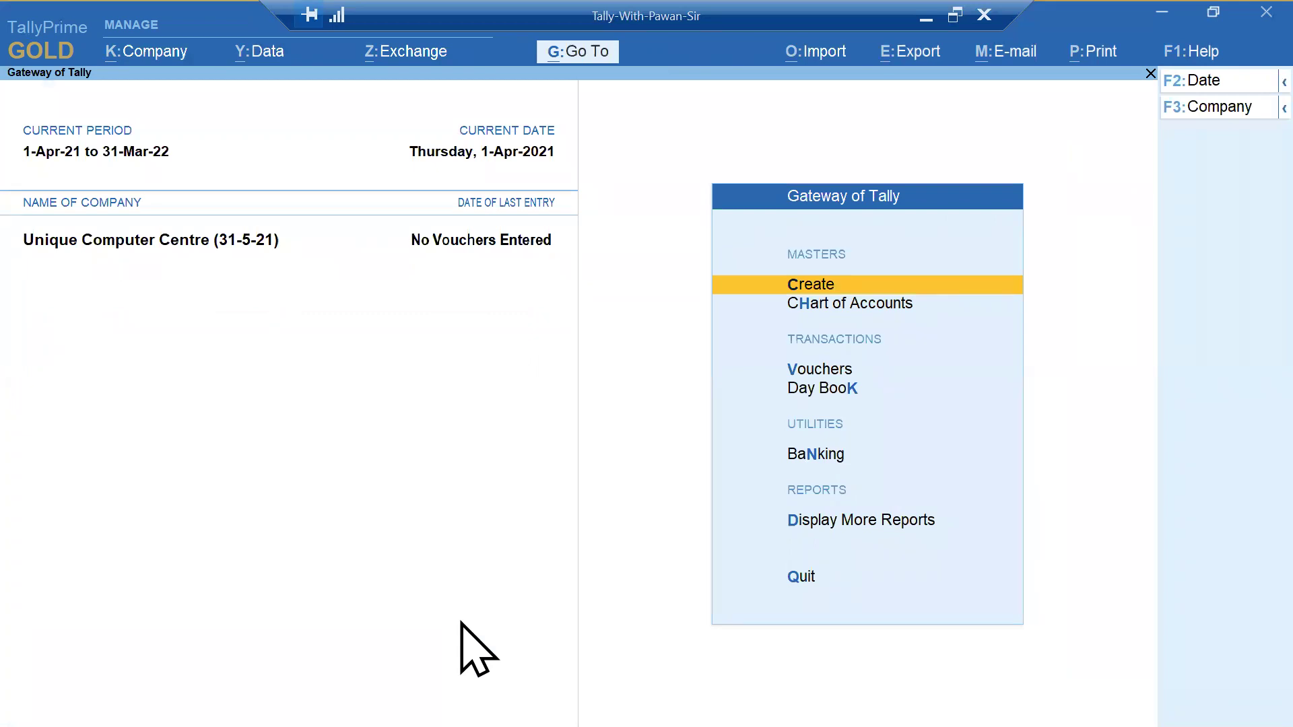
{"action": "key", "text": "alt+Tab"}
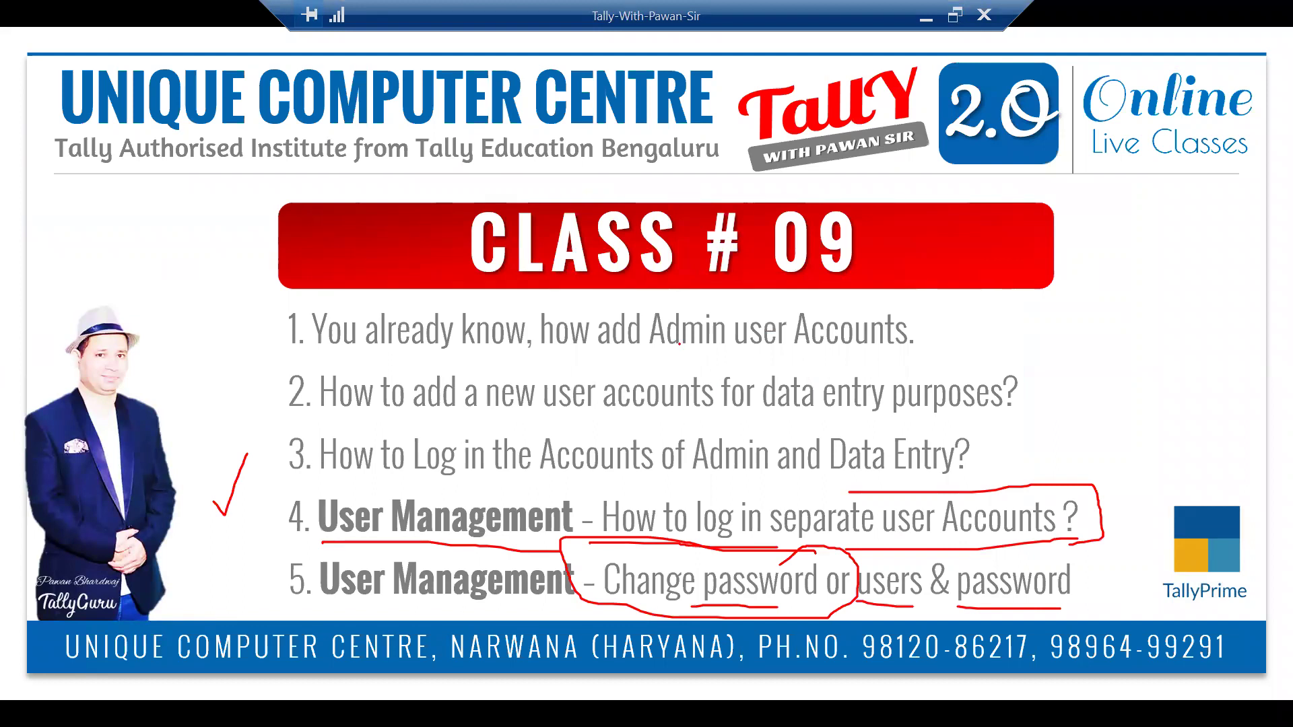
- Underline Admin user Accounts, data-entry accounts, Accounts of Admin and Data Entry in red; circle User Management
{"action": "left_click_drag", "start_coordinate": [661, 354], "coordinate": [908, 359]}
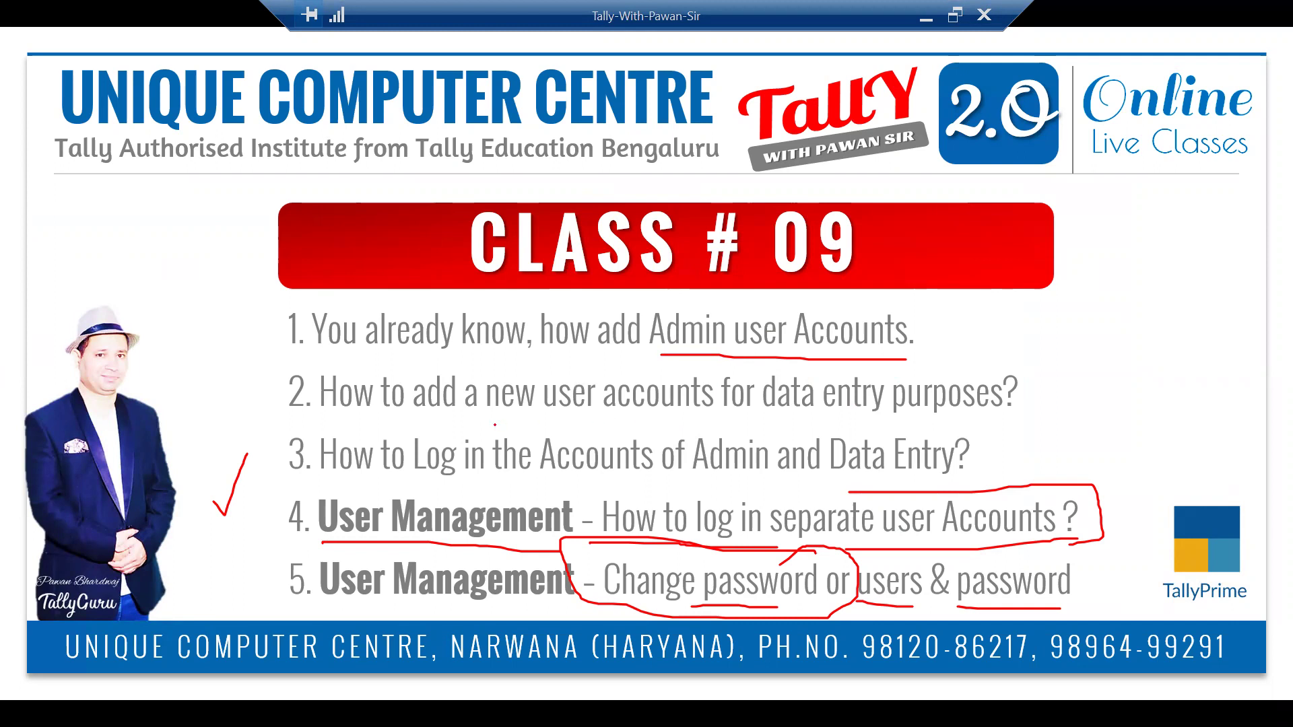
{"action": "left_click_drag", "start_coordinate": [496, 425], "coordinate": [908, 430]}
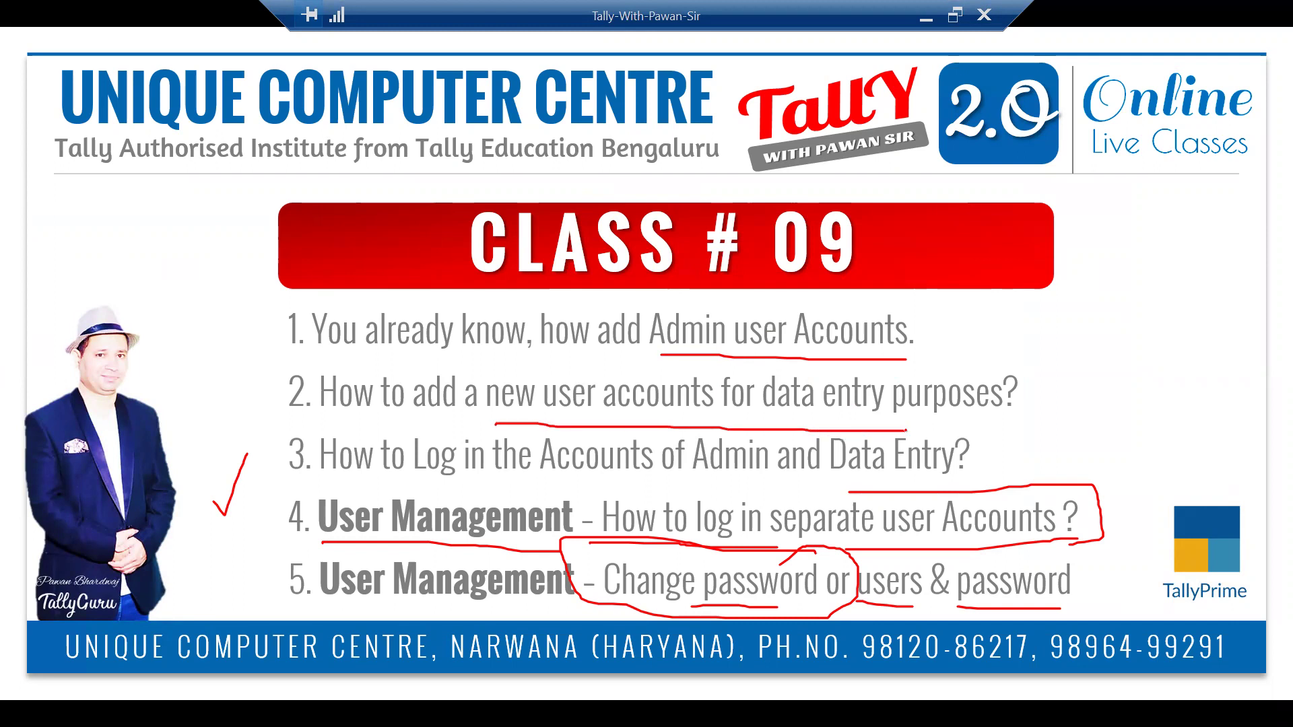
{"action": "left_click_drag", "start_coordinate": [574, 470], "coordinate": [771, 471]}
{"action": "left_click_drag", "start_coordinate": [854, 479], "coordinate": [1004, 479]}
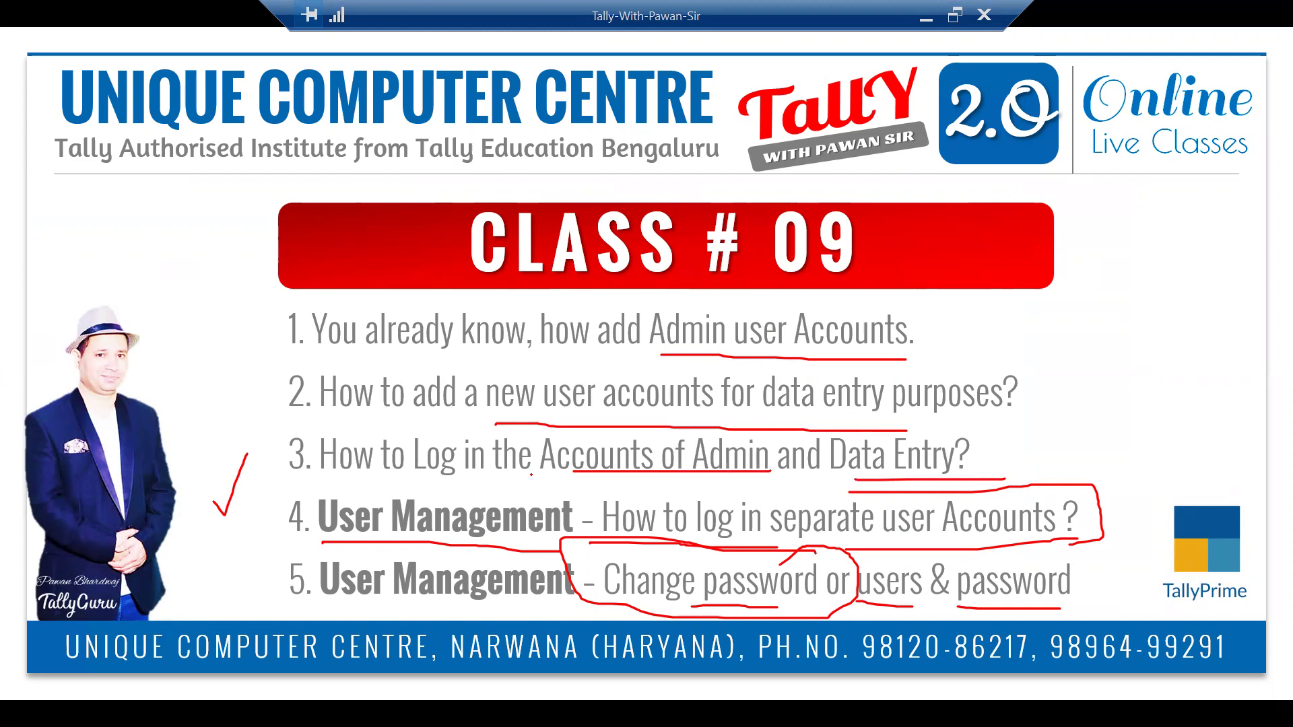
{"action": "mouse_move", "coordinate": [573, 487]}
{"action": "left_mouse_down"}
{"action": "mouse_move", "coordinate": [428, 475]}
{"action": "mouse_move", "coordinate": [307, 499]}
{"action": "mouse_move", "coordinate": [536, 549]}
{"action": "mouse_move", "coordinate": [574, 483]}
{"action": "left_mouse_up"}
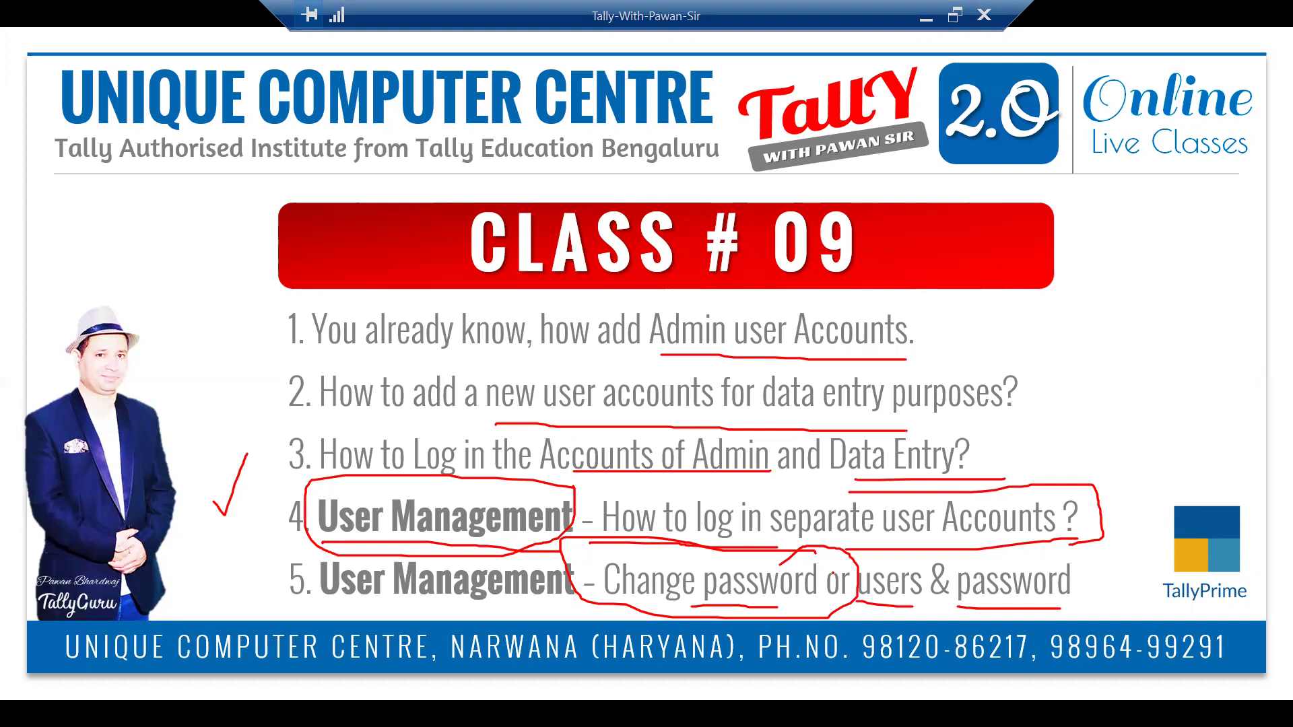
{"action": "key", "text": "alt+Tab"}
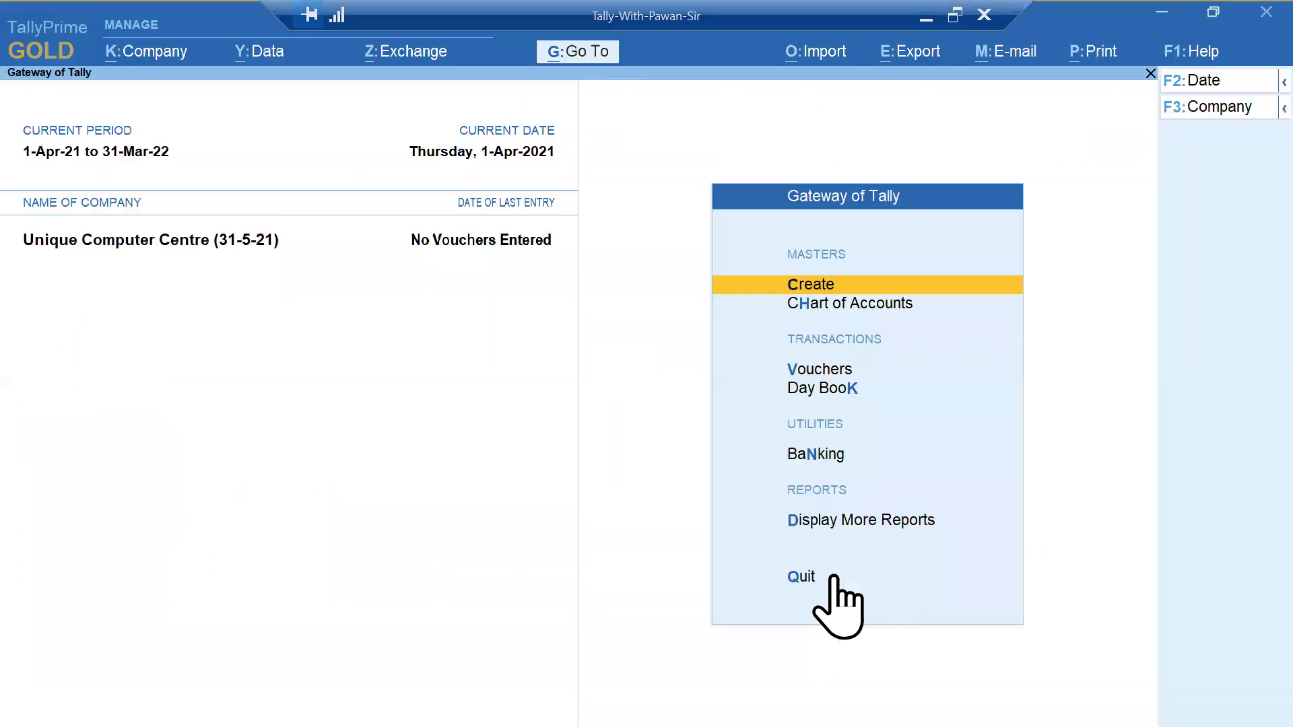
- Log back in as the admin user by entering the admin username and password
{"action": "left_click", "coordinate": [164, 52]}
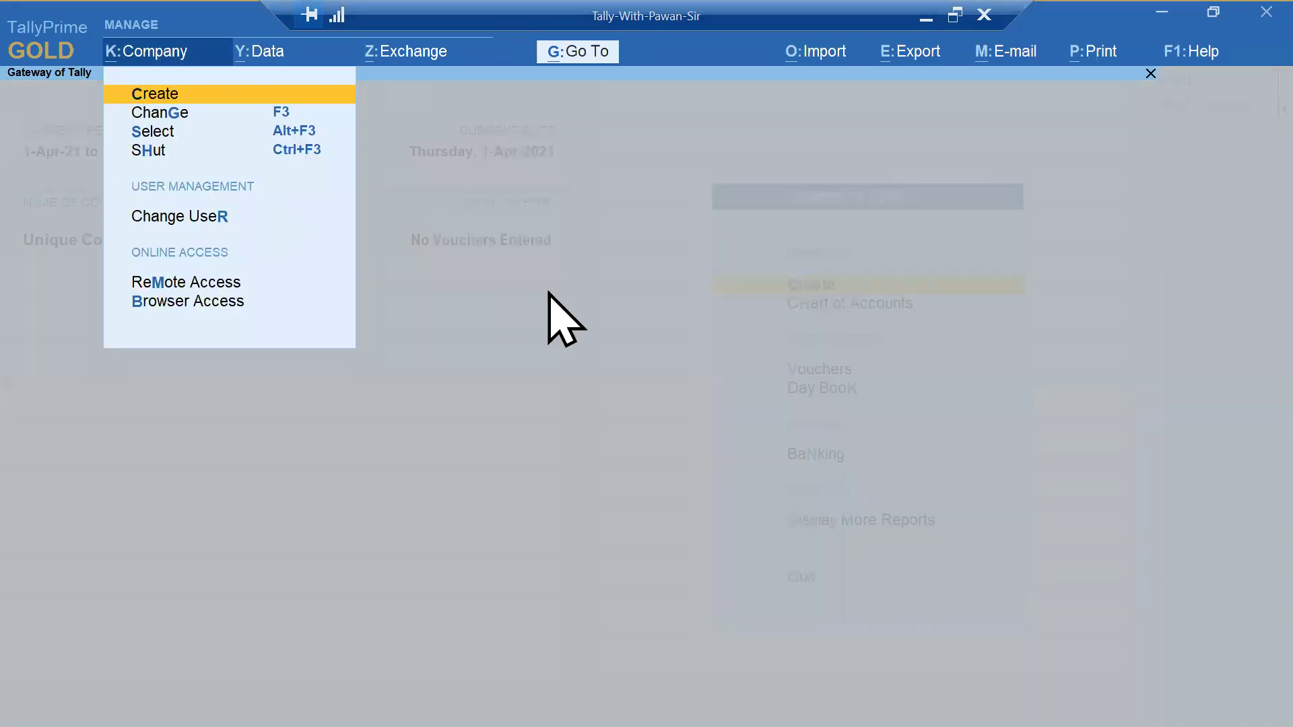
{"action": "key", "text": "Down"}
{"action": "key", "text": "Down"}
{"action": "key", "text": "Down"}
{"action": "key", "text": "Down"}
{"action": "key", "text": "Return"}
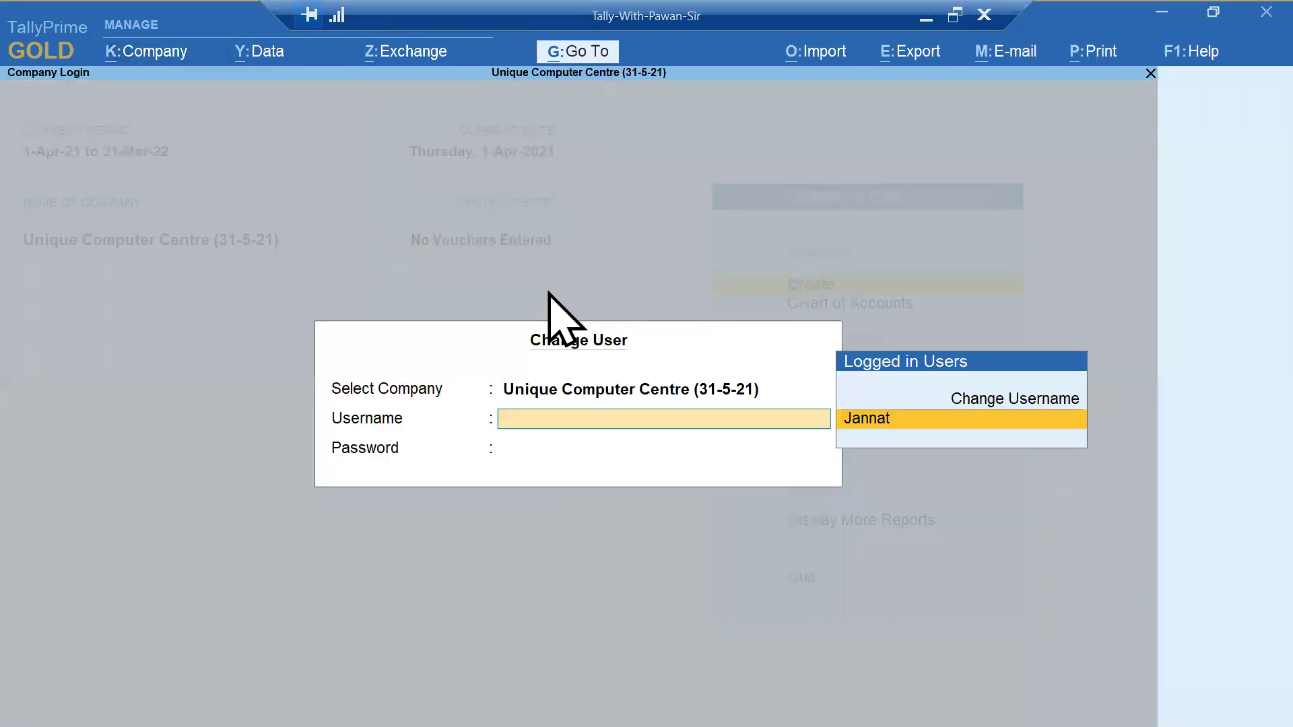
{"action": "key", "text": "Up"}
{"action": "key", "text": "Return"}
{"action": "key", "text": "Return"}
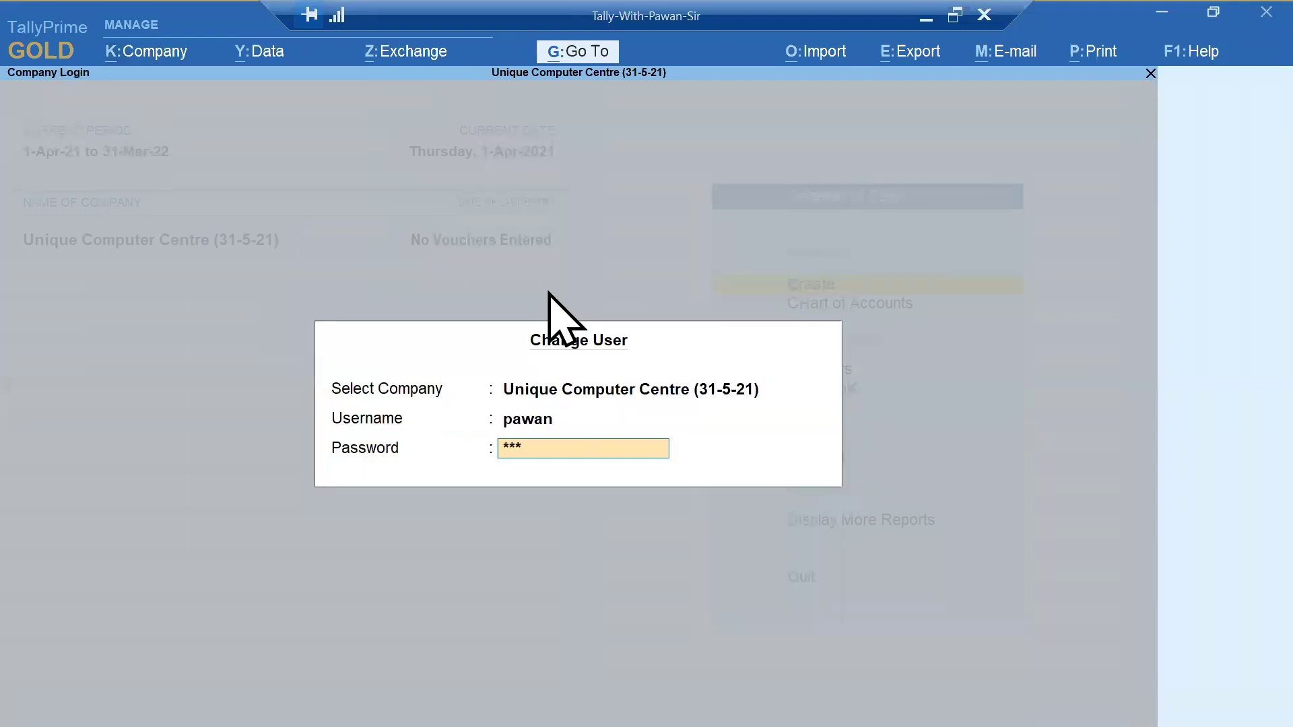
{"action": "key", "text": "Return"}
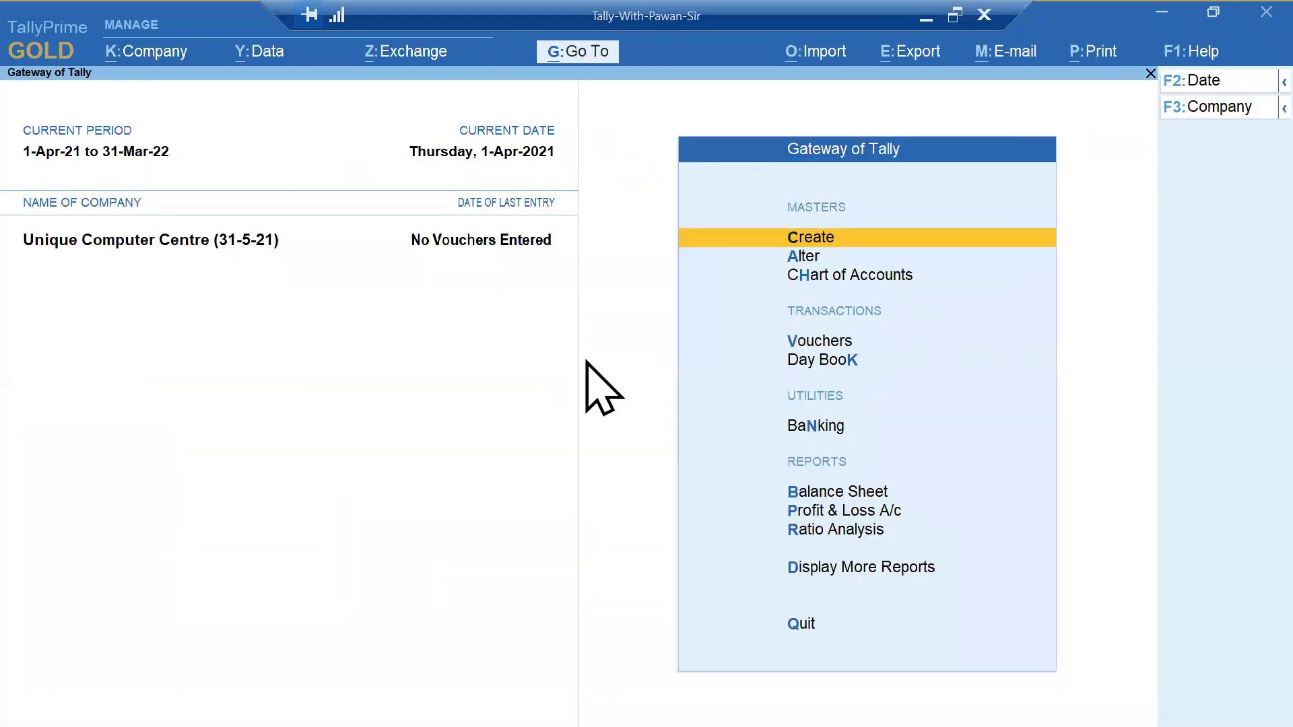
- Close the company options menu unused and move to the PowerPoint slide show
{"action": "left_click", "coordinate": [169, 62]}
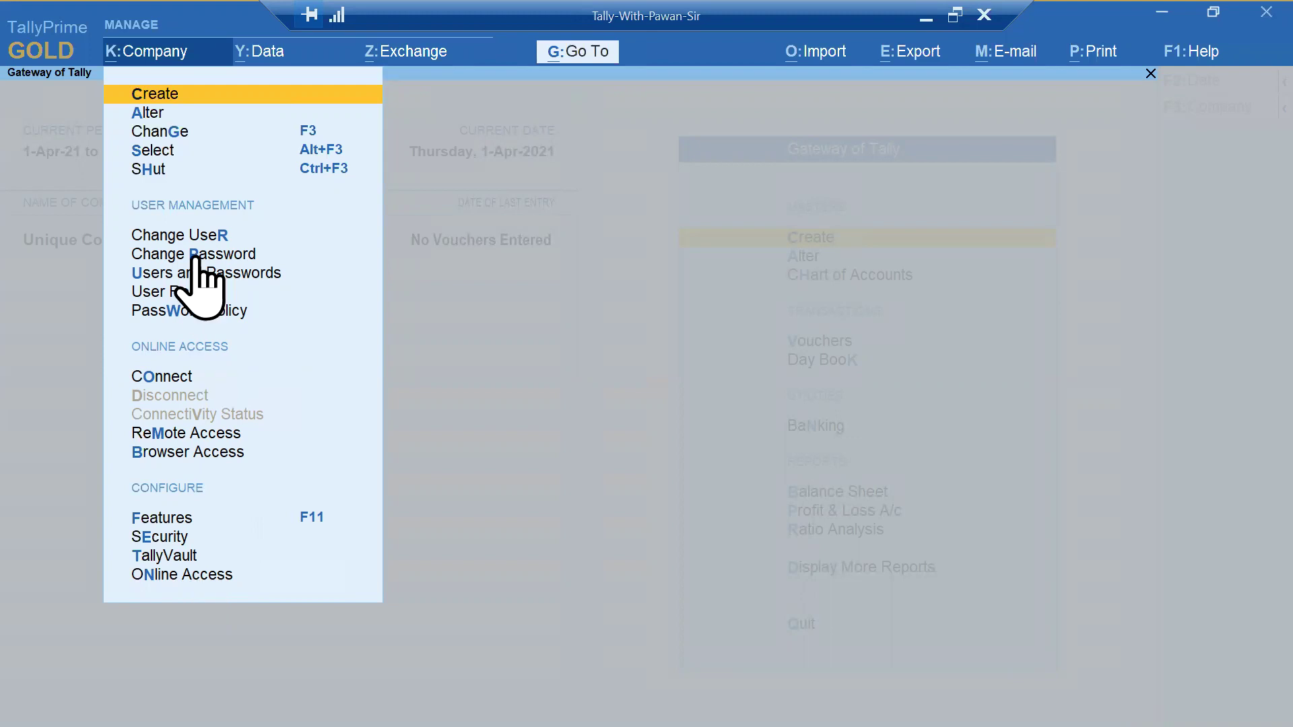
{"action": "left_click", "coordinate": [580, 278]}
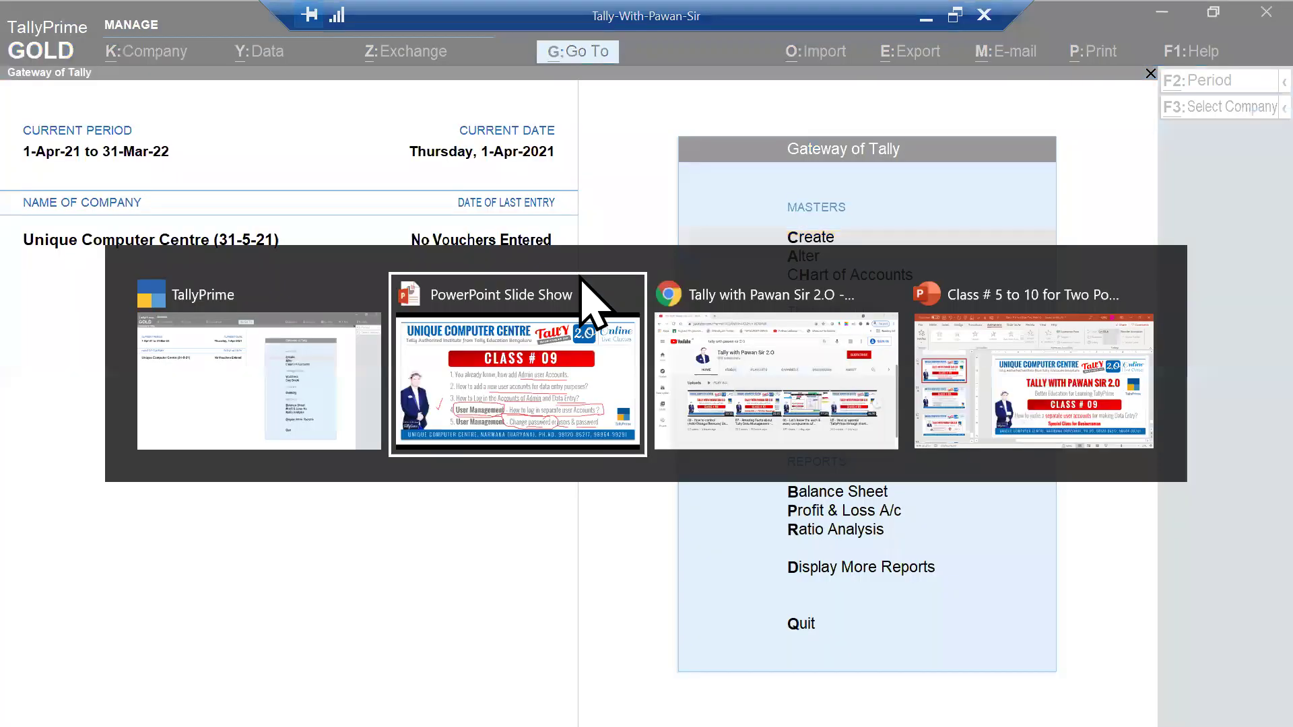
{"action": "key", "text": "Right"}
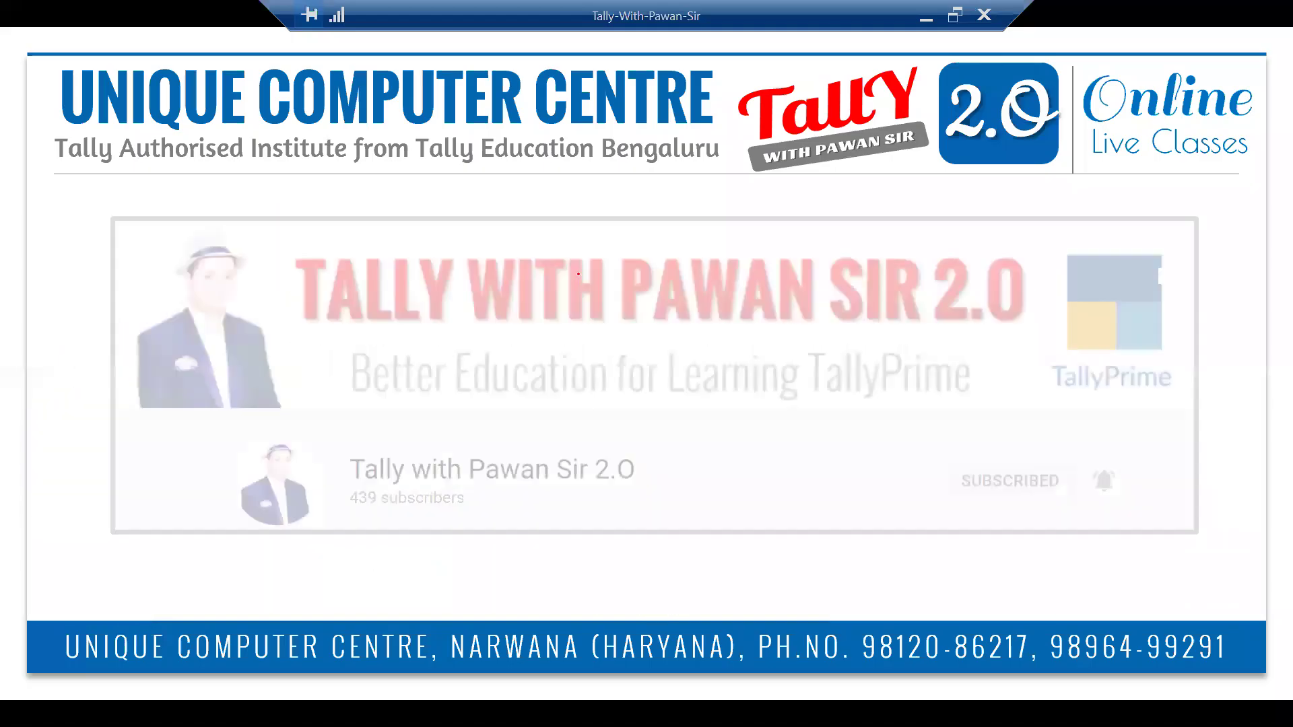